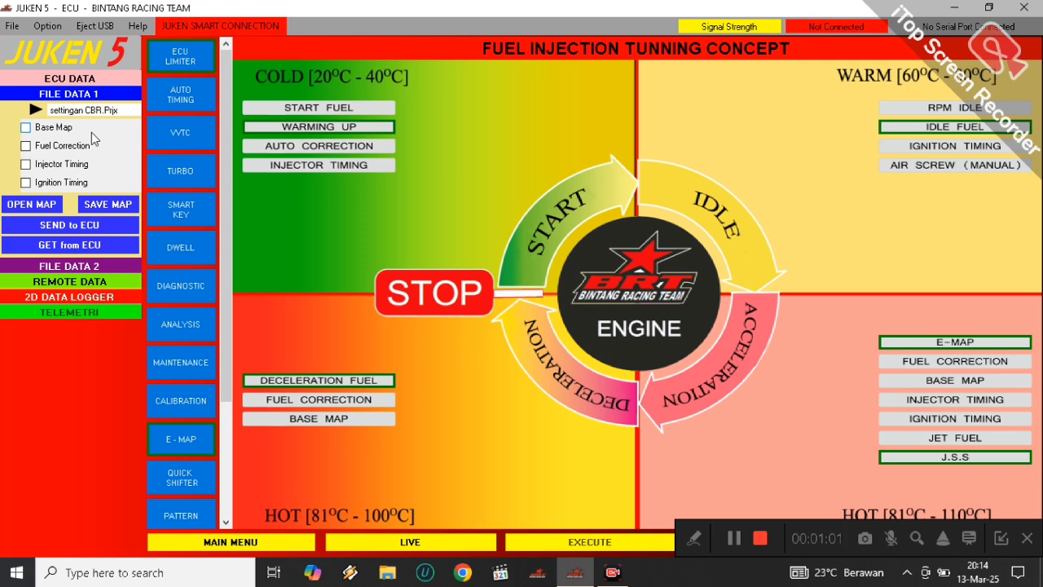
- Open the Base Map of File Data 1 and examine its fuel values across the rpm and throttle range
{"action": "left_click", "coordinate": [53, 127]}
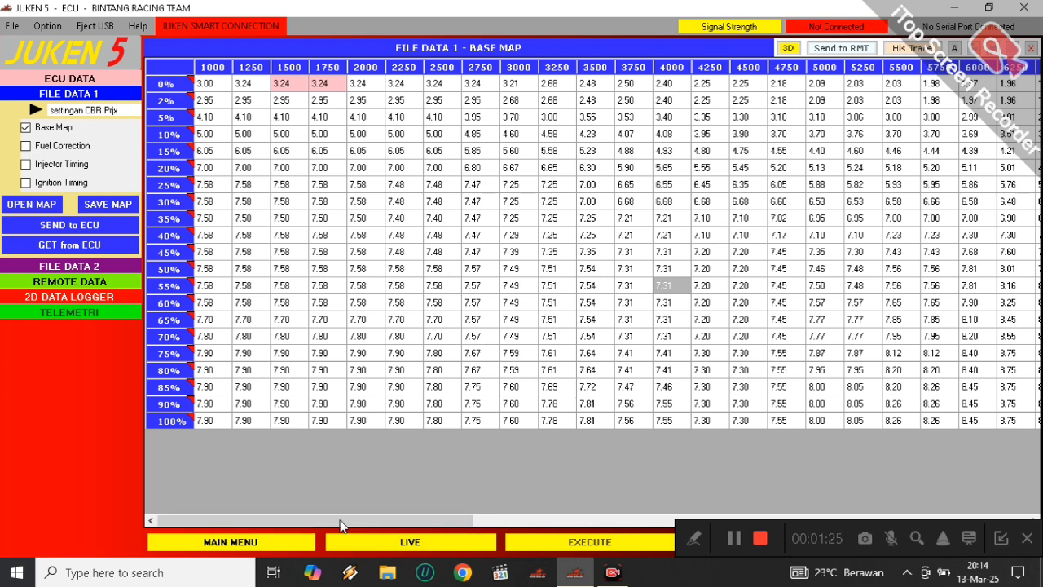
{"action": "left_click", "coordinate": [569, 511]}
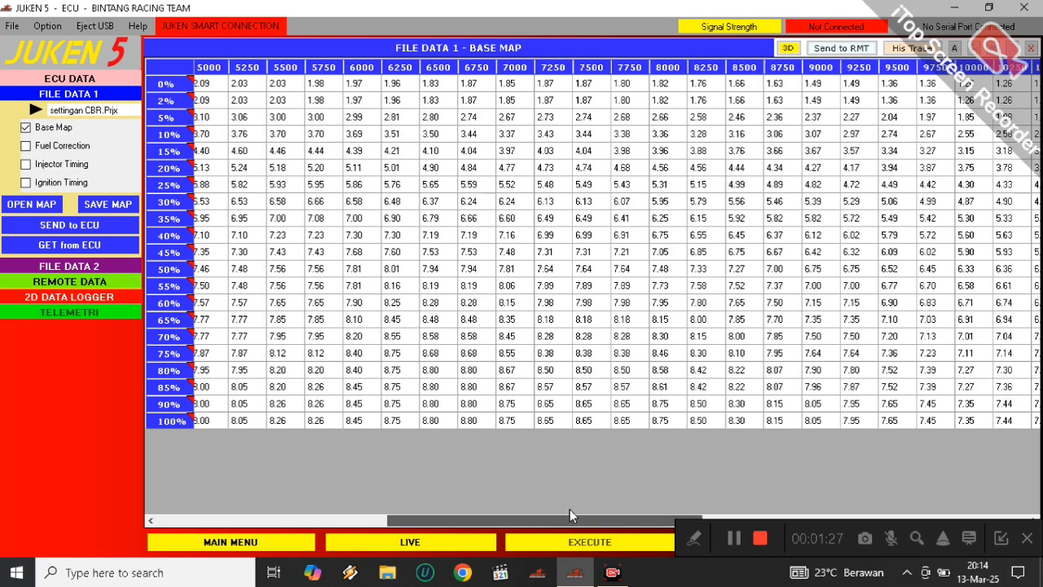
{"action": "left_click", "coordinate": [640, 339]}
{"action": "left_click", "coordinate": [491, 355]}
{"action": "left_click", "coordinate": [500, 397]}
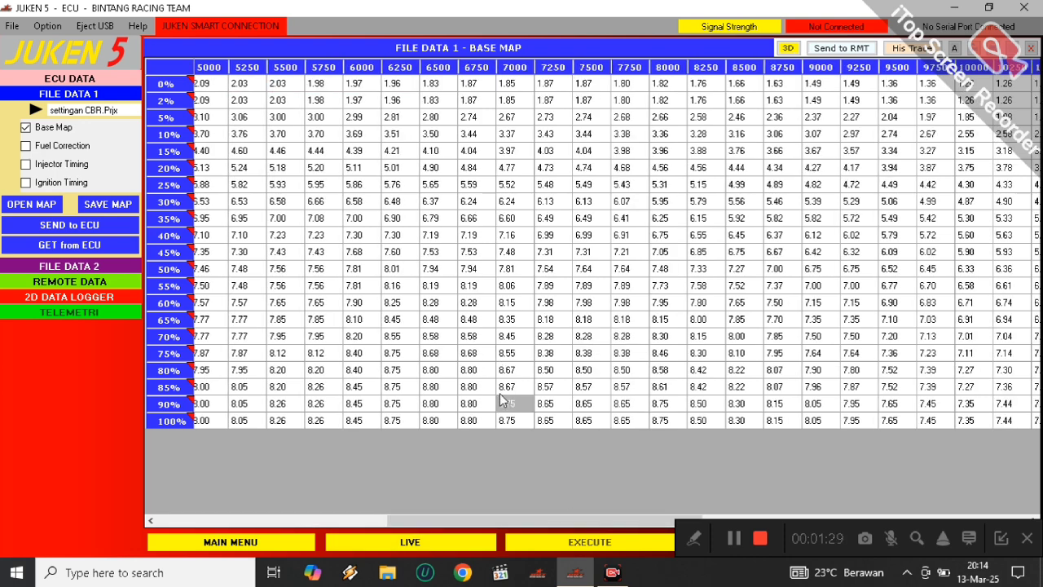
{"action": "left_click", "coordinate": [440, 303]}
{"action": "left_click", "coordinate": [404, 252]}
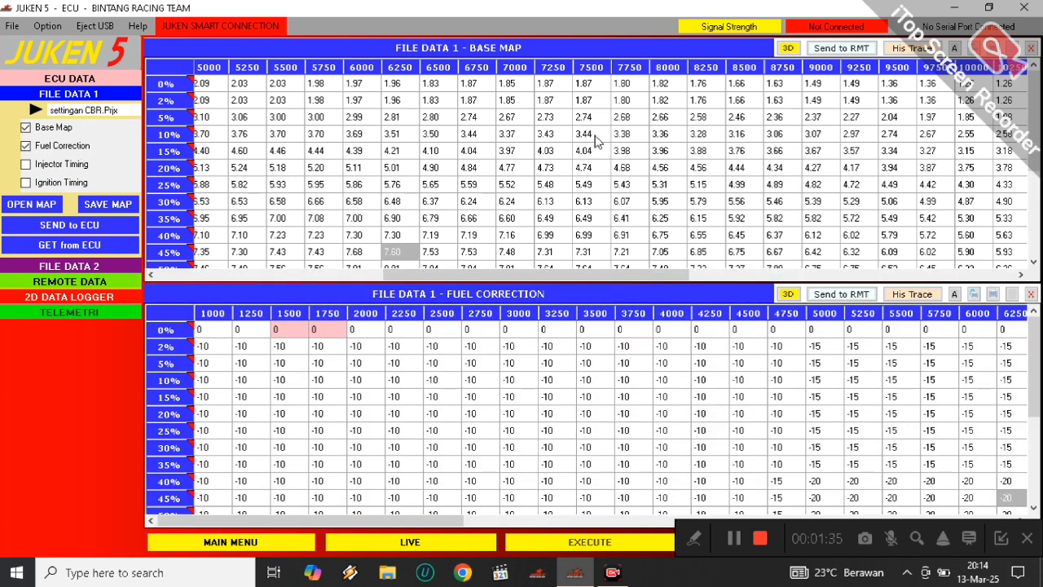
- Show the File Data 1 Fuel Correction table at full size and examine its low and mid rpm corrections at several throttle openings
{"action": "left_click", "coordinate": [1011, 294]}
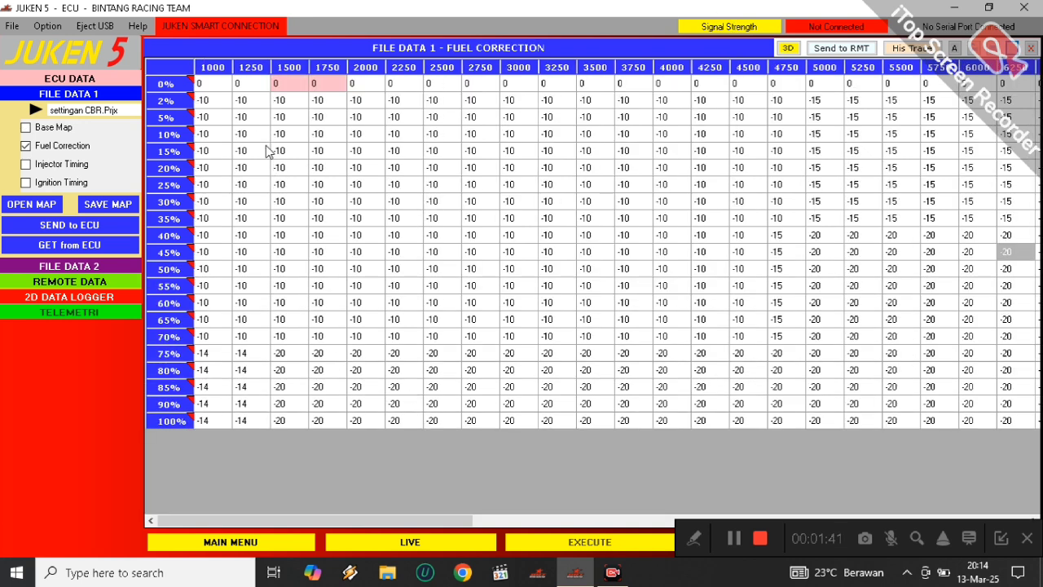
{"action": "left_click", "coordinate": [395, 153]}
{"action": "left_click", "coordinate": [629, 156]}
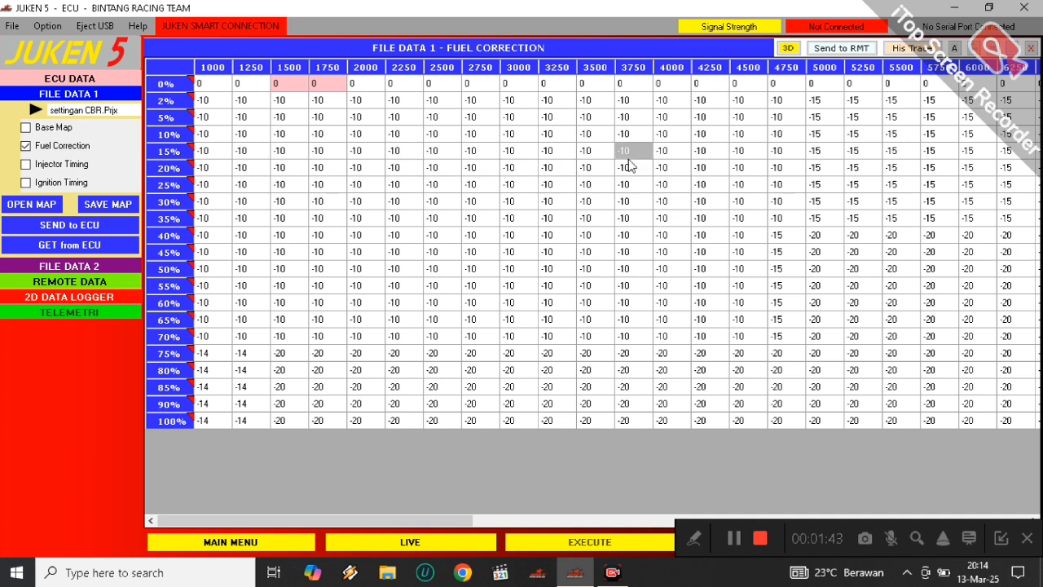
{"action": "left_click", "coordinate": [556, 373]}
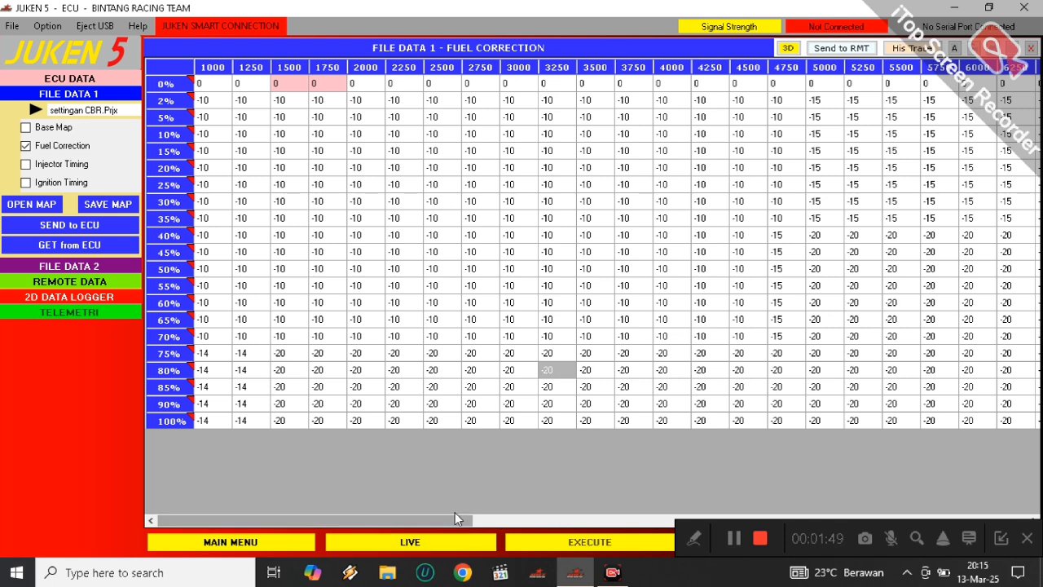
{"action": "scroll", "coordinate": [455, 513], "scroll_direction": "right", "scroll_amount": 3}
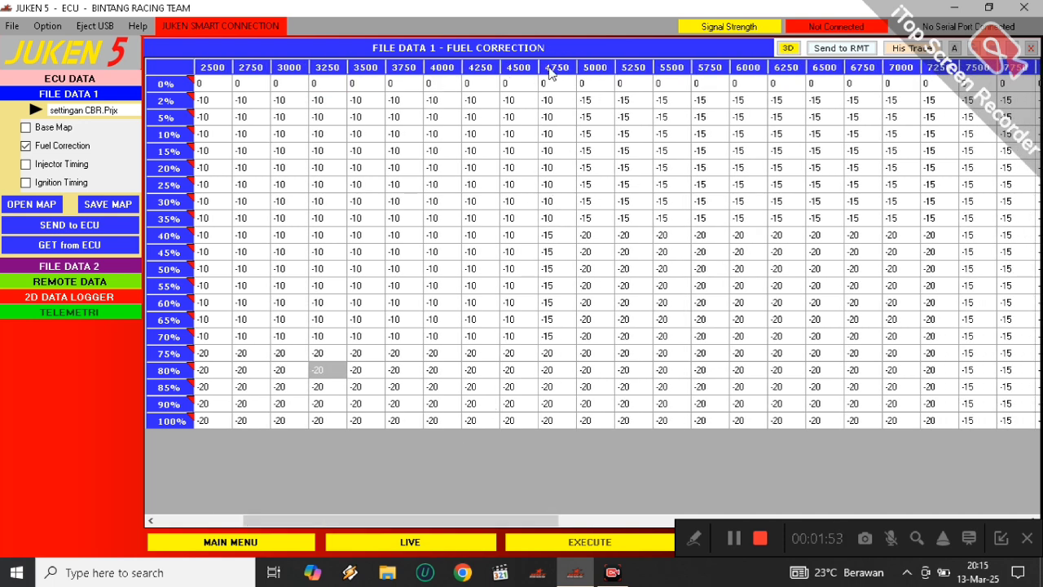
{"action": "left_click", "coordinate": [612, 284]}
{"action": "left_click", "coordinate": [625, 357]}
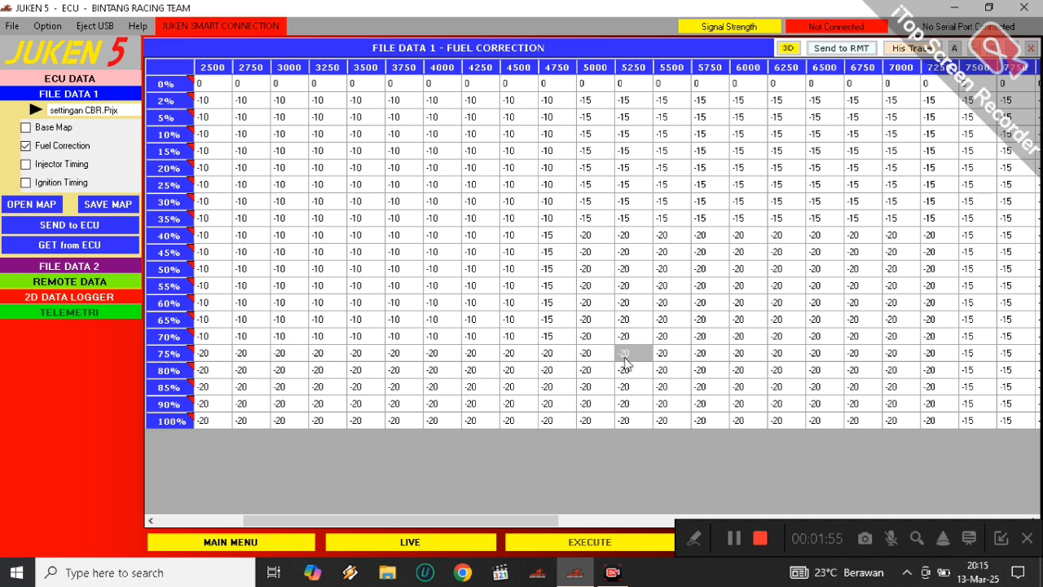
{"action": "left_click", "coordinate": [704, 389]}
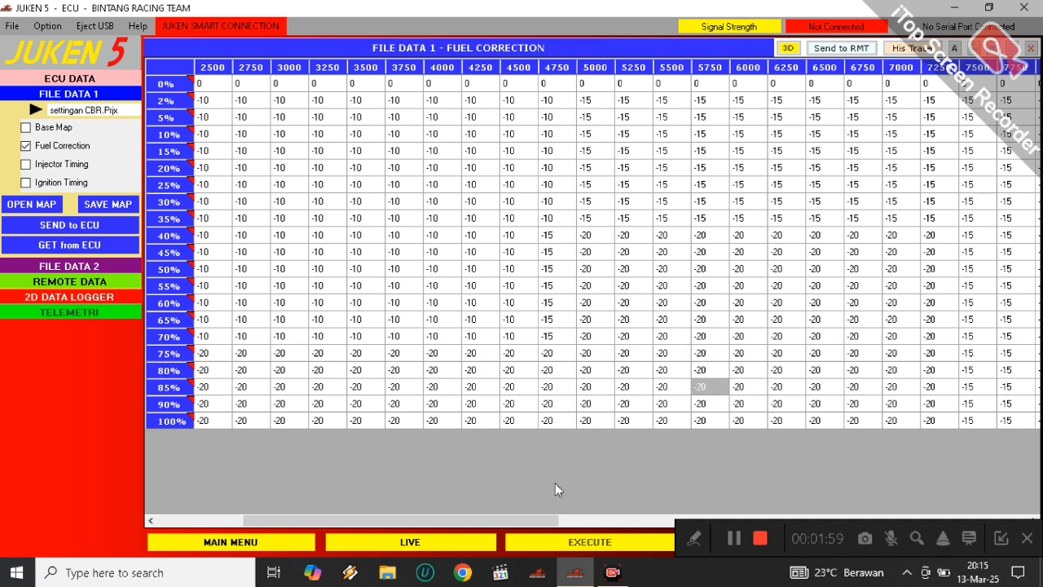
- Compare the fuel corrections in the 4750, 5000 and 5250 rpm columns at throttle openings from 10% to 75%
{"action": "left_click", "coordinate": [559, 135]}
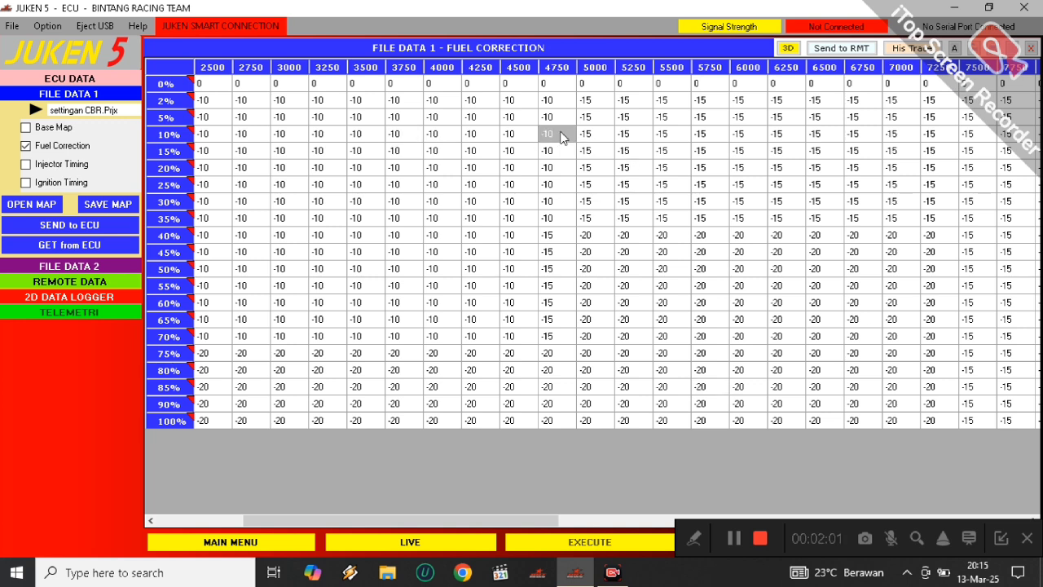
{"action": "left_click", "coordinate": [602, 135]}
{"action": "left_click", "coordinate": [559, 135]}
{"action": "left_click", "coordinate": [580, 136]}
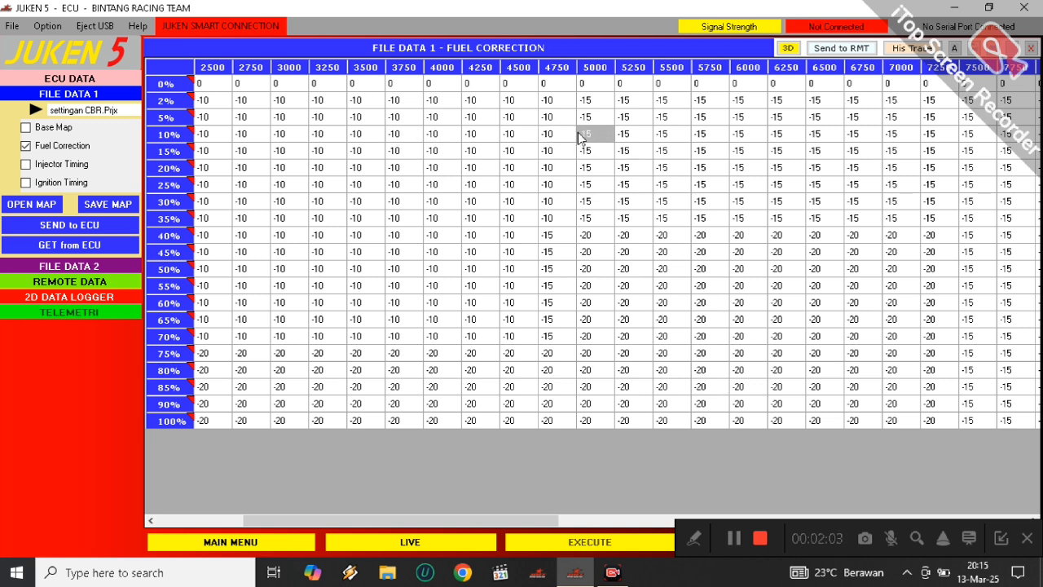
{"action": "left_click", "coordinate": [549, 255]}
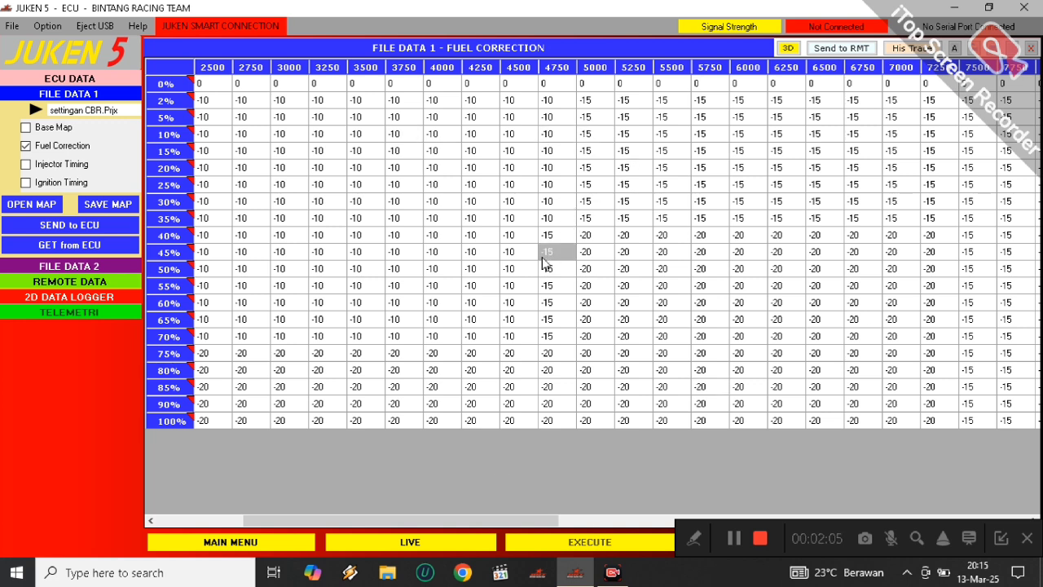
{"action": "left_click", "coordinate": [551, 350]}
{"action": "left_click", "coordinate": [634, 303]}
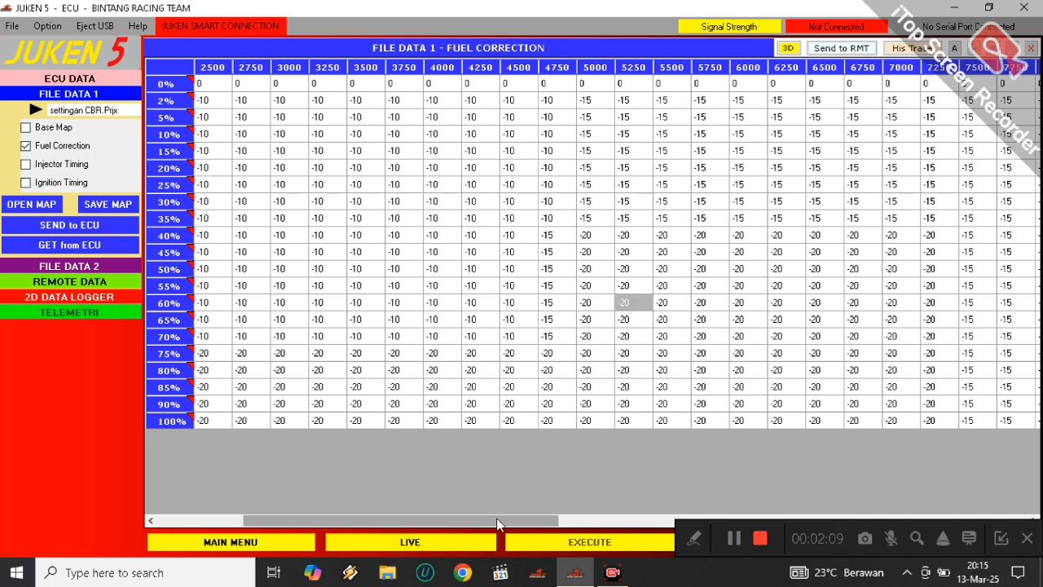
- Highlight the fuel correction cells for 75–100% throttle from 4750 to 7250 rpm for review
{"action": "scroll", "coordinate": [497, 521], "scroll_direction": "right", "scroll_amount": 2}
{"action": "left_click", "coordinate": [534, 352]}
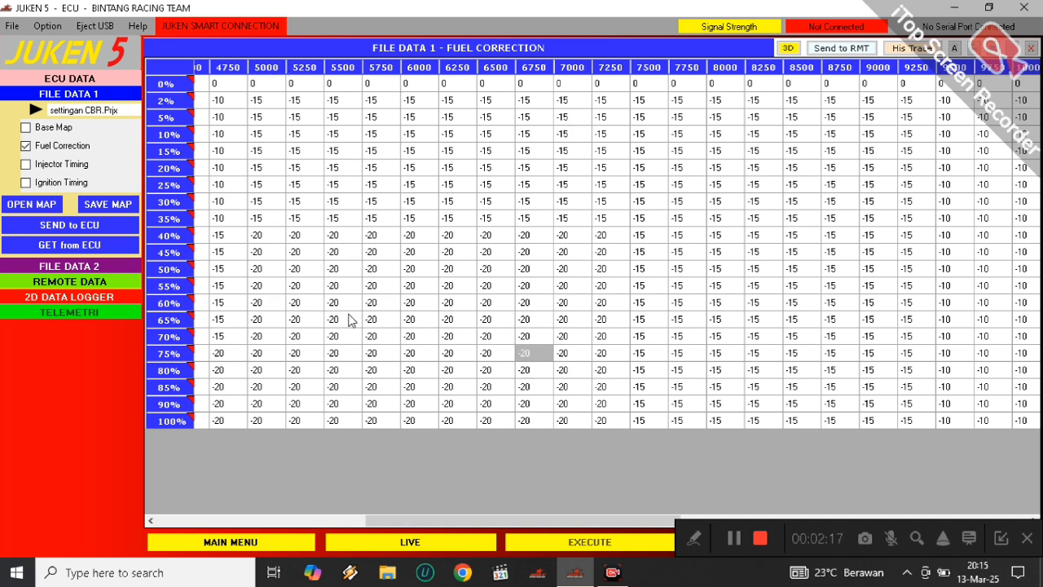
{"action": "left_click_drag", "start_coordinate": [257, 278], "coordinate": [264, 419]}
{"action": "left_click_drag", "start_coordinate": [227, 357], "coordinate": [595, 416]}
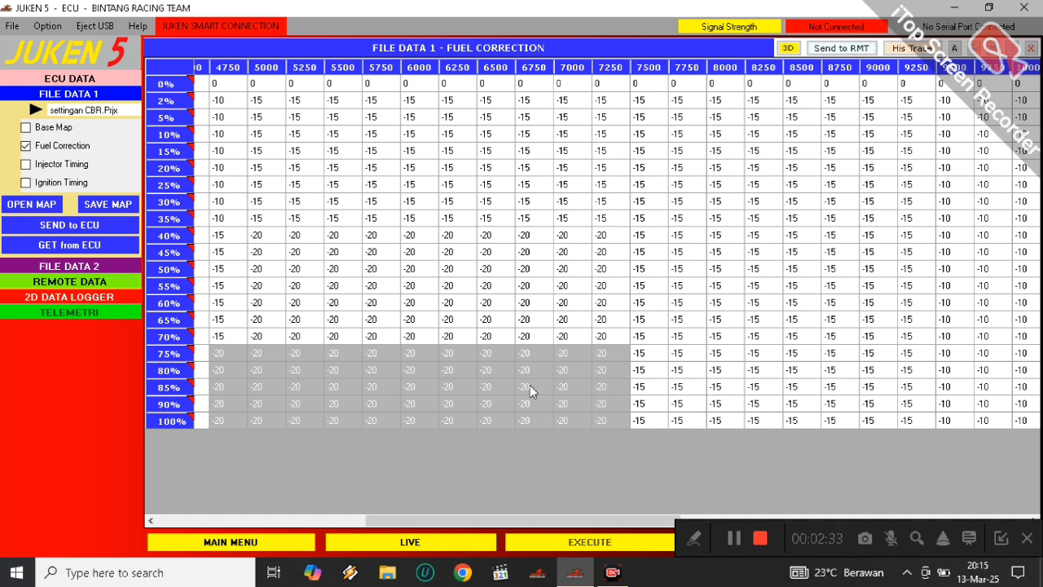
- Examine the high-throttle fuel corrections from 7500 rpm up to 10250 rpm, focusing on the 85% row
{"action": "left_click", "coordinate": [588, 317]}
{"action": "left_click", "coordinate": [656, 391]}
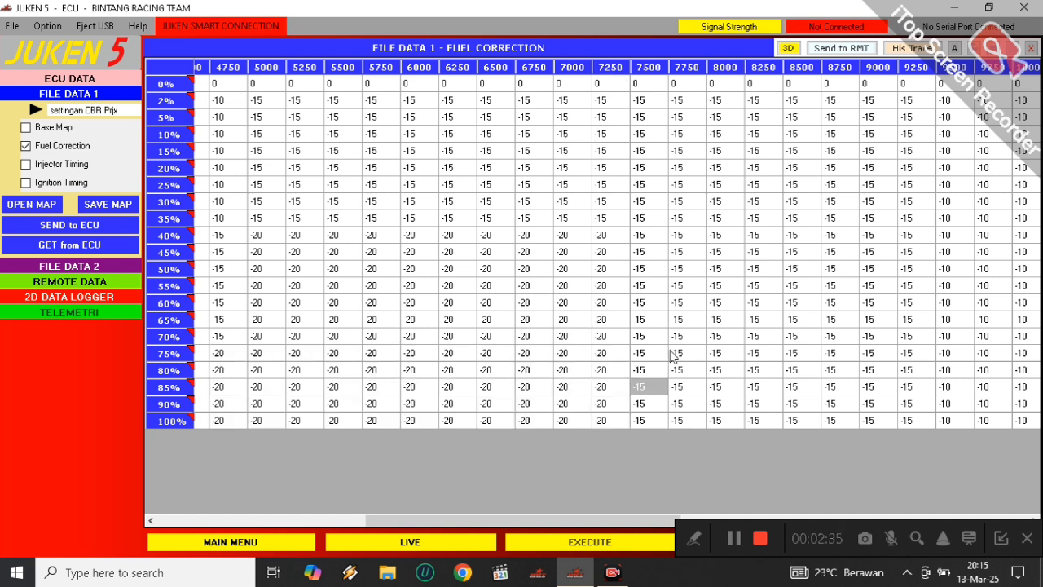
{"action": "left_click", "coordinate": [831, 390]}
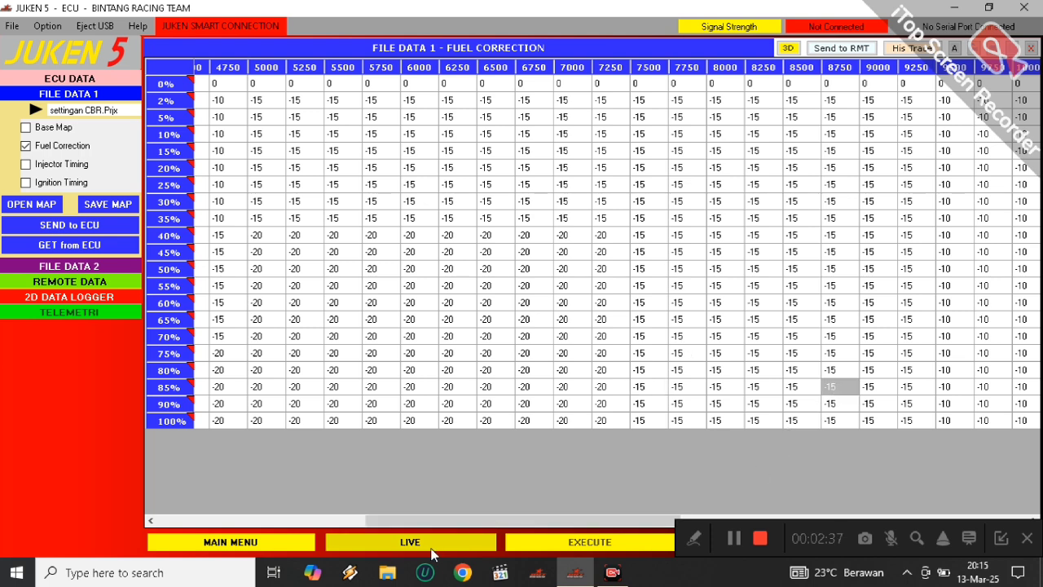
{"action": "left_click_drag", "start_coordinate": [531, 521], "coordinate": [632, 521]}
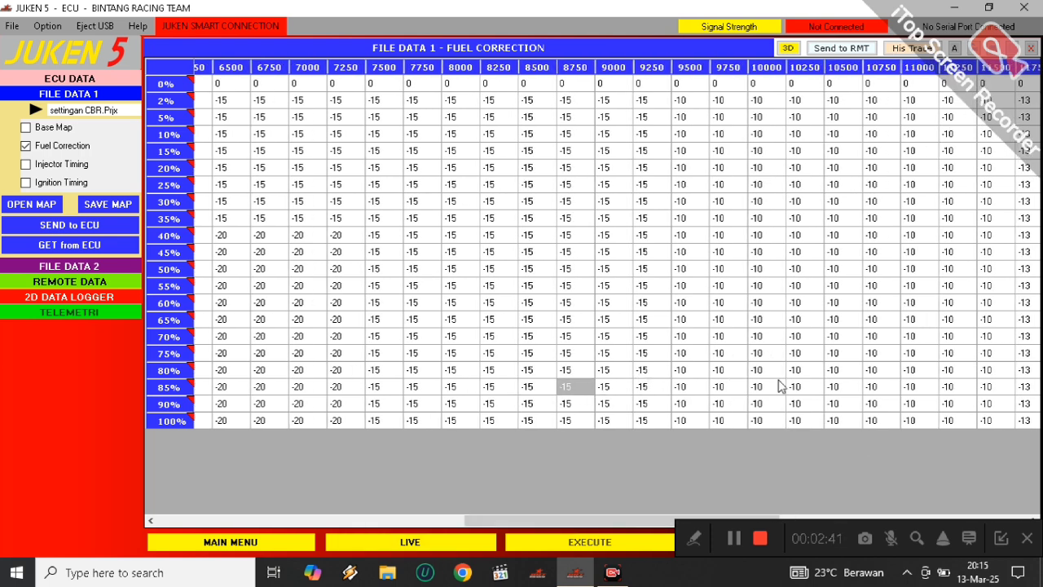
{"action": "left_click", "coordinate": [815, 389]}
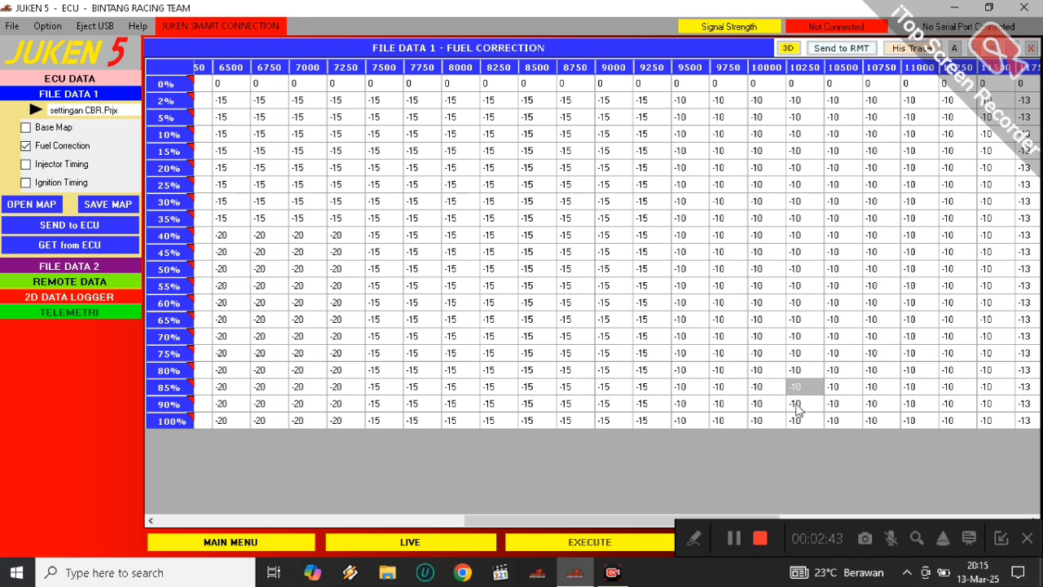
- Compare the mid-throttle fuel corrections at 3250–4000 rpm with the 75% throttle corrections at 5250–5750 rpm
{"action": "left_click_drag", "start_coordinate": [475, 523], "coordinate": [205, 509]}
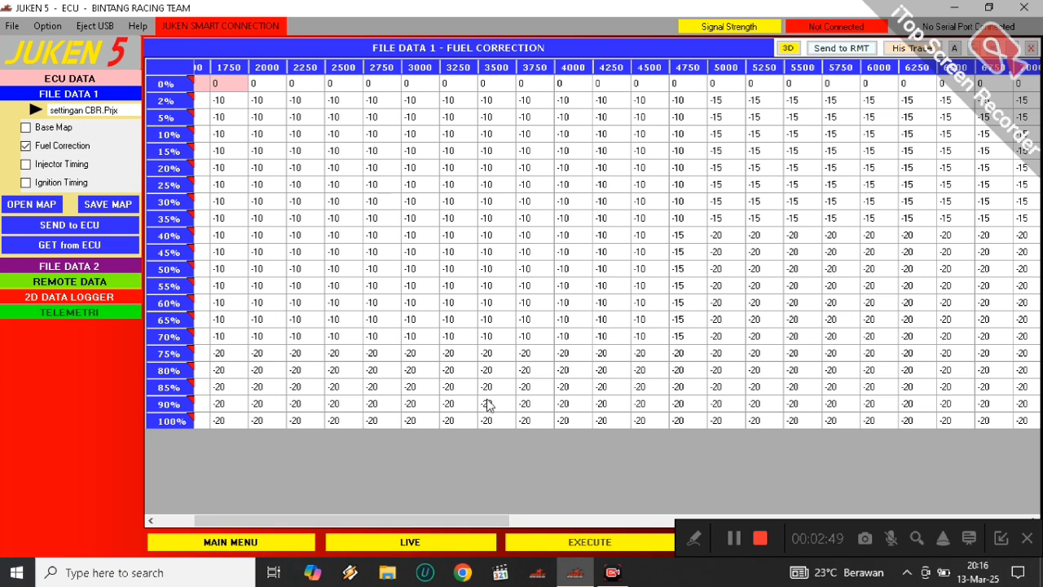
{"action": "mouse_move", "coordinate": [711, 377]}
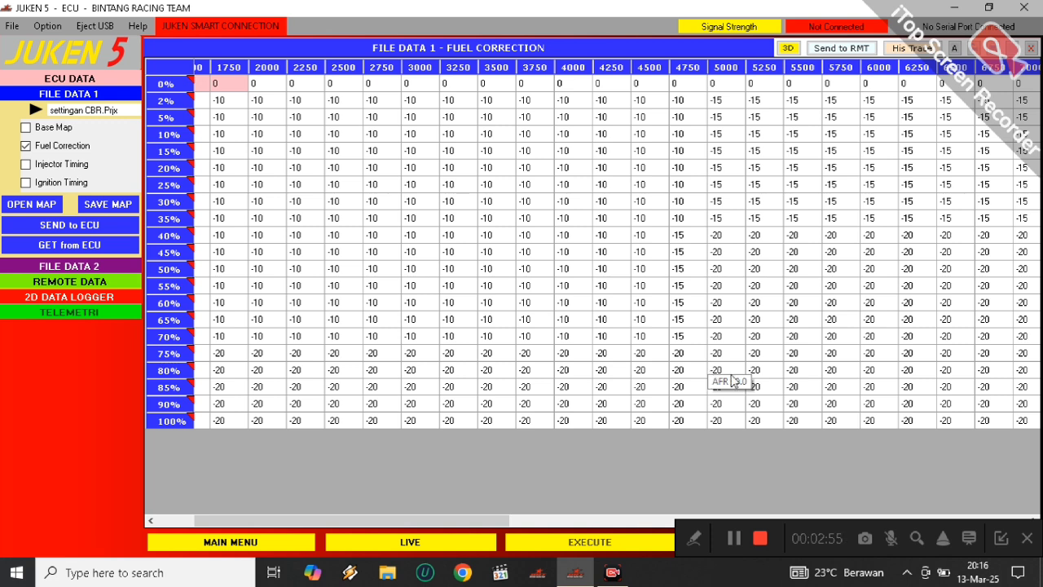
{"action": "left_click", "coordinate": [435, 280]}
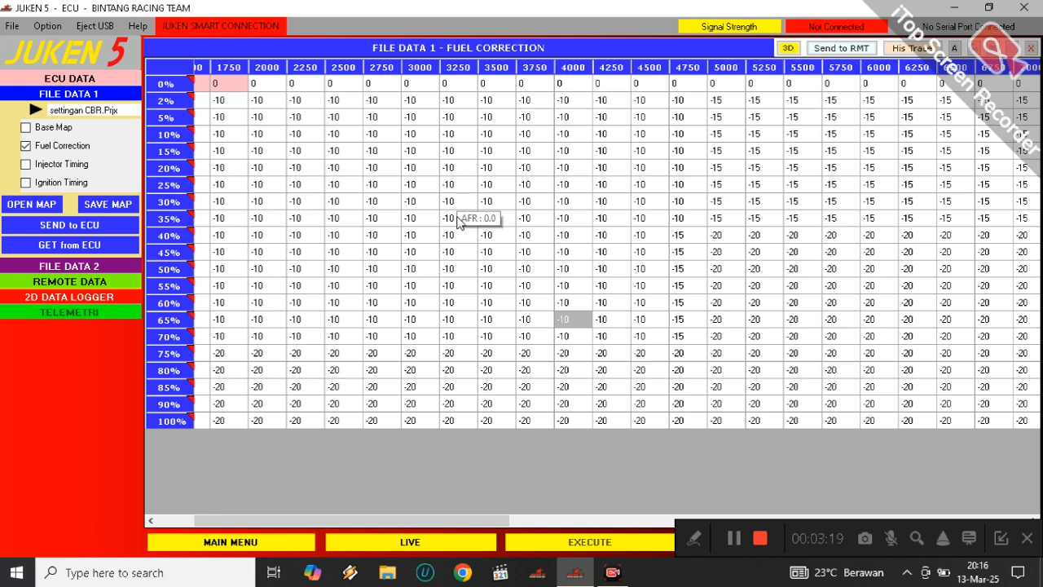
{"action": "left_click", "coordinate": [495, 272]}
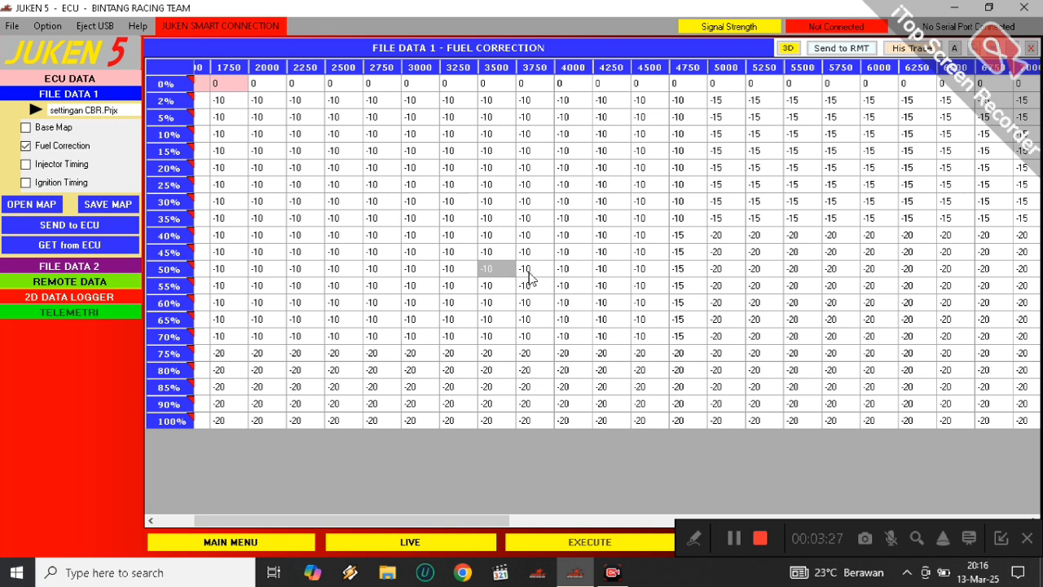
{"action": "left_click", "coordinate": [757, 356]}
{"action": "left_click", "coordinate": [823, 350]}
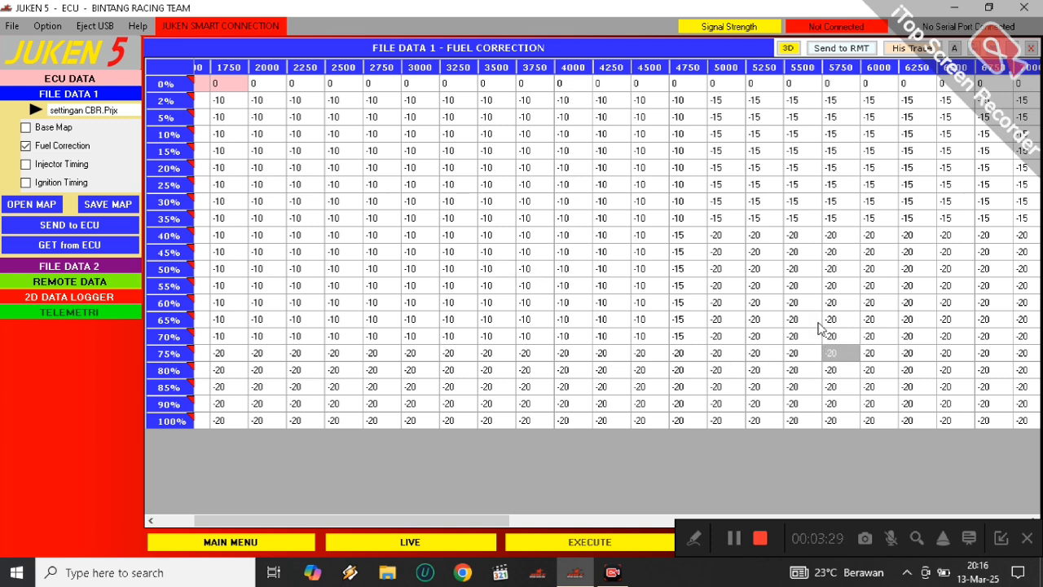
{"action": "left_click", "coordinate": [817, 353]}
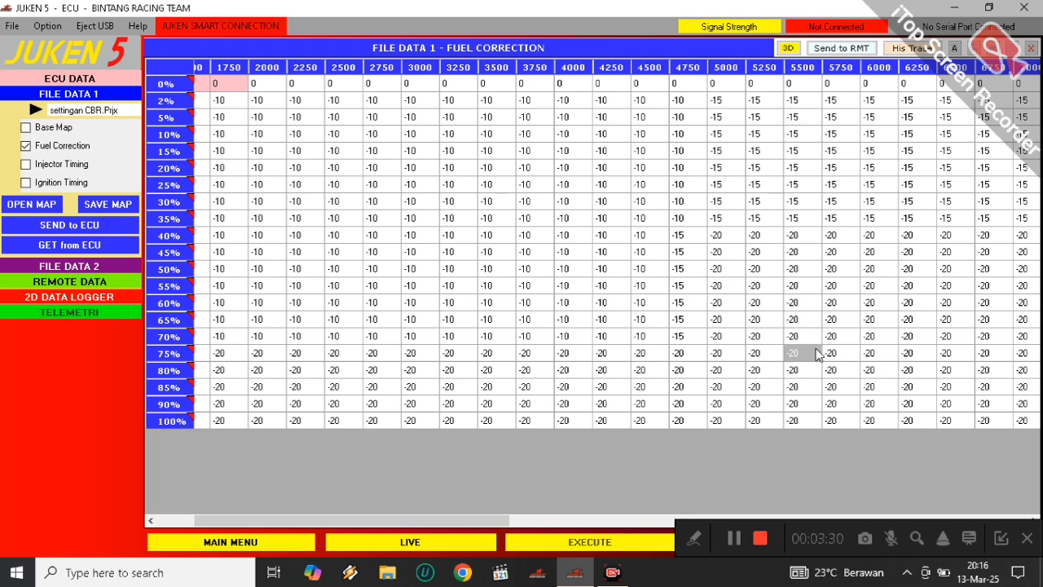
{"action": "left_click", "coordinate": [479, 268]}
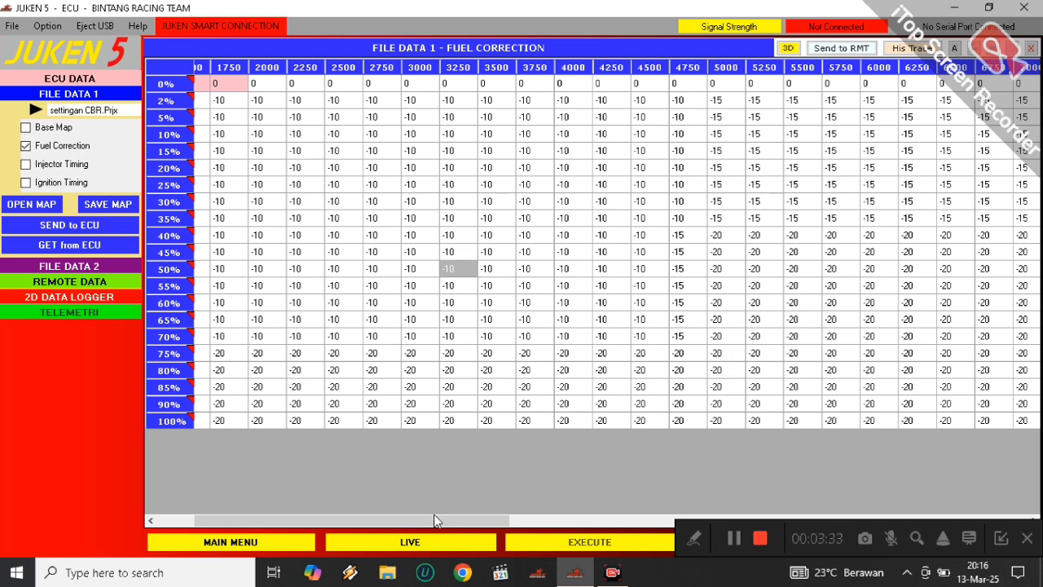
- Review the Fuel Correction table once more from 1000 rpm up to the 9750 rpm column
{"action": "left_click_drag", "start_coordinate": [432, 521], "coordinate": [505, 532]}
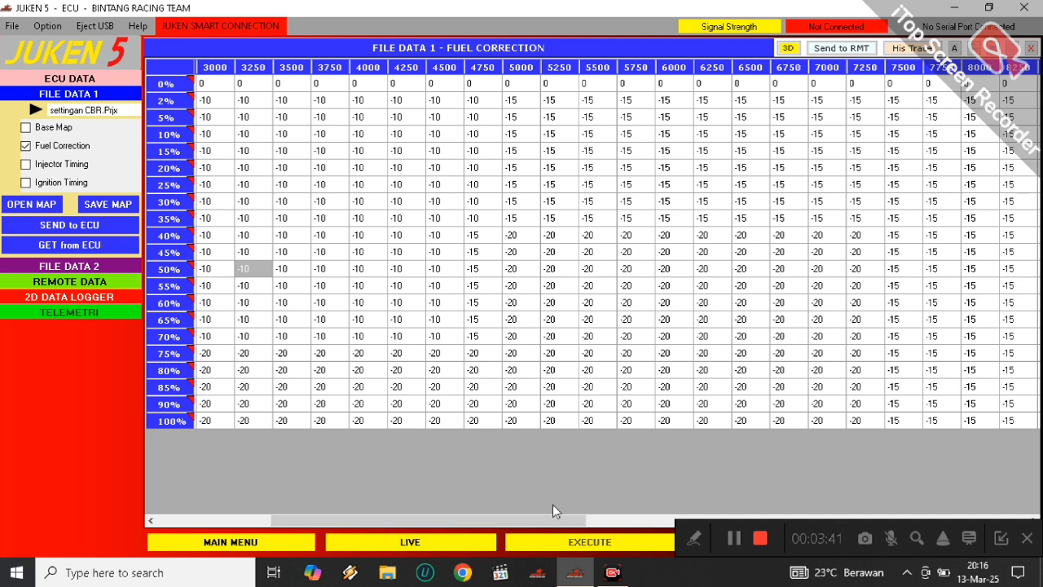
{"action": "left_click_drag", "start_coordinate": [496, 526], "coordinate": [371, 525]}
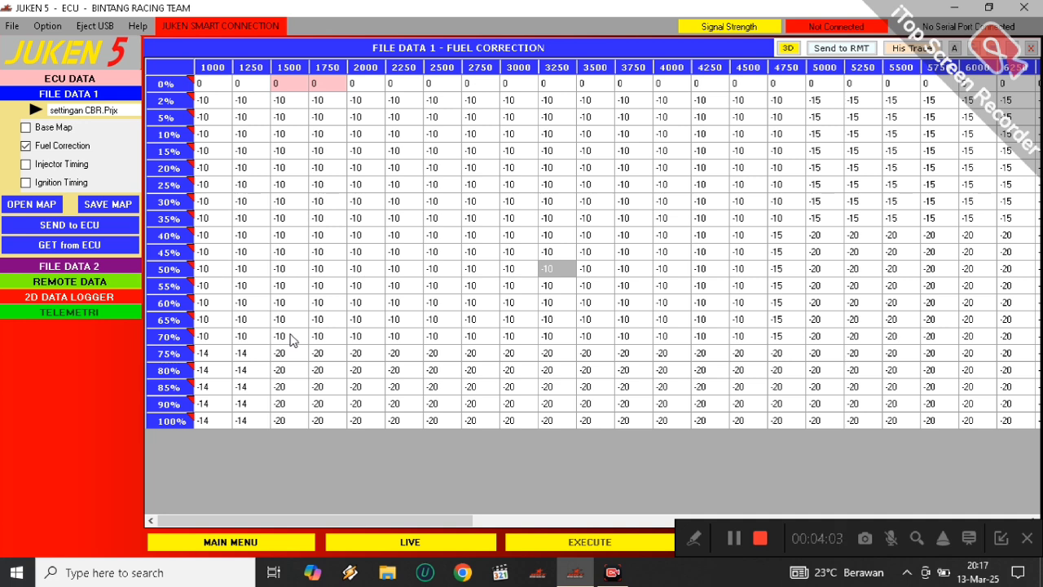
{"action": "left_click", "coordinate": [780, 369]}
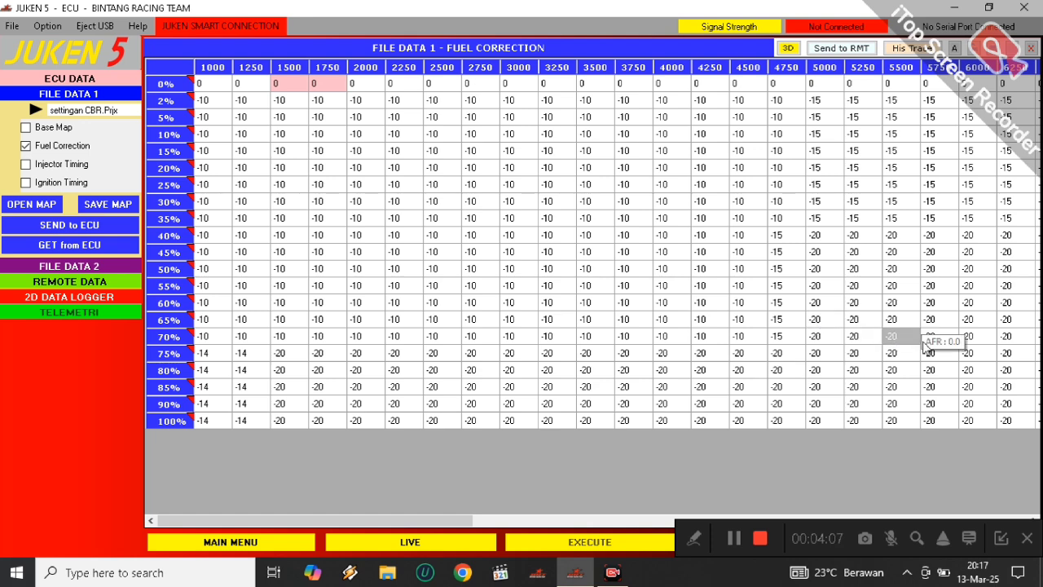
{"action": "left_click_drag", "start_coordinate": [422, 522], "coordinate": [594, 482]}
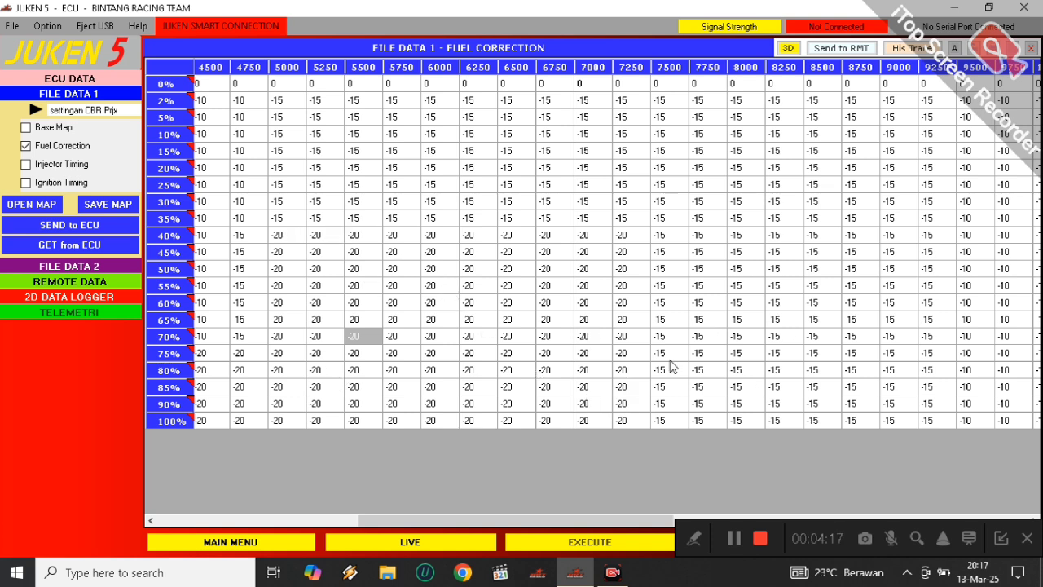
- Show the File Data 1 Ignition Timing table at full size and highlight its 0% throttle cells from 1000 to 2000 rpm
{"action": "left_click", "coordinate": [65, 184]}
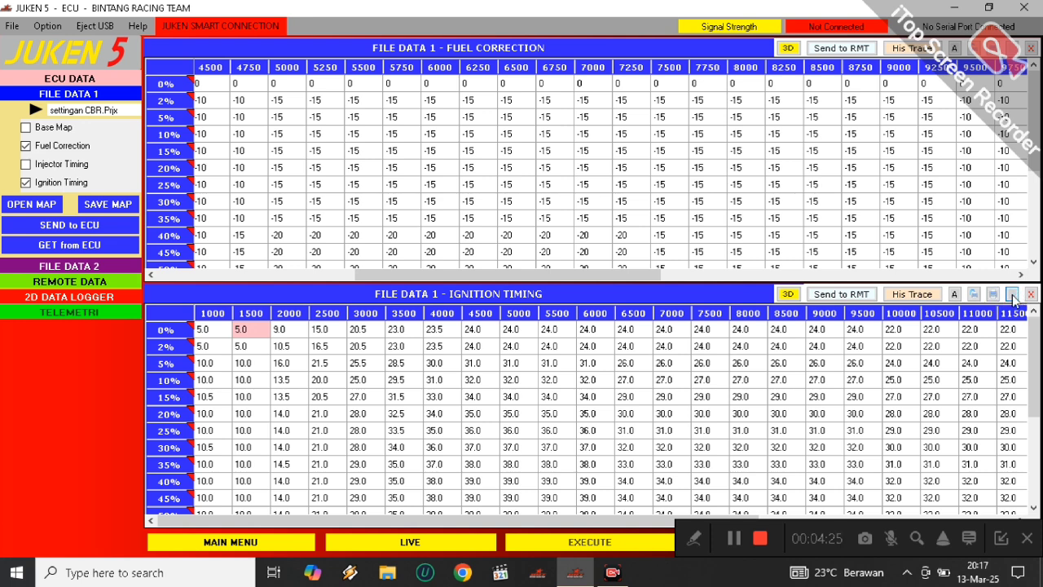
{"action": "left_click", "coordinate": [1012, 295]}
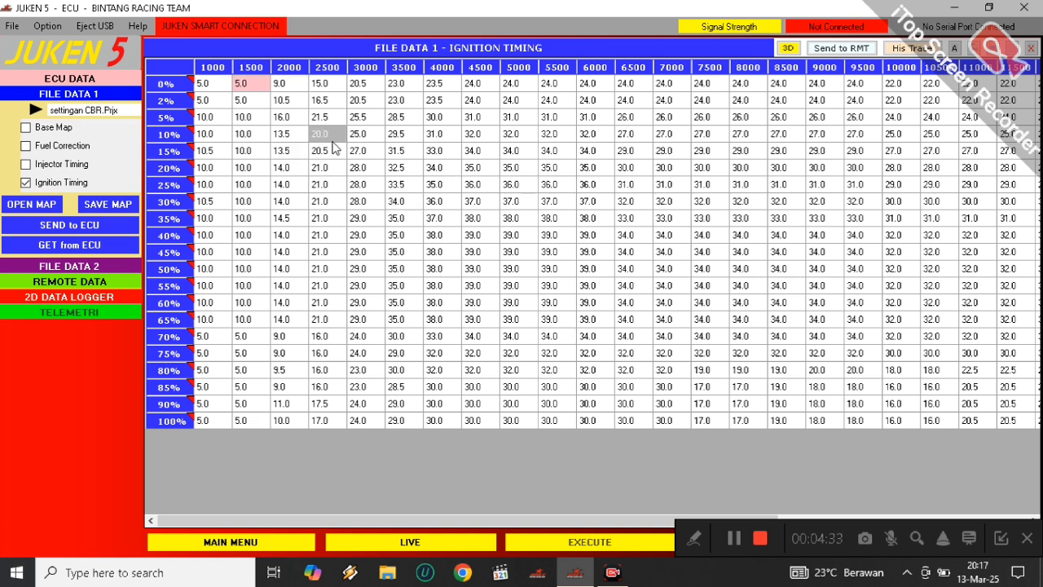
{"action": "left_click_drag", "start_coordinate": [205, 85], "coordinate": [283, 91]}
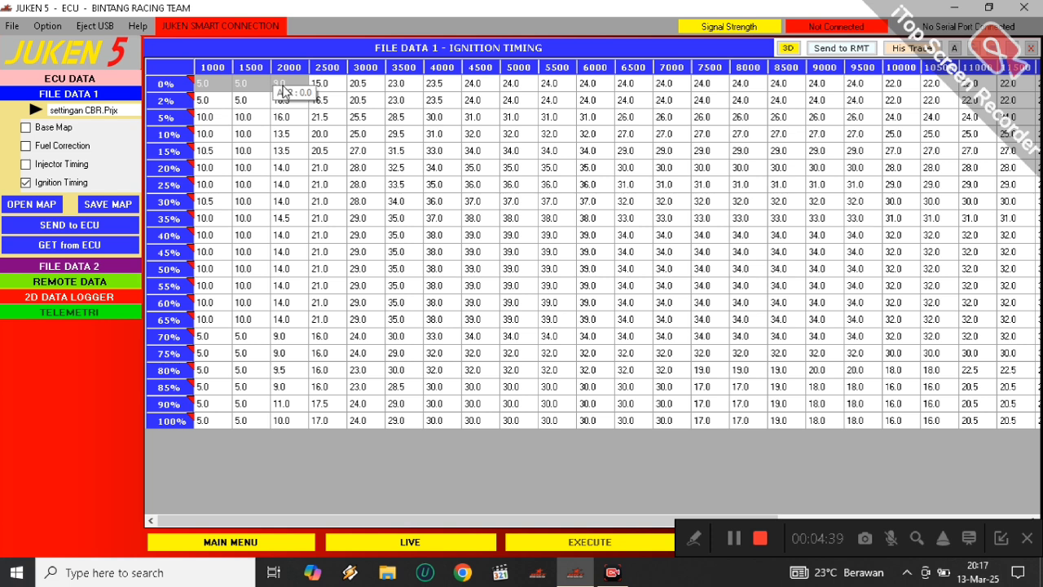
{"action": "left_click_drag", "start_coordinate": [210, 85], "coordinate": [291, 93]}
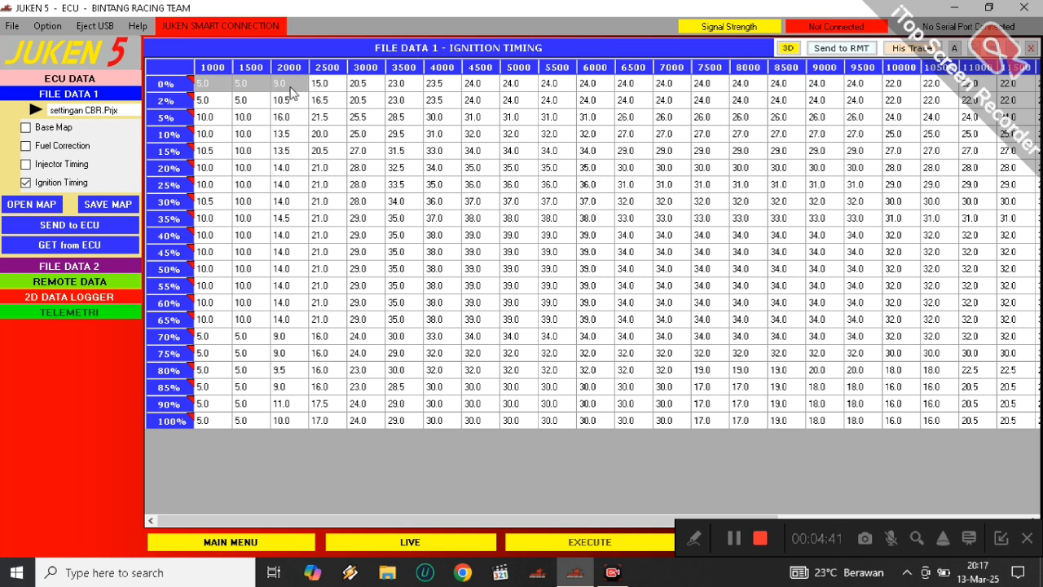
- Examine the 0% throttle ignition timing cells at 1000, 1500 and 2000 rpm in the File Data 1 table
{"action": "left_click", "coordinate": [214, 87]}
{"action": "left_click", "coordinate": [241, 90]}
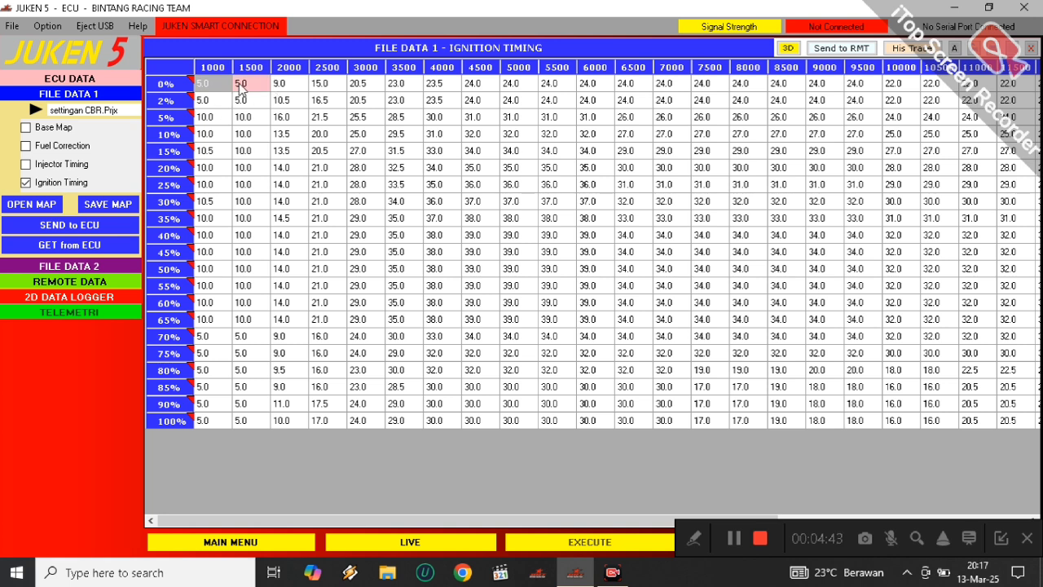
{"action": "left_click", "coordinate": [247, 86]}
{"action": "left_click", "coordinate": [282, 85]}
{"action": "left_click_drag", "start_coordinate": [223, 87], "coordinate": [280, 88]}
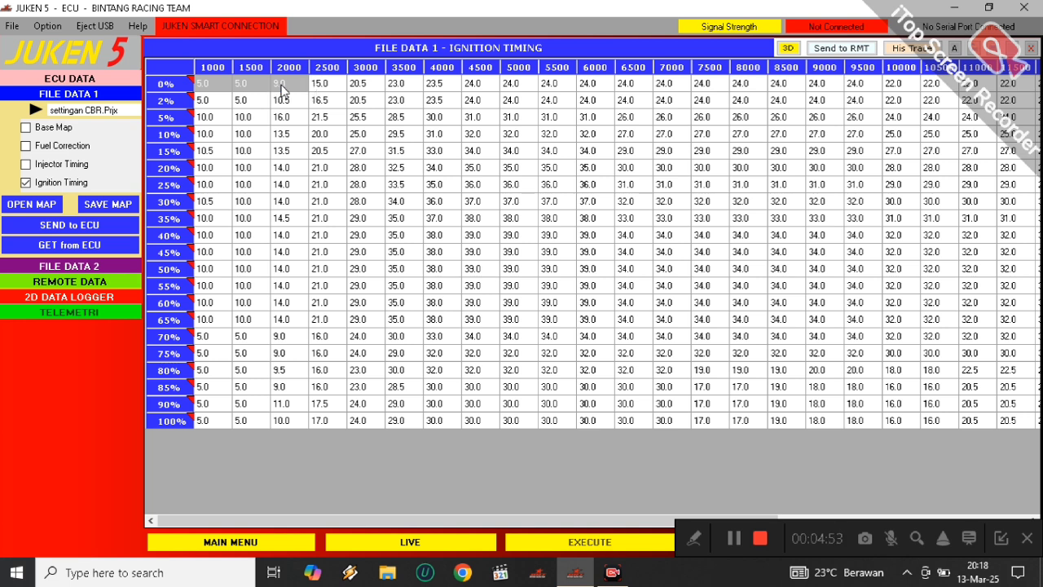
{"action": "left_click", "coordinate": [278, 102]}
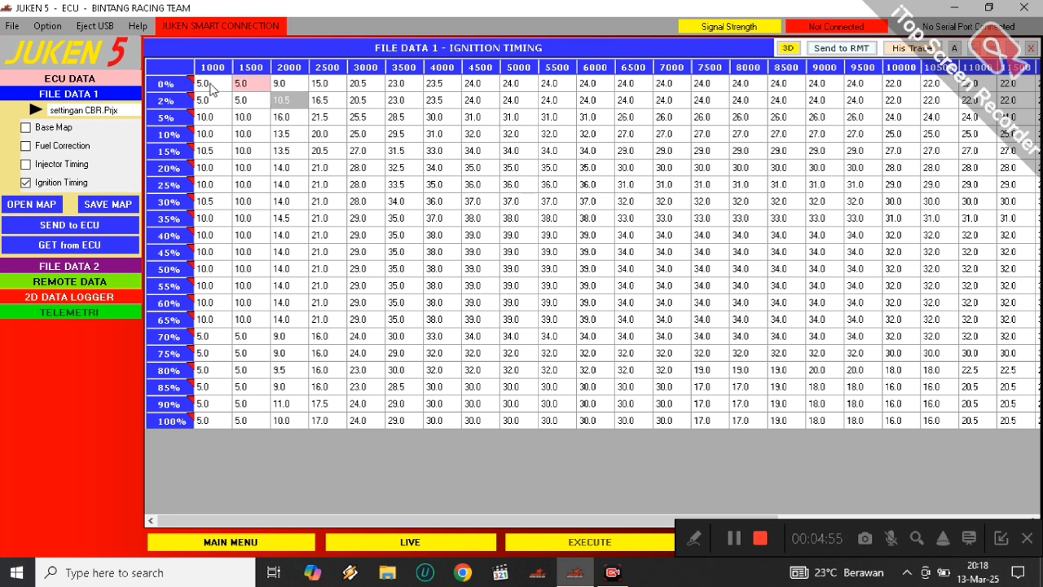
{"action": "left_click", "coordinate": [215, 83]}
{"action": "left_click_drag", "start_coordinate": [217, 87], "coordinate": [280, 88]}
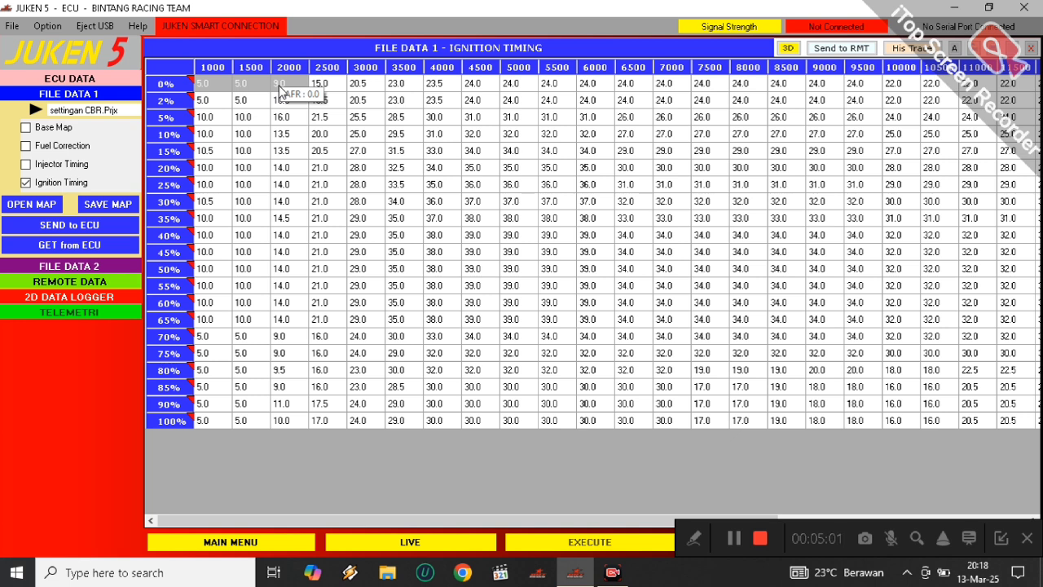
{"action": "left_click", "coordinate": [240, 88]}
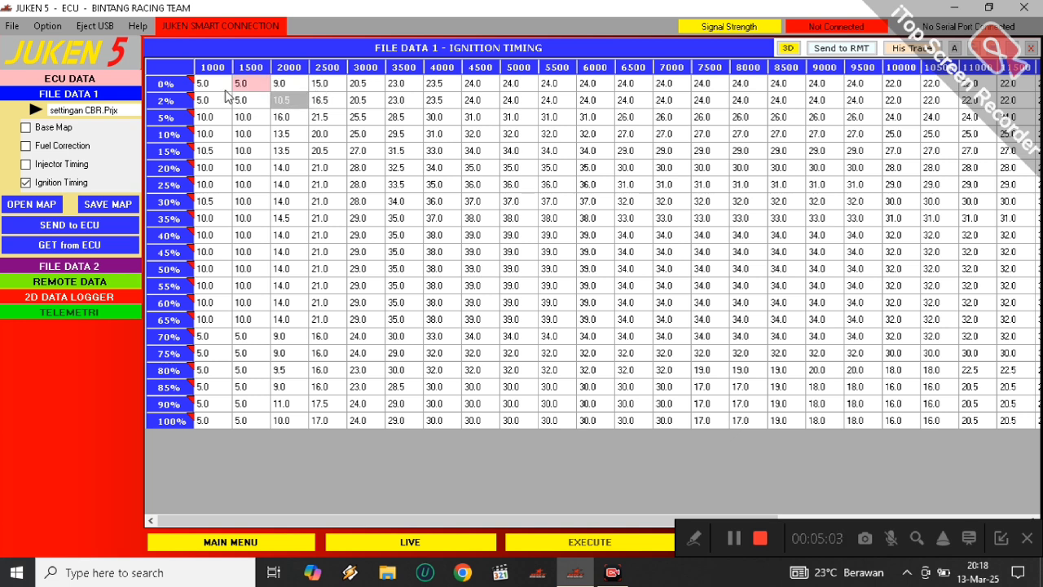
{"action": "left_click_drag", "start_coordinate": [220, 85], "coordinate": [279, 90]}
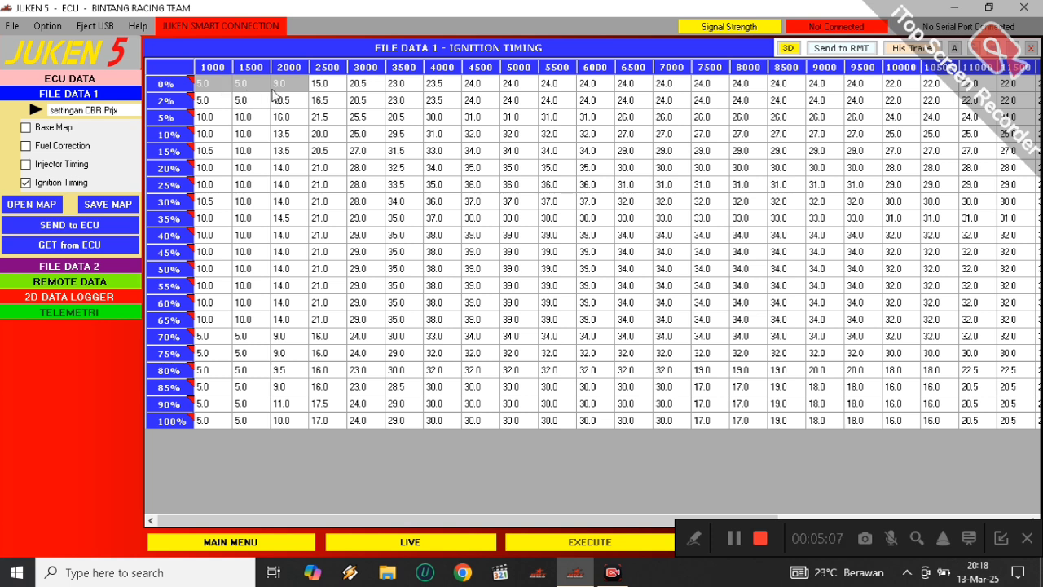
- Try to paste the copied values into the 0% throttle cells from 1000 to 2000 rpm and reselect those cells
{"action": "right_click", "coordinate": [221, 87]}
{"action": "key", "text": "ctrl+v"}
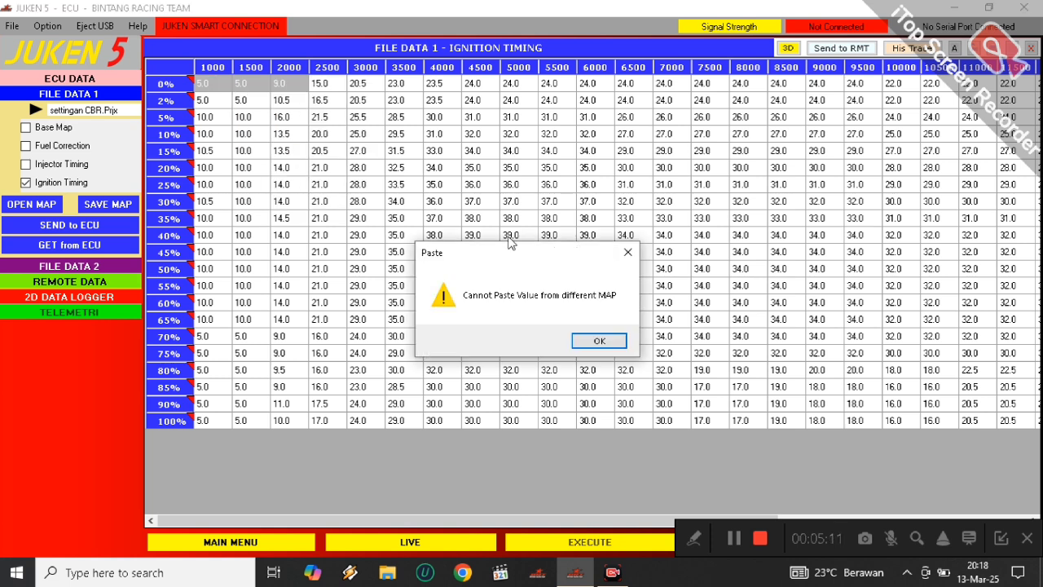
{"action": "left_click", "coordinate": [627, 251]}
{"action": "left_click", "coordinate": [287, 135]}
{"action": "left_click_drag", "start_coordinate": [218, 87], "coordinate": [289, 87]}
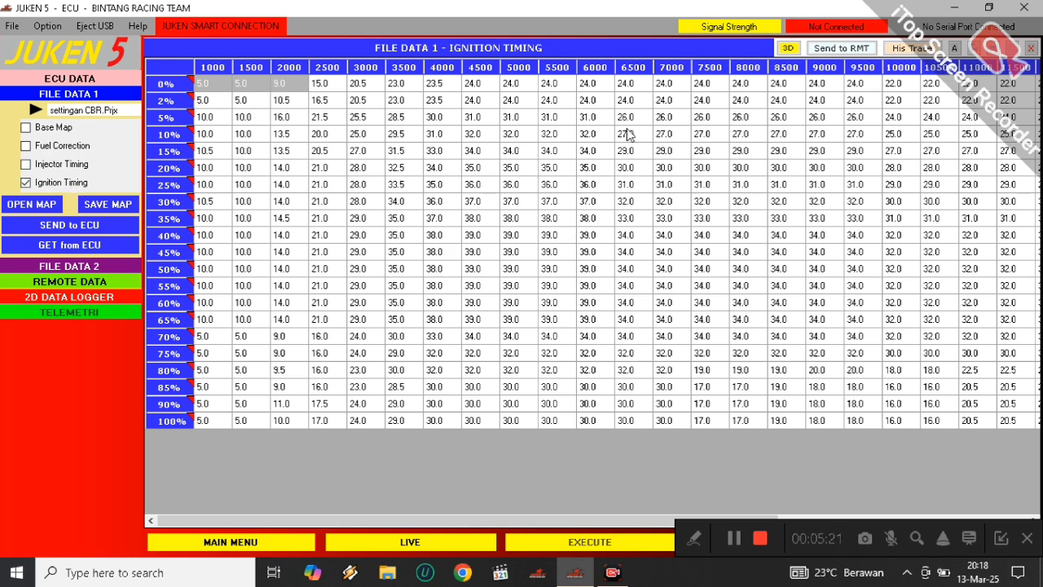
- Examine the ignition timing at 80–100% throttle from 7500 to 8500 rpm
{"action": "scroll", "coordinate": [574, 526], "scroll_direction": "right", "scroll_amount": 2}
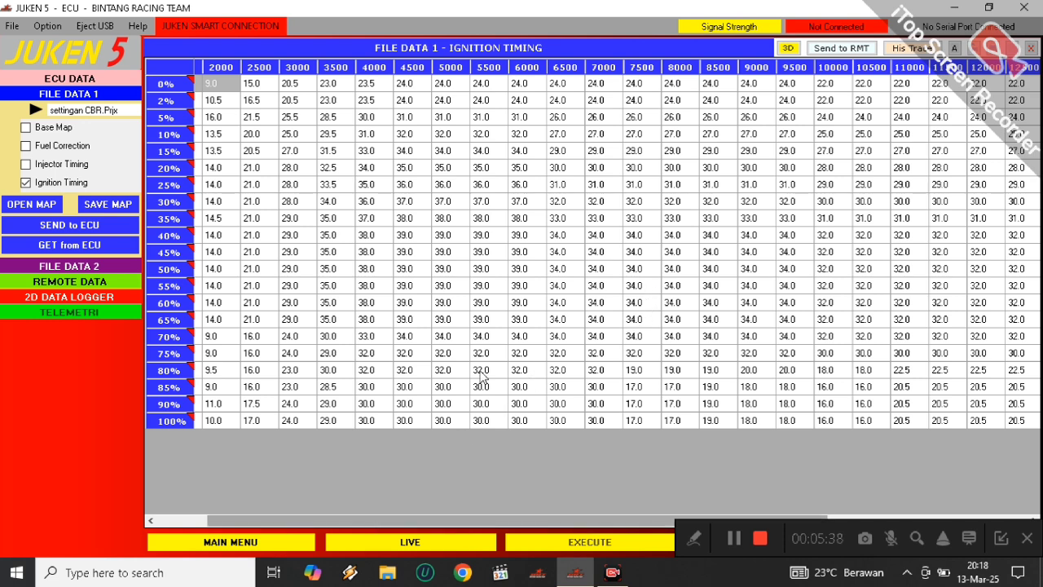
{"action": "scroll", "coordinate": [481, 376], "scroll_direction": "right", "scroll_amount": 1}
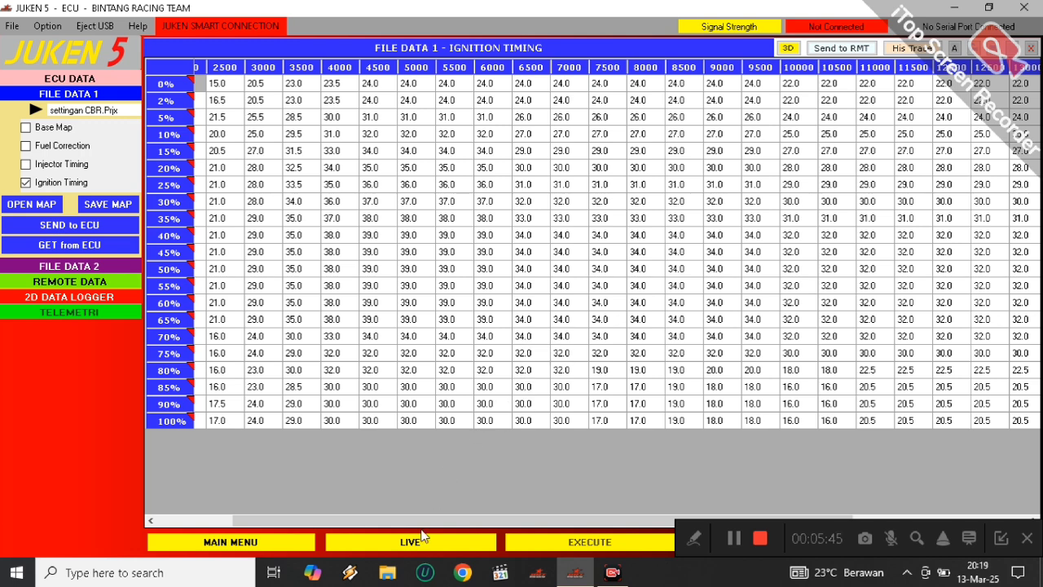
{"action": "left_click_drag", "start_coordinate": [487, 523], "coordinate": [609, 523]}
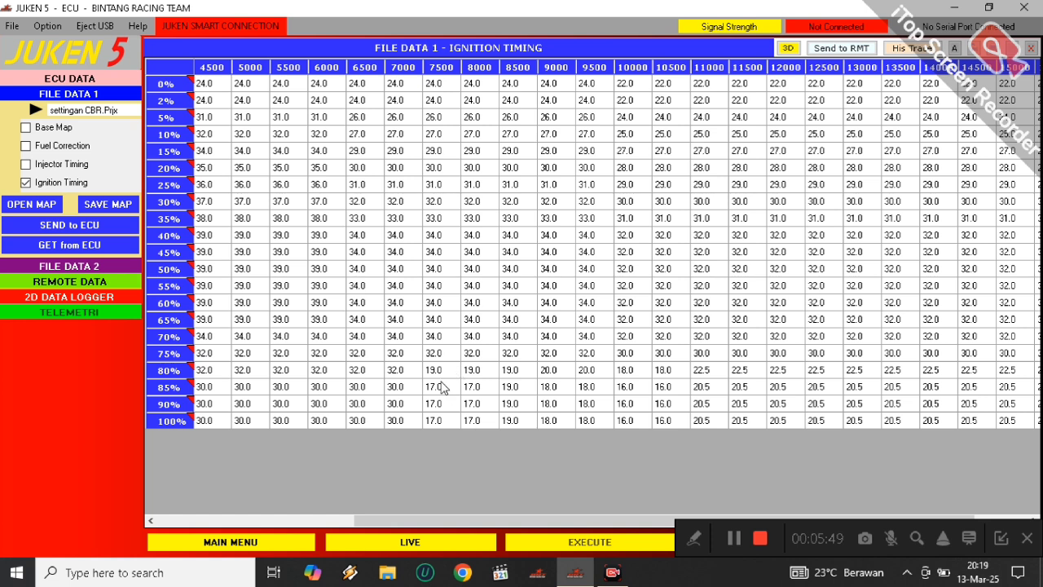
{"action": "left_click_drag", "start_coordinate": [438, 372], "coordinate": [518, 420]}
{"action": "left_click", "coordinate": [414, 374]}
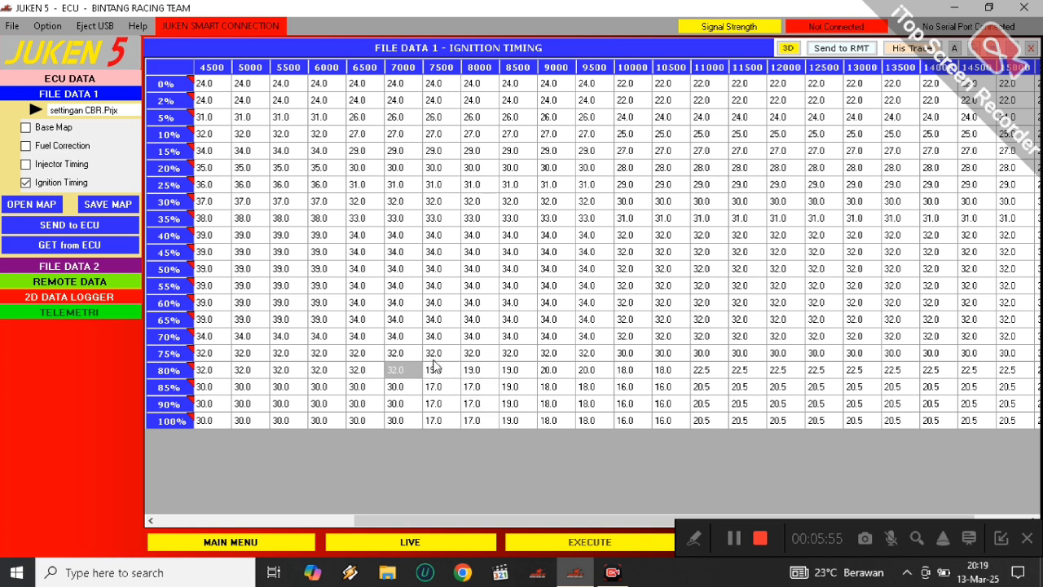
- Review the 7500 rpm ignition timing column from 0% to 75% throttle, and the 80–100% block from 7500 to 10500 rpm
{"action": "left_click", "coordinate": [435, 353]}
{"action": "left_click", "coordinate": [442, 270]}
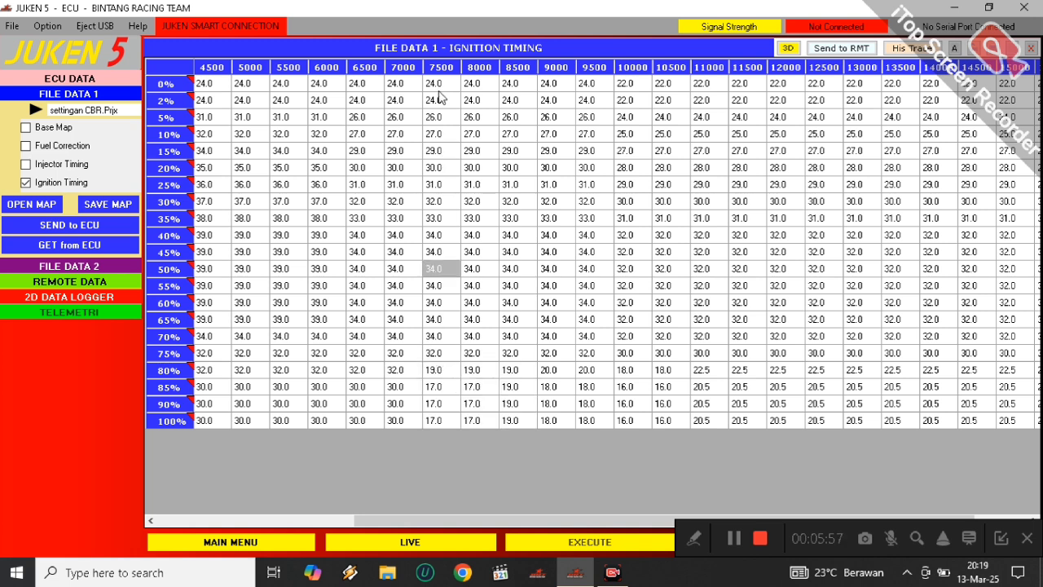
{"action": "left_click_drag", "start_coordinate": [439, 93], "coordinate": [436, 209]}
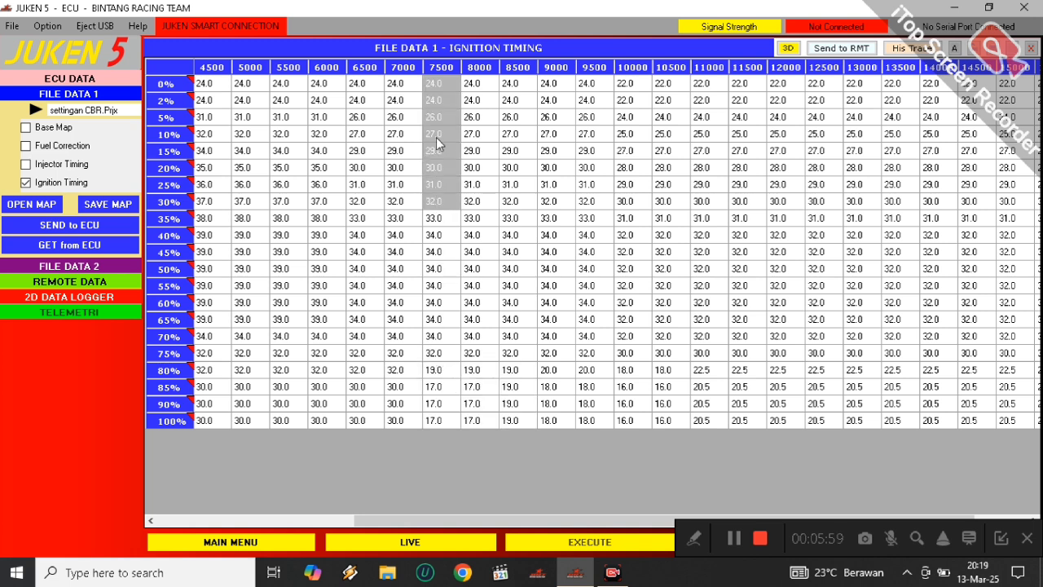
{"action": "left_click", "coordinate": [439, 235]}
{"action": "left_click", "coordinate": [437, 252]}
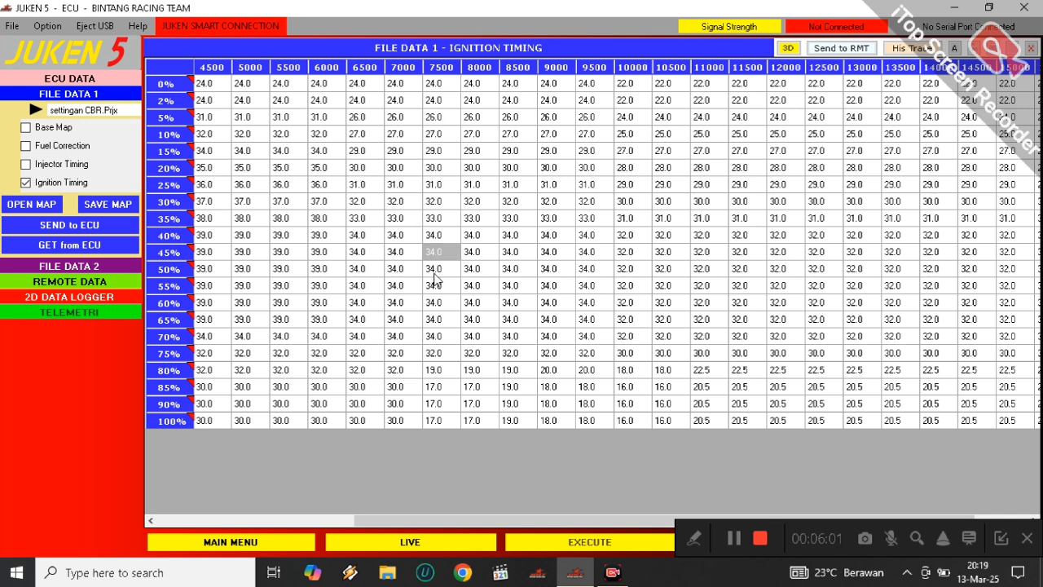
{"action": "left_click", "coordinate": [433, 274]}
{"action": "key", "text": "Return"}
{"action": "left_click", "coordinate": [436, 319]}
{"action": "left_click", "coordinate": [437, 337]}
{"action": "left_click", "coordinate": [438, 353]}
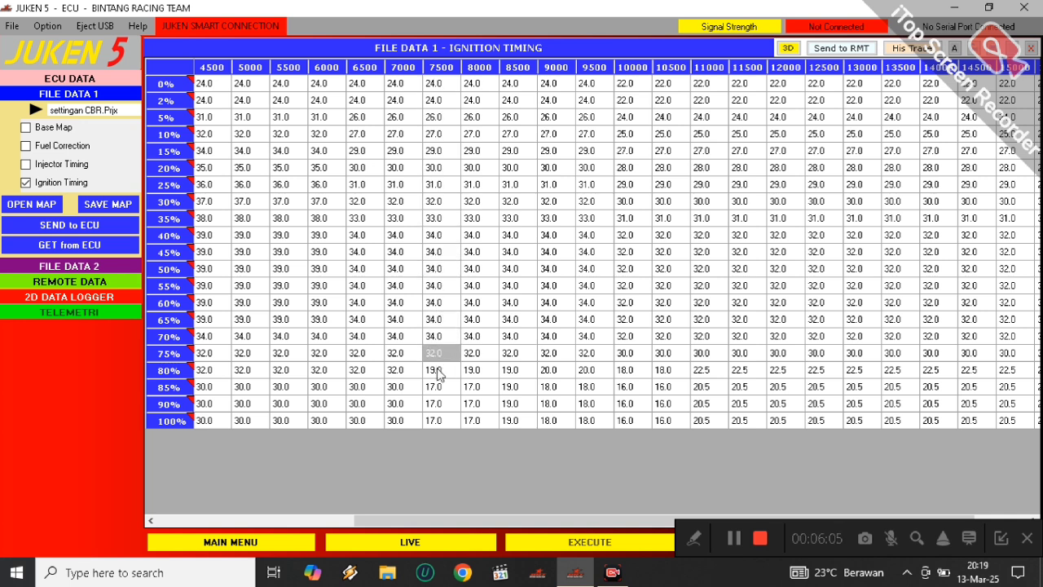
{"action": "left_click_drag", "start_coordinate": [438, 372], "coordinate": [687, 420]}
{"action": "left_click", "coordinate": [583, 417]}
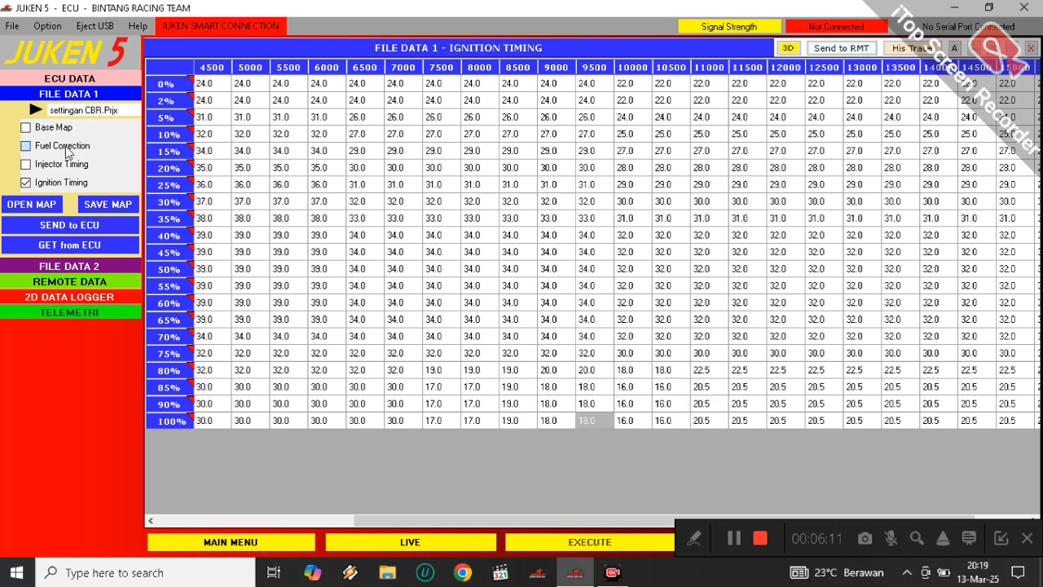
- Show the Fuel Correction table alongside Ignition Timing and compare their 85–100% throttle cells, selecting timing from 7500 to 10500 rpm
{"action": "left_click", "coordinate": [26, 146]}
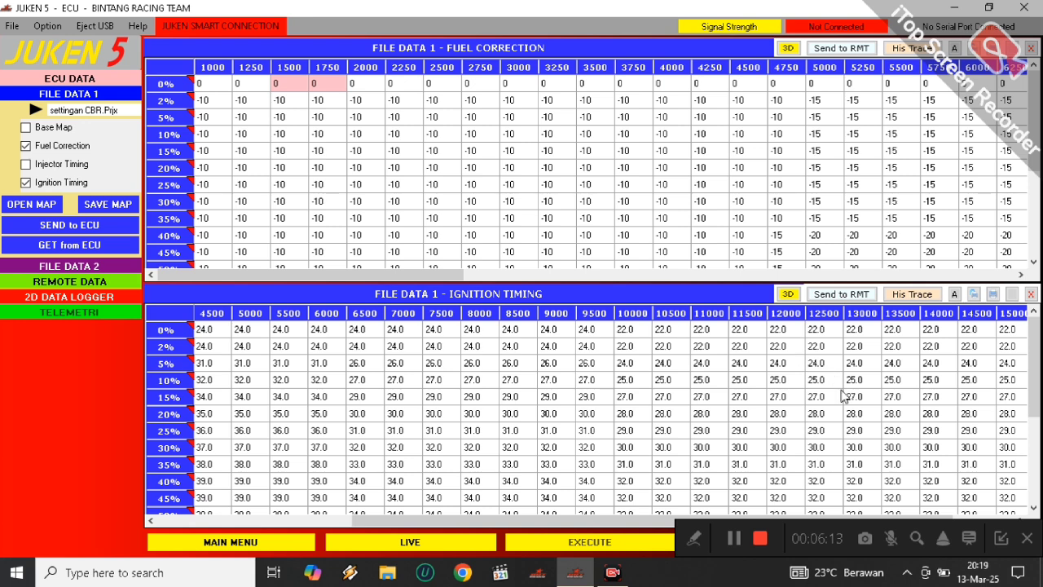
{"action": "scroll", "coordinate": [741, 430], "scroll_direction": "down", "scroll_amount": 5}
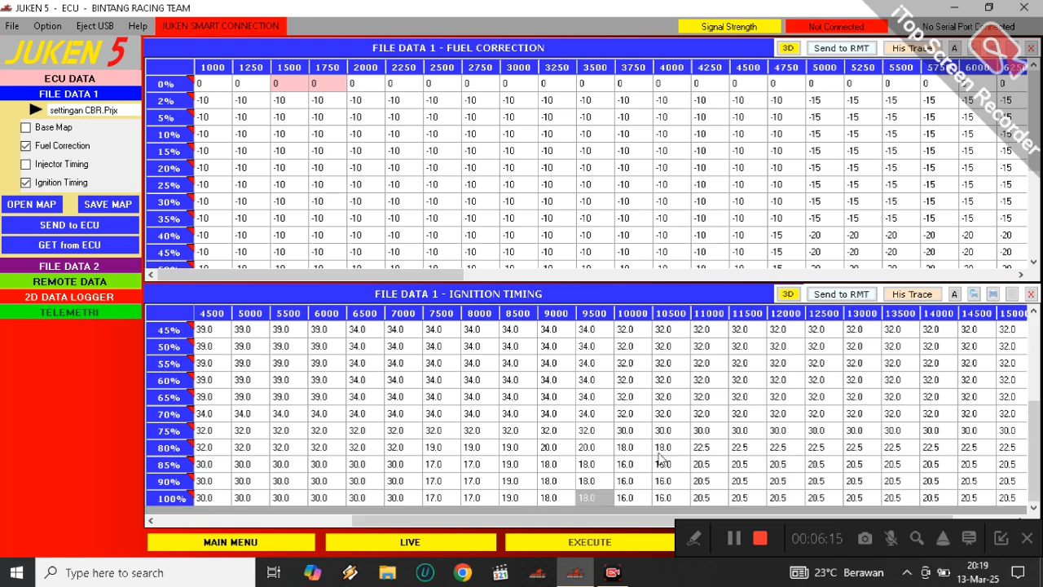
{"action": "left_click", "coordinate": [513, 464]}
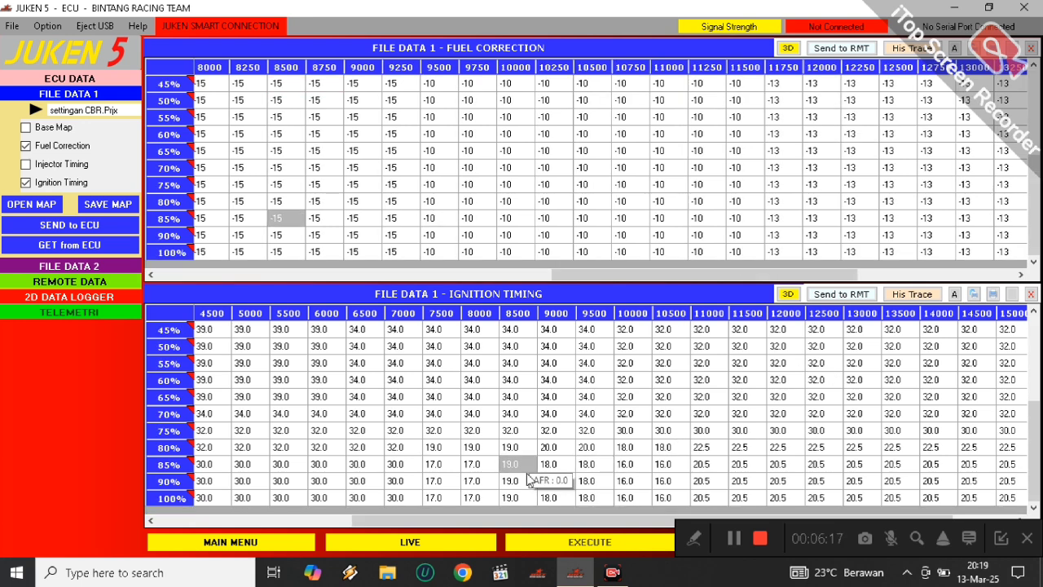
{"action": "mouse_move", "coordinate": [276, 209]}
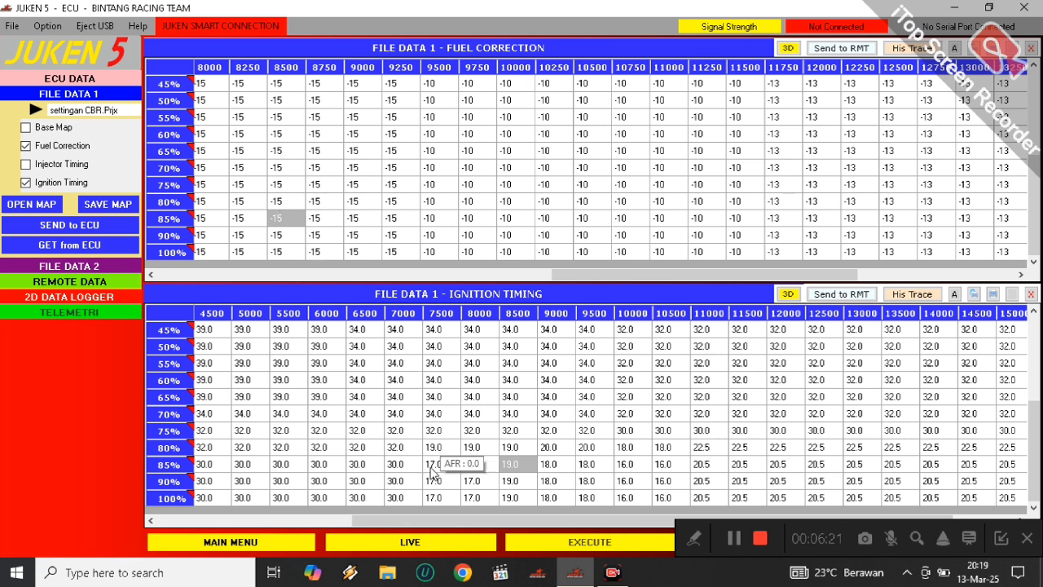
{"action": "left_click_drag", "start_coordinate": [434, 471], "coordinate": [495, 499]}
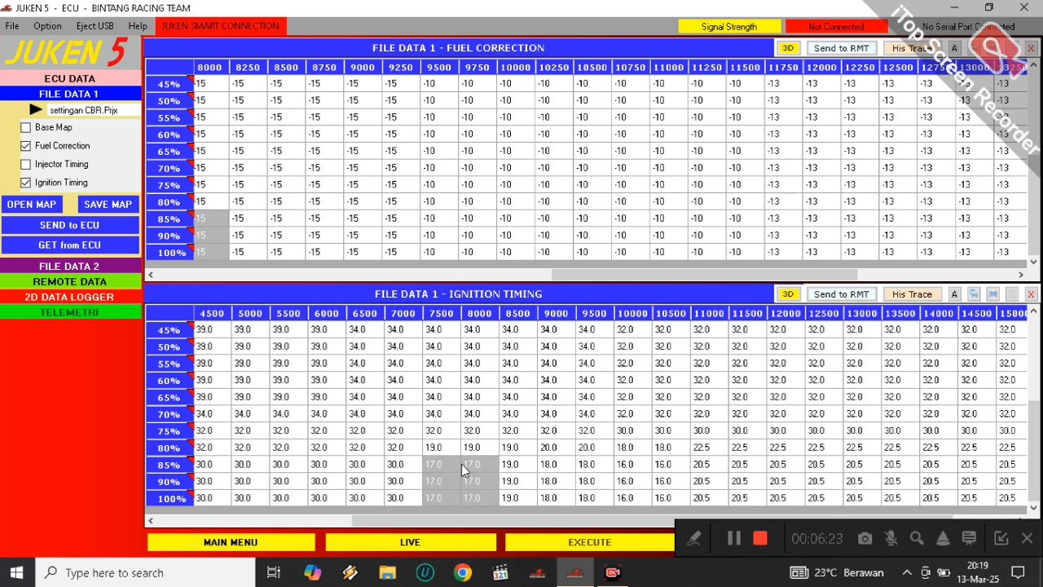
{"action": "left_click_drag", "start_coordinate": [447, 464], "coordinate": [661, 500]}
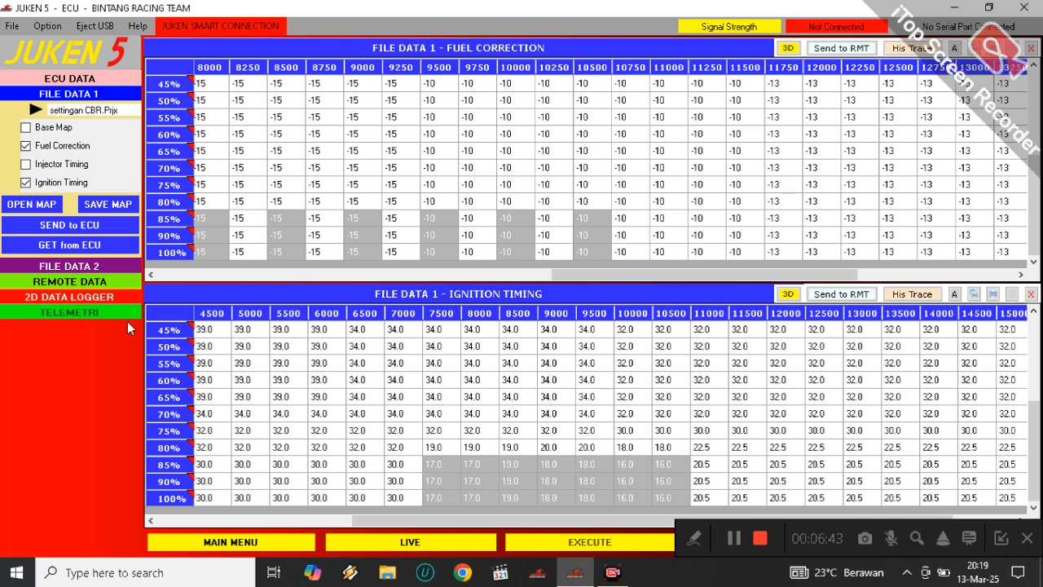
- Open the File 1 ignition timing curve editor from the throttle rows and plot the 0%, 2% and 5% curves
{"action": "scroll", "coordinate": [170, 400], "scroll_direction": "up", "scroll_amount": 1}
{"action": "scroll", "coordinate": [169, 400], "scroll_direction": "up", "scroll_amount": 5}
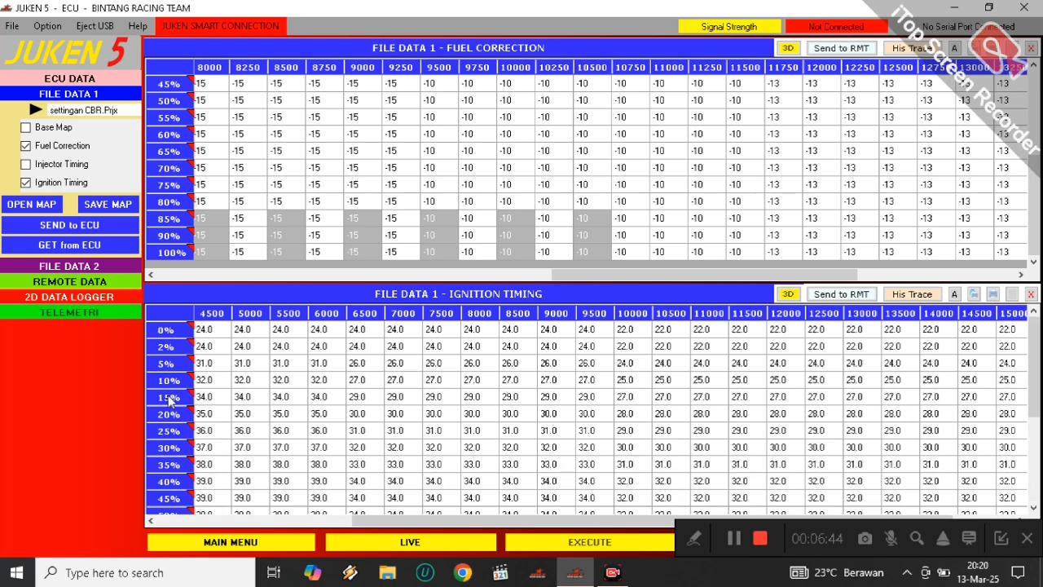
{"action": "left_click", "coordinate": [166, 330]}
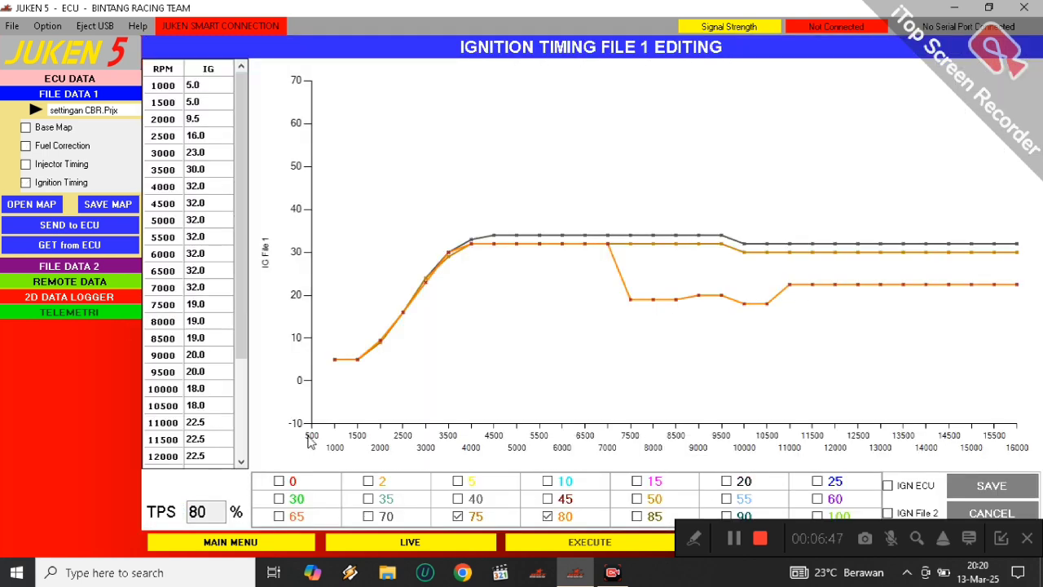
{"action": "left_click", "coordinate": [293, 485]}
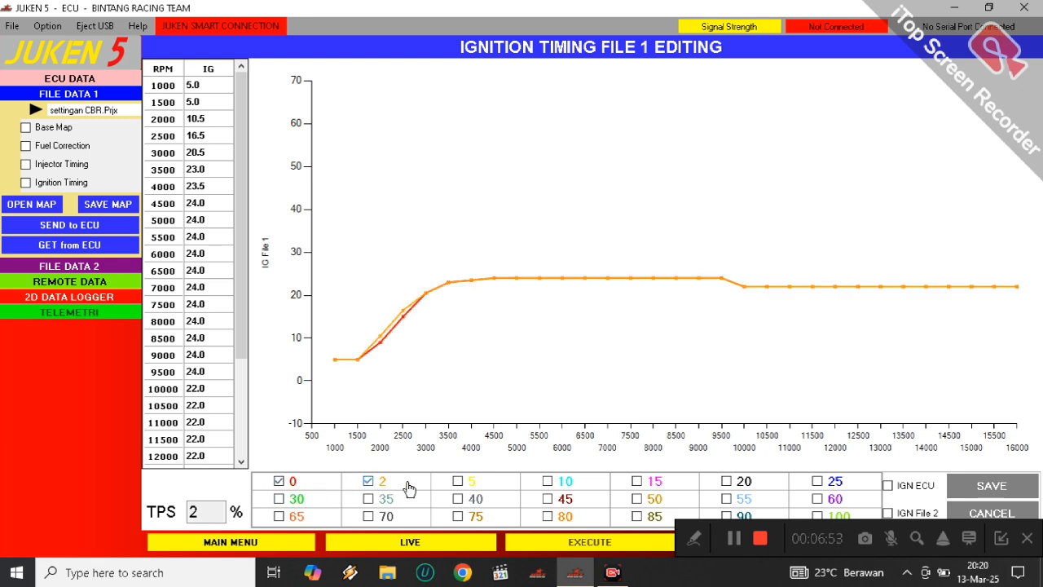
{"action": "left_click", "coordinate": [458, 483]}
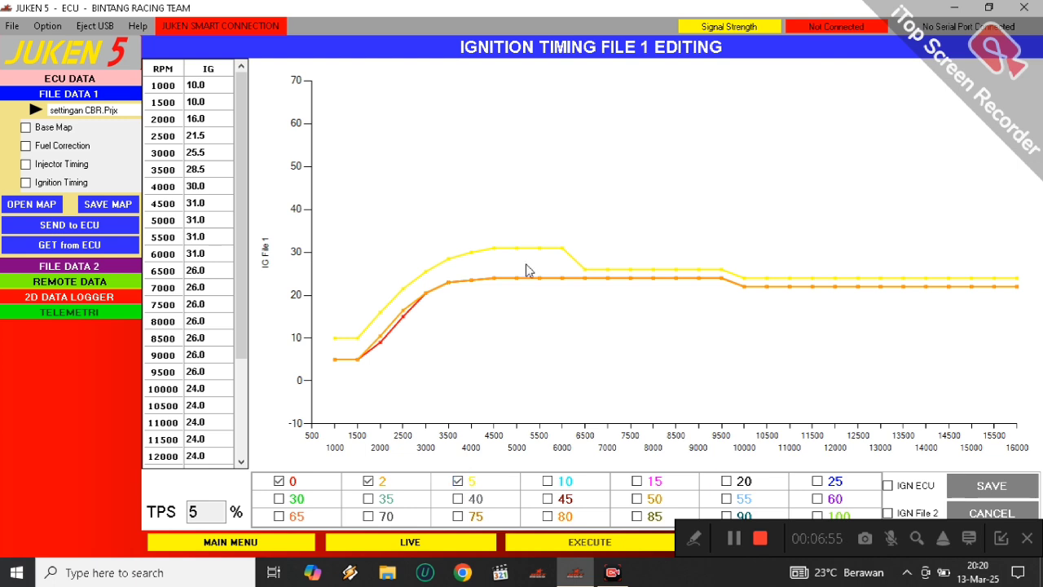
- Add the 10%, 15%, 20% and 25% throttle curves to the ignition timing graph
{"action": "left_click", "coordinate": [549, 481]}
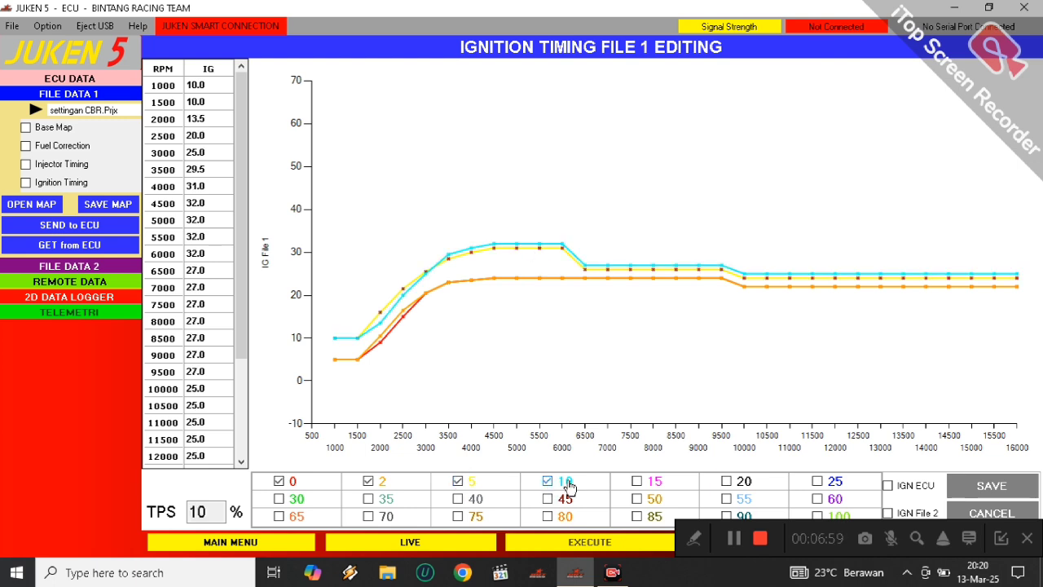
{"action": "left_click", "coordinate": [637, 482]}
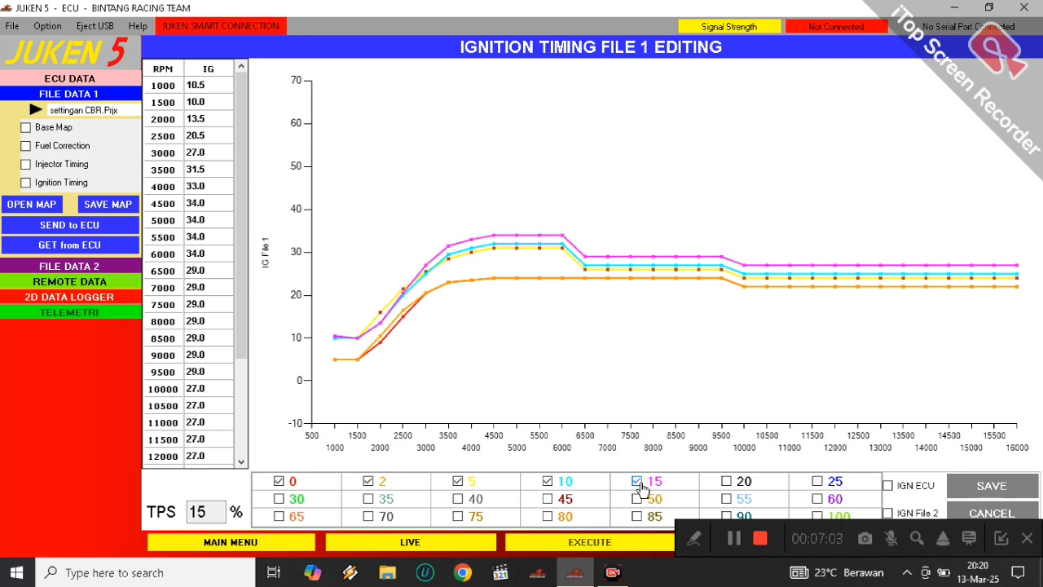
{"action": "left_click", "coordinate": [728, 482]}
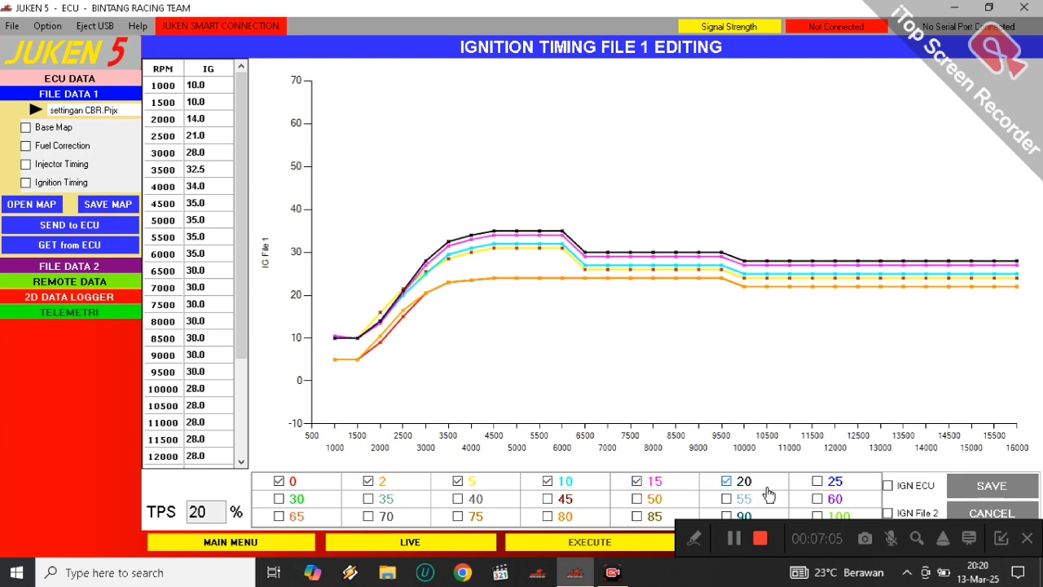
{"action": "left_click", "coordinate": [818, 482]}
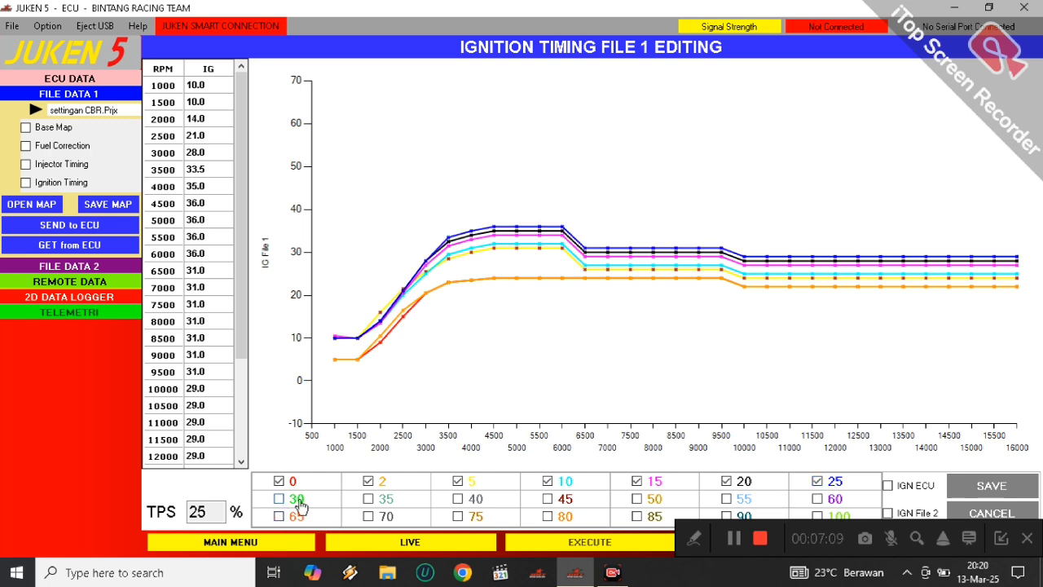
- Plot the 30%, 35%, 40% and 45% throttle ignition curves and hide the 10% curve
{"action": "left_click", "coordinate": [297, 503]}
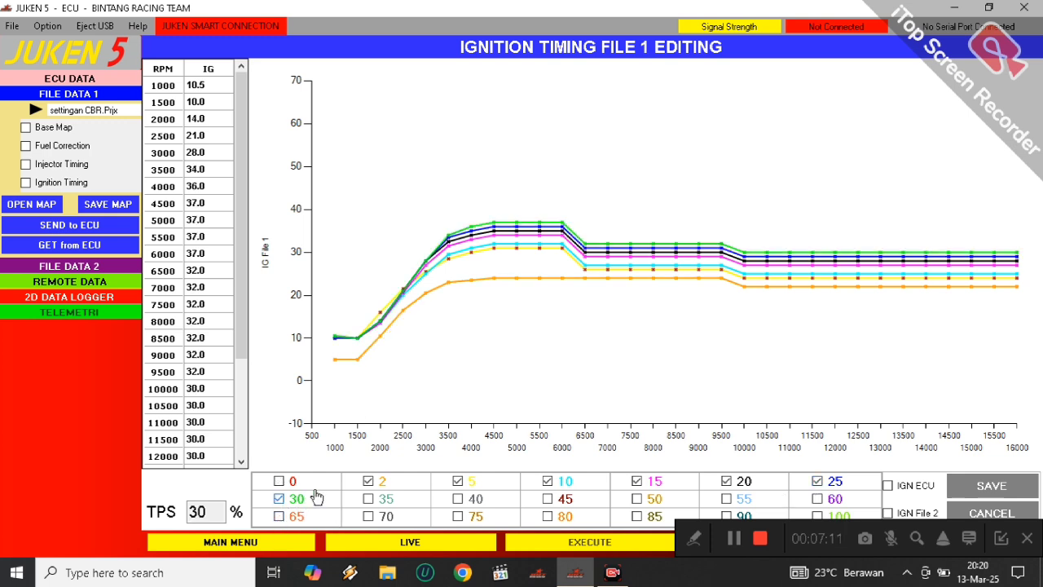
{"action": "left_click", "coordinate": [390, 502]}
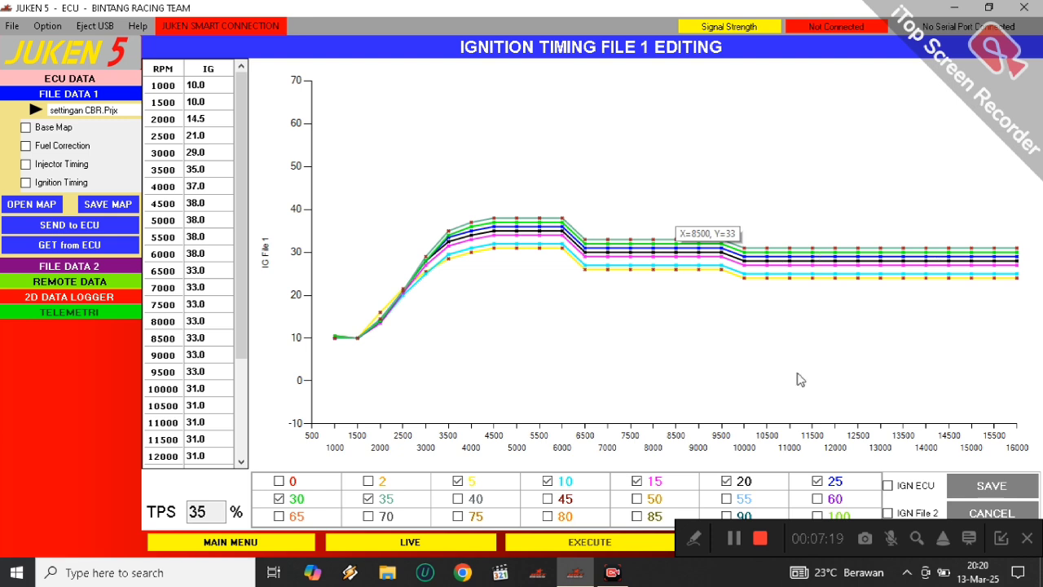
{"action": "left_click", "coordinate": [469, 499]}
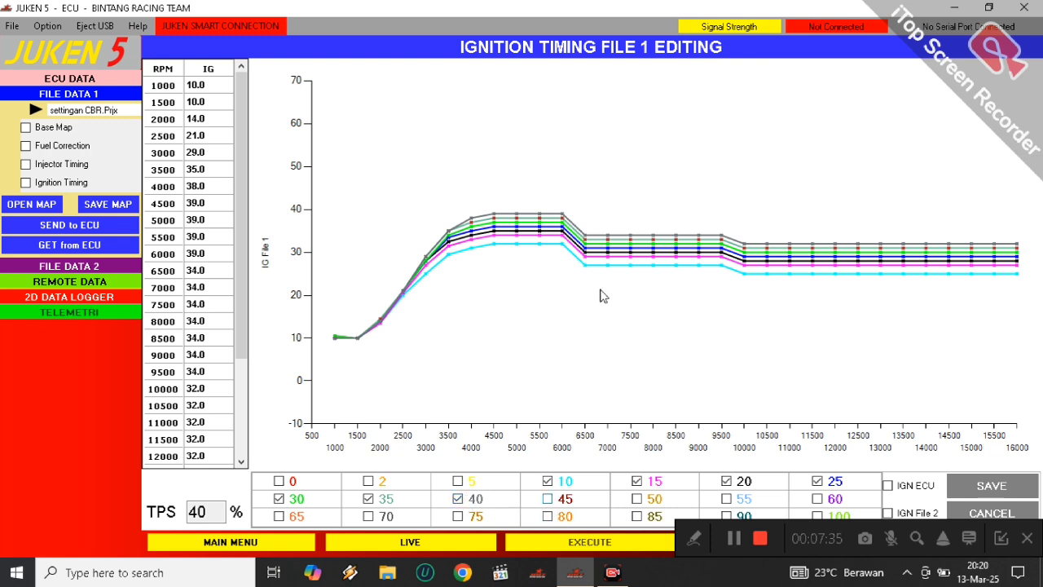
{"action": "left_click", "coordinate": [547, 481]}
{"action": "left_click", "coordinate": [546, 499]}
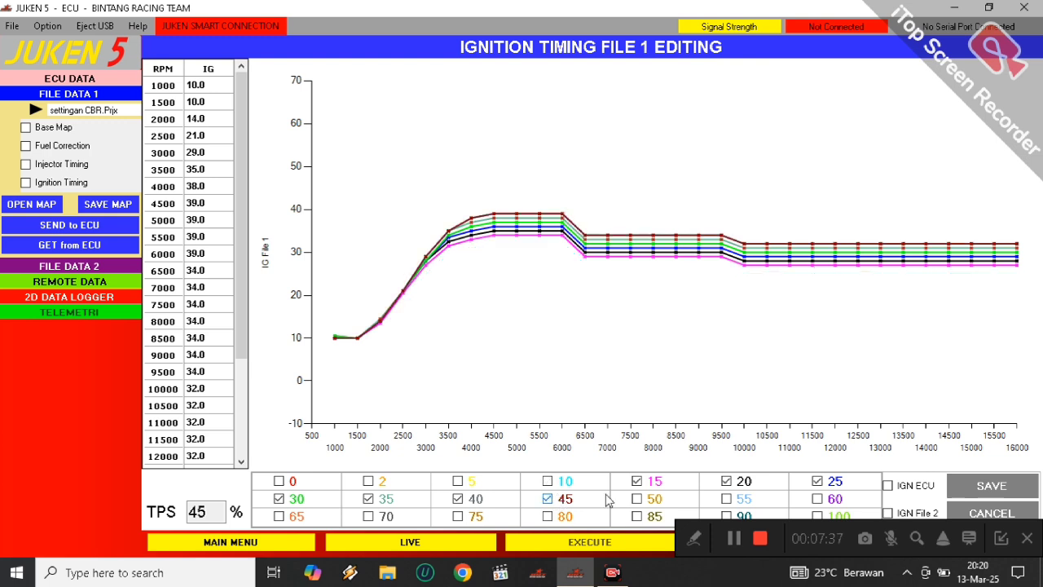
- Plot the 50%, 55% and 60% throttle ignition curves and hide the 15%, 20% and 25% curves
{"action": "left_click", "coordinate": [636, 498]}
{"action": "left_click", "coordinate": [636, 481]}
{"action": "left_click", "coordinate": [726, 498]}
{"action": "left_click", "coordinate": [817, 499]}
{"action": "left_click", "coordinate": [817, 481]}
{"action": "left_click", "coordinate": [726, 481]}
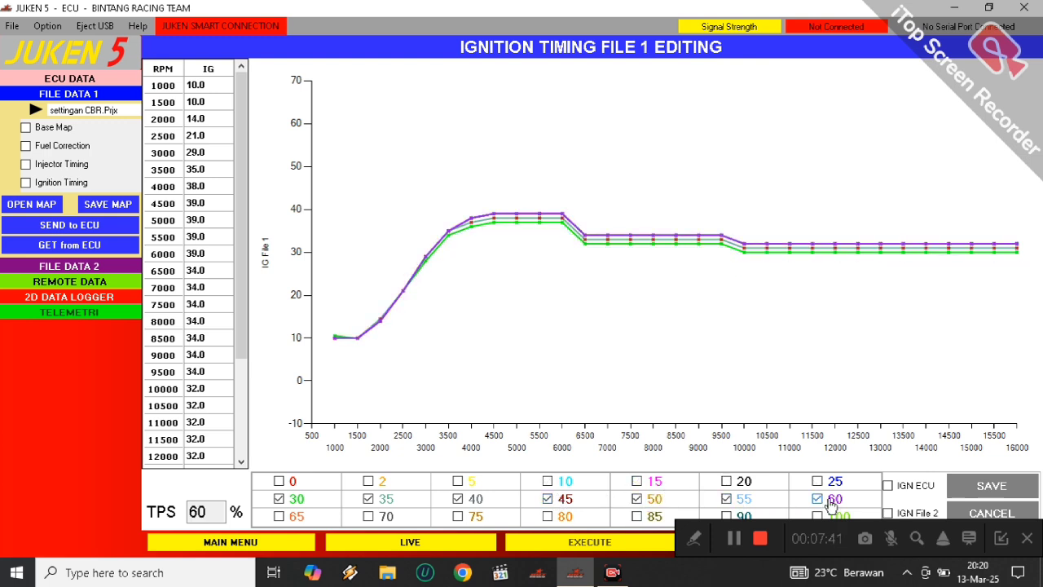
- Replace the 30%, 35% and 40% throttle curves on the graph with the 65%, 70% and 75% curves
{"action": "left_click", "coordinate": [279, 499]}
{"action": "left_click", "coordinate": [279, 515]}
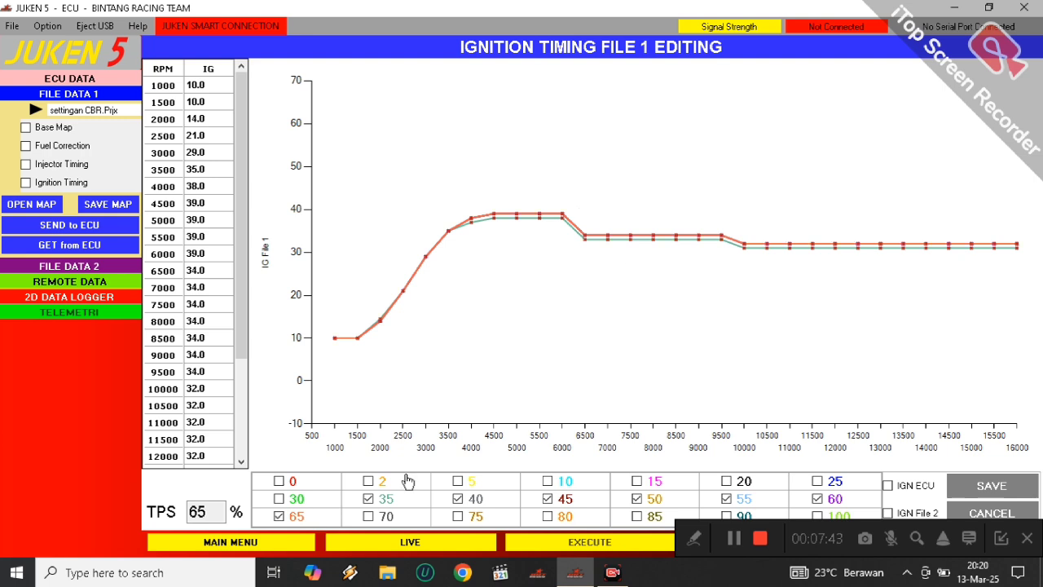
{"action": "left_click", "coordinate": [368, 516]}
{"action": "left_click", "coordinate": [368, 499]}
{"action": "left_click", "coordinate": [458, 516]}
{"action": "left_click", "coordinate": [458, 499]}
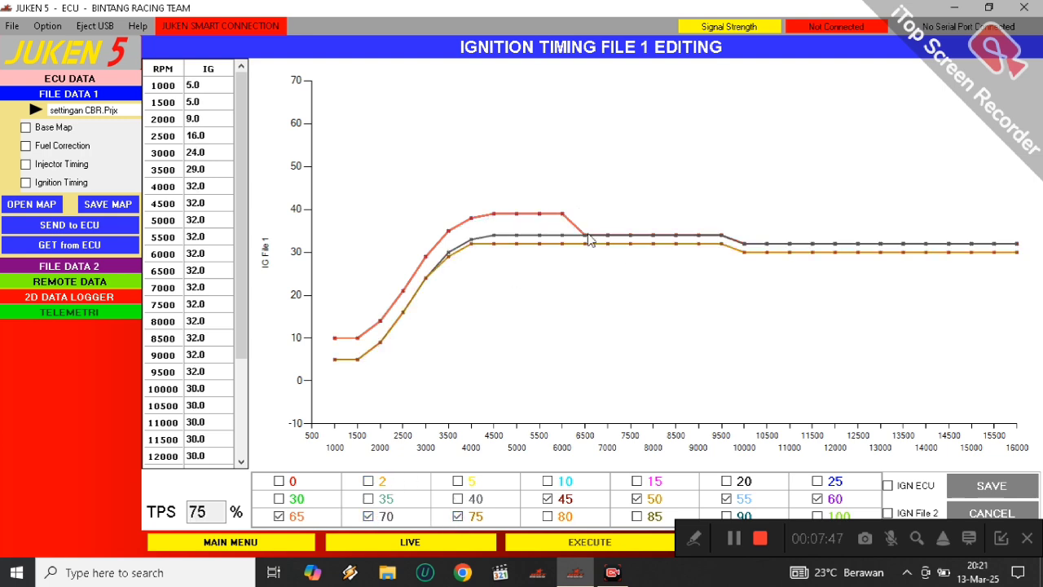
- Toggle the 70% and 75% throttle curves off and on to compare them, and hide the 65% curve
{"action": "left_click", "coordinate": [386, 518]}
{"action": "left_click", "coordinate": [386, 519]}
{"action": "left_click", "coordinate": [458, 518]}
{"action": "left_click", "coordinate": [458, 516]}
{"action": "left_click", "coordinate": [279, 515]}
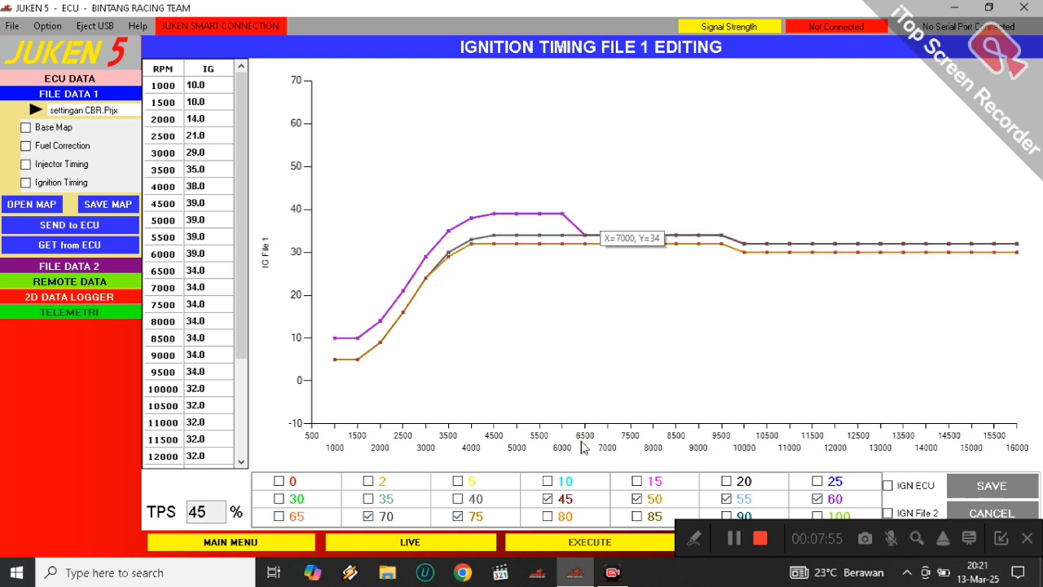
- Add the 80%, 85% and 90% throttle curves in place of 45% and 50%, toggling the 70% curve for comparison
{"action": "left_click", "coordinate": [564, 519]}
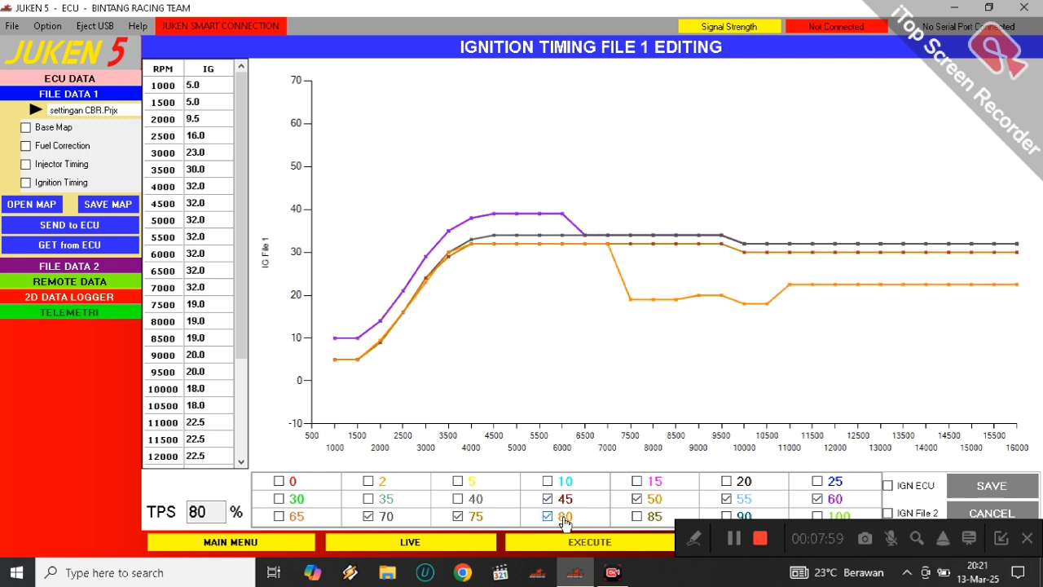
{"action": "left_click", "coordinate": [647, 518]}
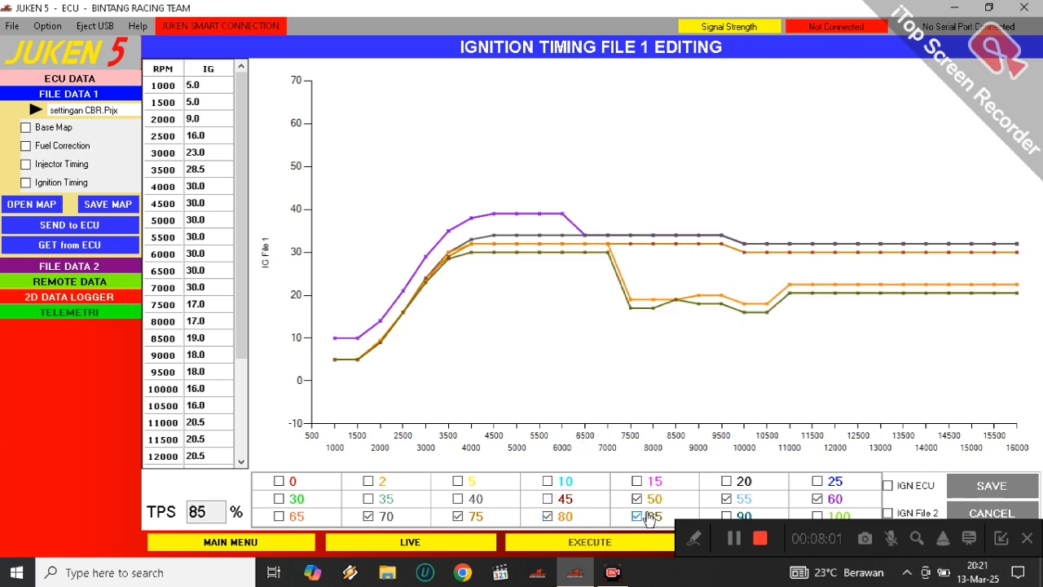
{"action": "left_click", "coordinate": [729, 516]}
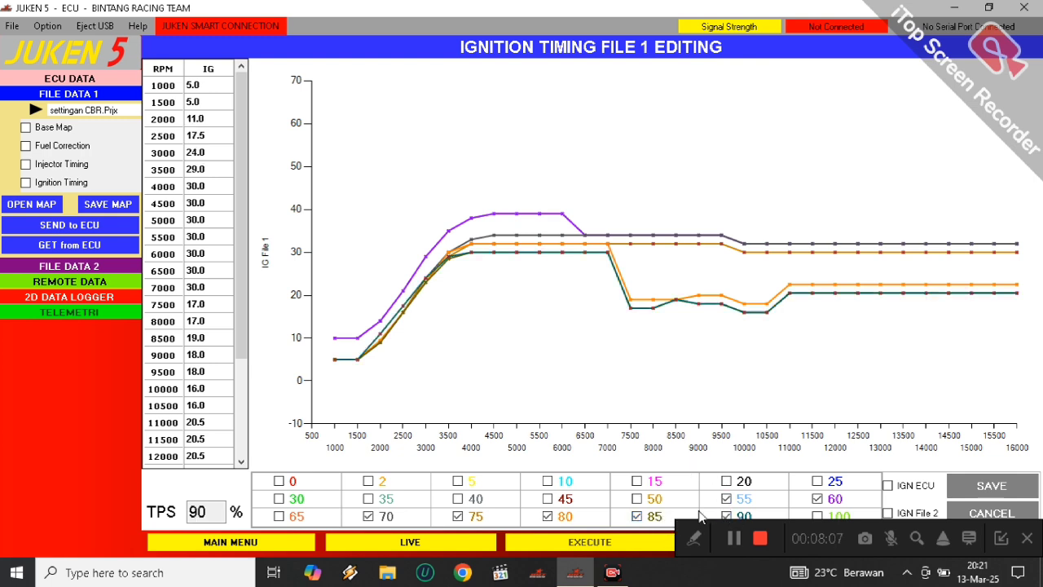
{"action": "left_click", "coordinate": [369, 515]}
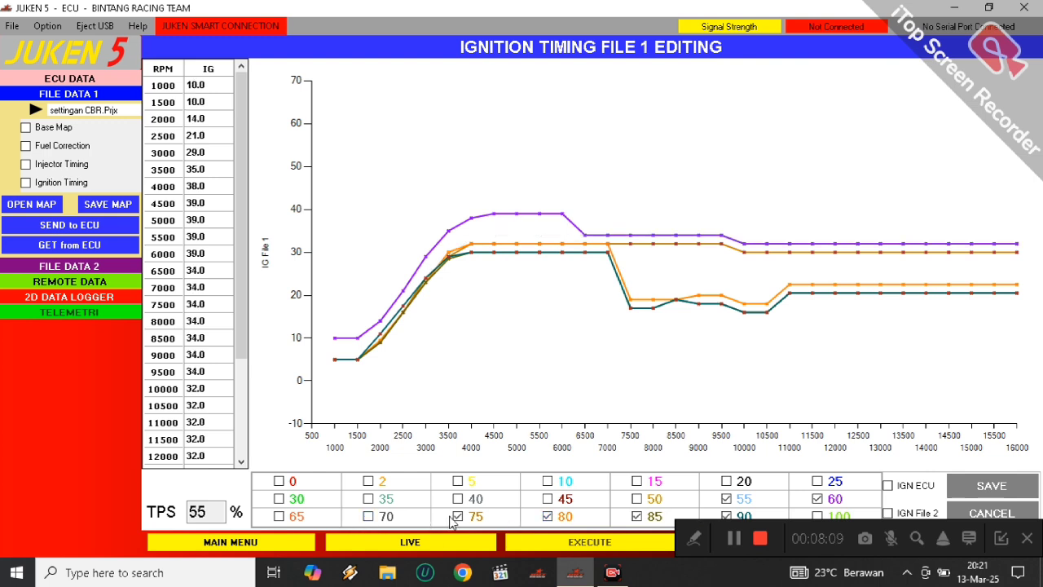
{"action": "left_click", "coordinate": [392, 520]}
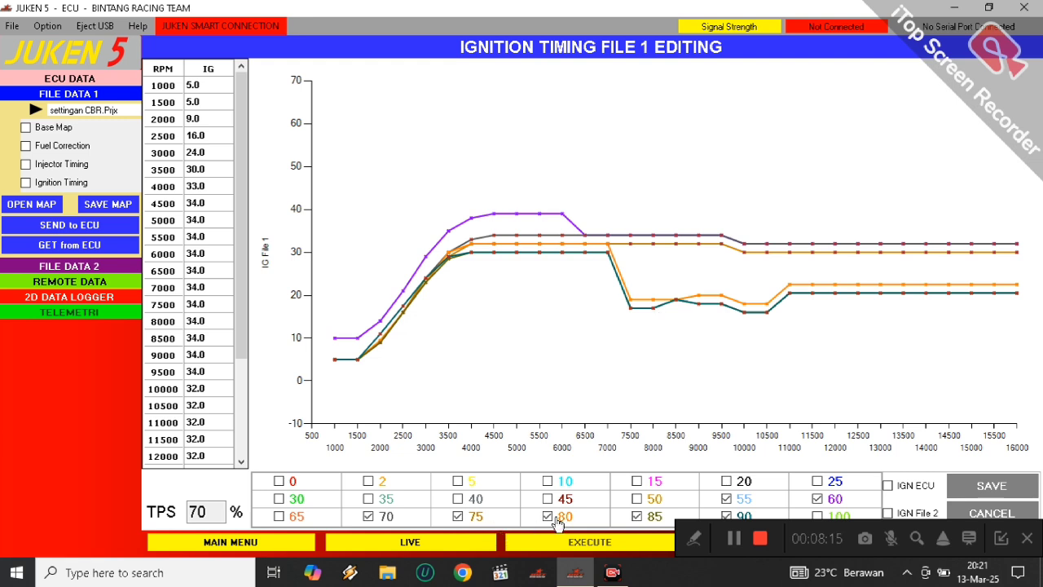
- Plot the 100% throttle curve and hide all others except 70% to compare the two ignition curves
{"action": "left_click", "coordinate": [817, 515]}
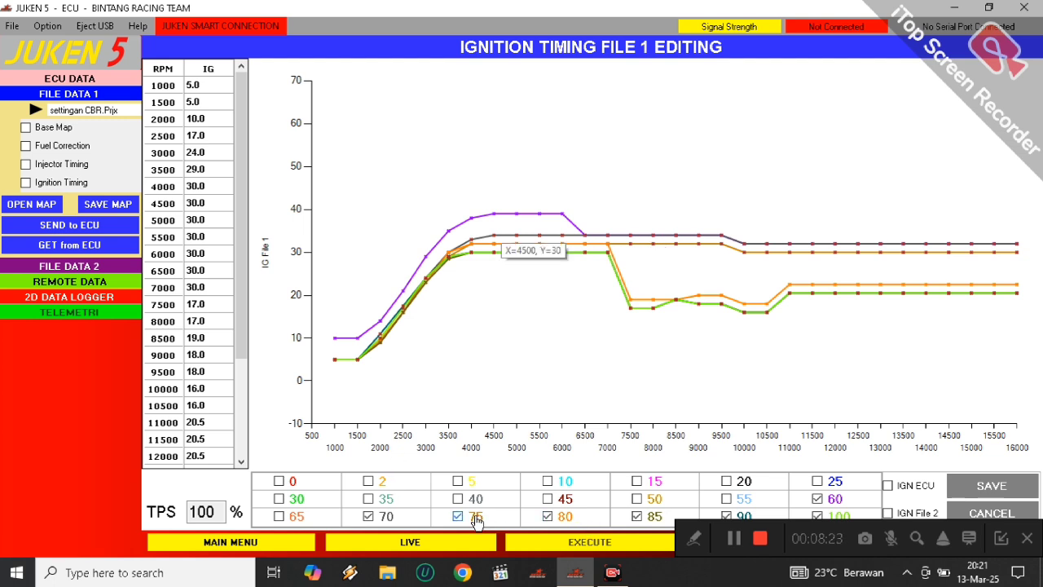
{"action": "left_click", "coordinate": [724, 515]}
{"action": "left_click", "coordinate": [636, 515]}
{"action": "left_click", "coordinate": [546, 516]}
{"action": "left_click", "coordinate": [457, 516]}
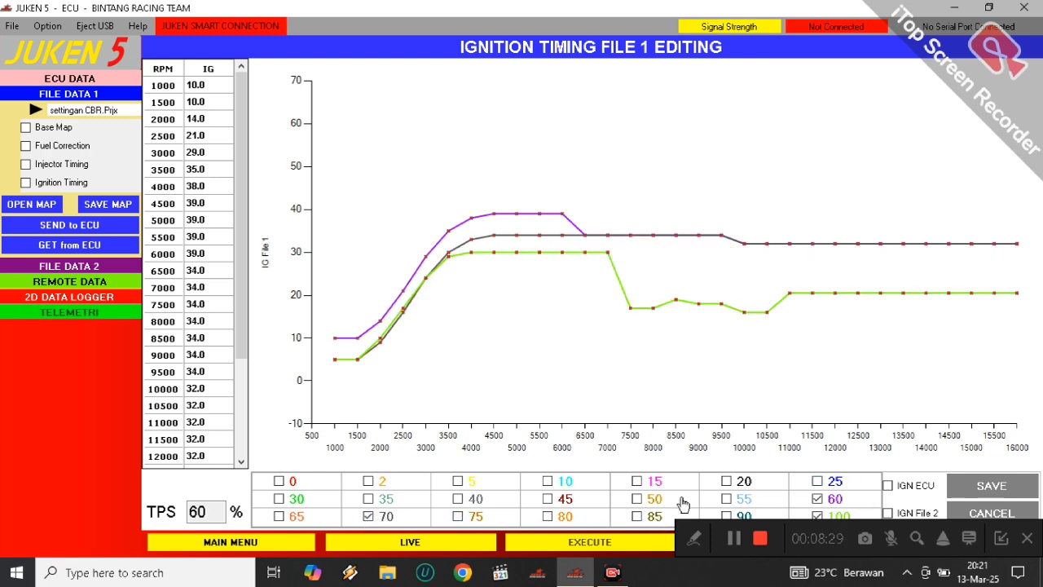
{"action": "left_click", "coordinate": [817, 499]}
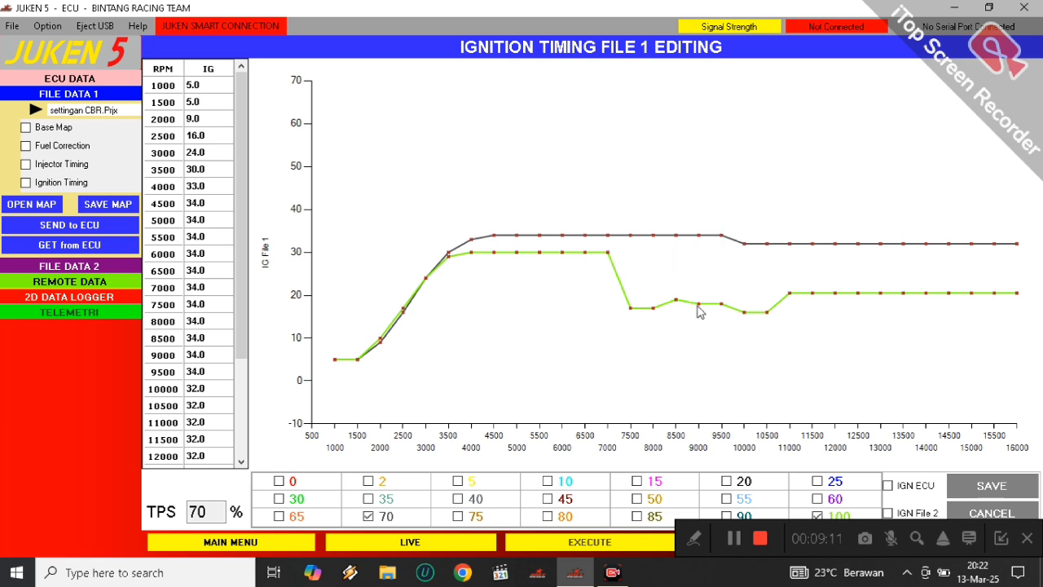
{"action": "mouse_move", "coordinate": [652, 243]}
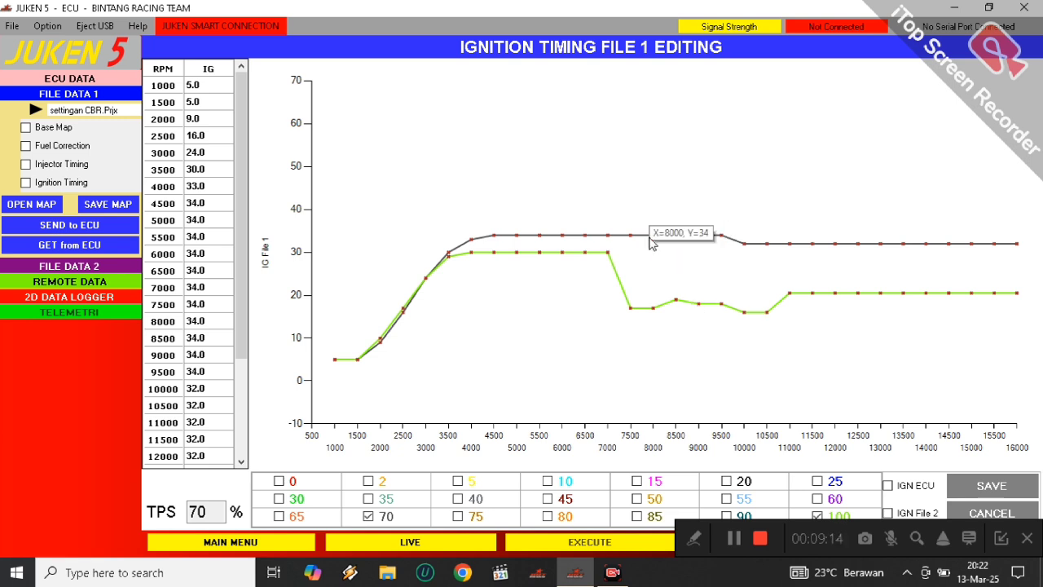
- Plot the 5% throttle curve and hide the 100% curve to compare 5% with 70% ignition timing
{"action": "left_click", "coordinate": [458, 482]}
{"action": "left_click", "coordinate": [458, 481]}
{"action": "left_click", "coordinate": [458, 482]}
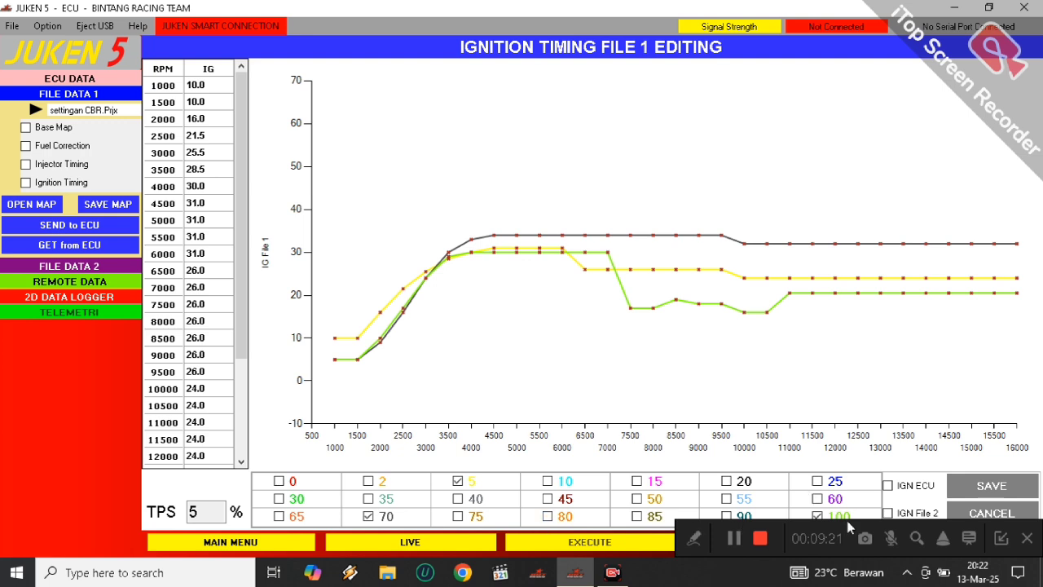
{"action": "left_click", "coordinate": [818, 518]}
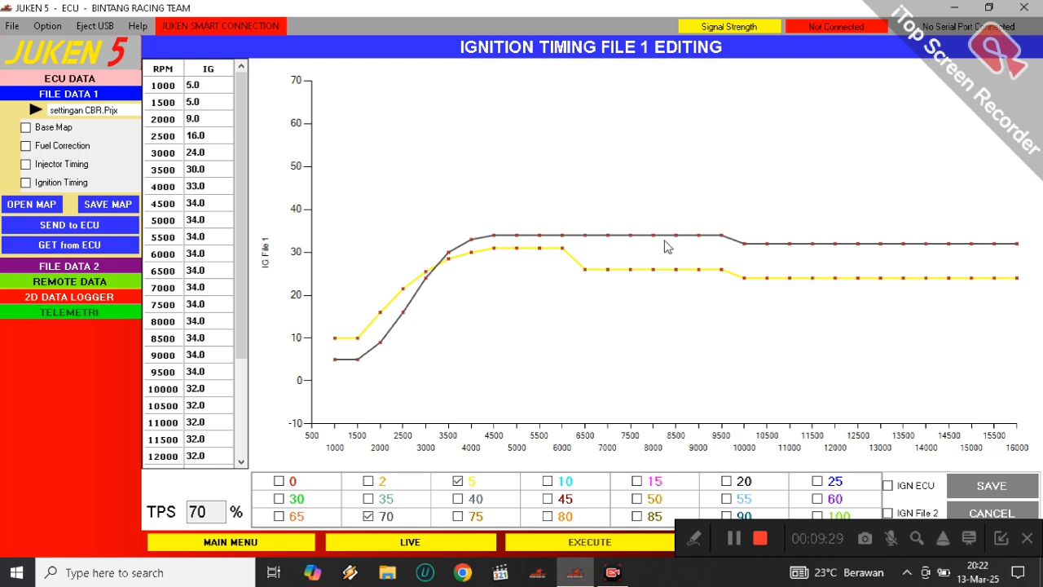
{"action": "mouse_move", "coordinate": [671, 242]}
- Show the Fuel Correction and Ignition Timing tables together and bring their 45–100% throttle rows at higher rpm into view
{"action": "left_click", "coordinate": [74, 147]}
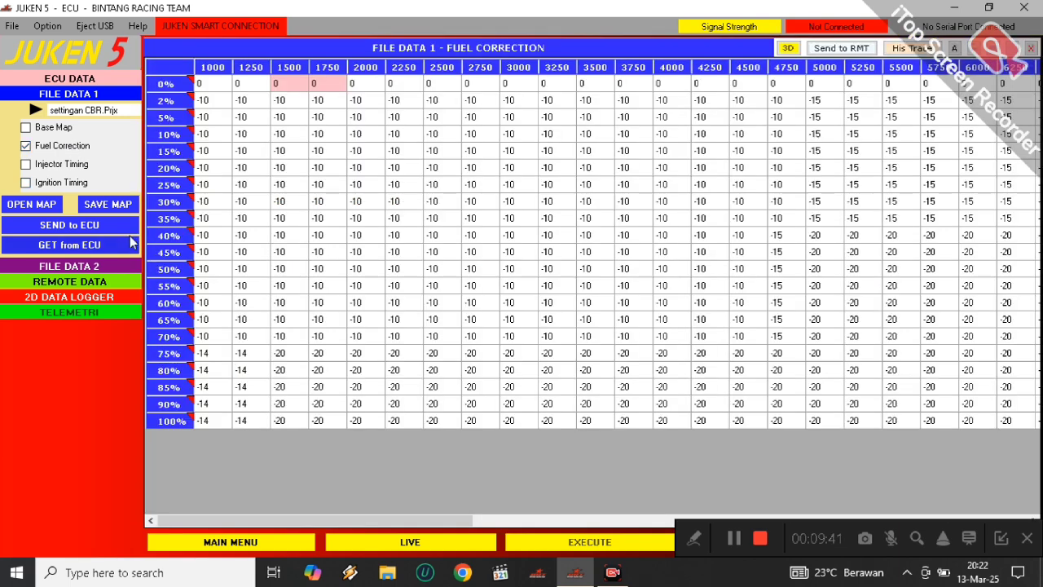
{"action": "left_click", "coordinate": [59, 184]}
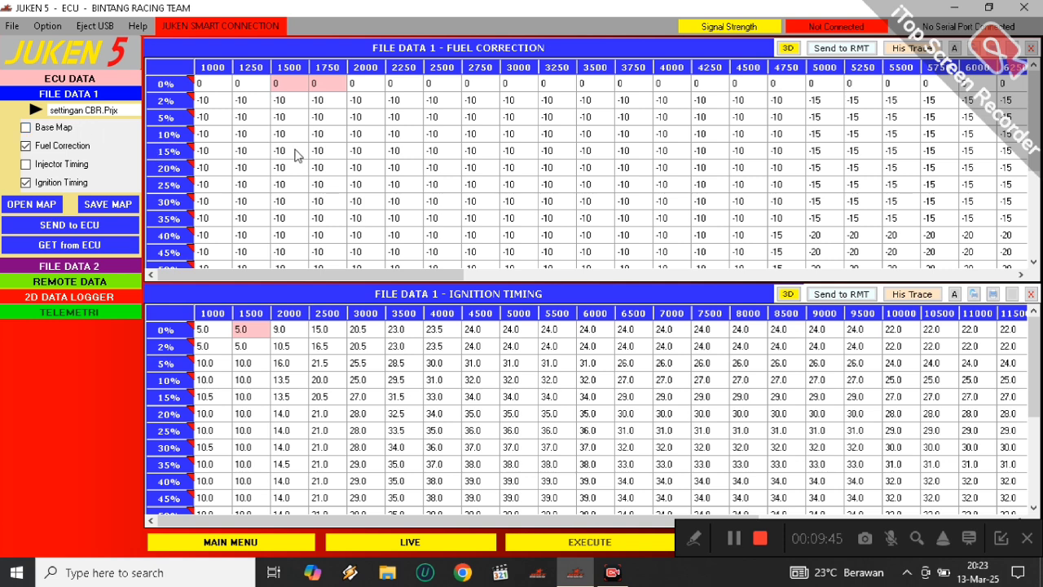
{"action": "left_click", "coordinate": [560, 198]}
{"action": "scroll", "coordinate": [668, 192], "scroll_direction": "down", "scroll_amount": 1}
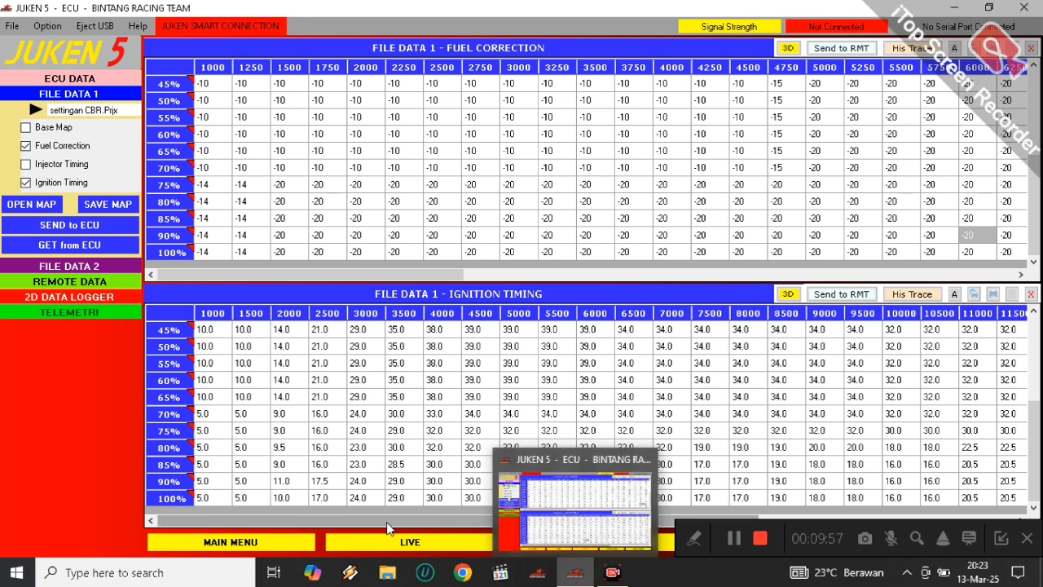
{"action": "left_click_drag", "start_coordinate": [402, 522], "coordinate": [544, 522]}
{"action": "left_click", "coordinate": [520, 500]}
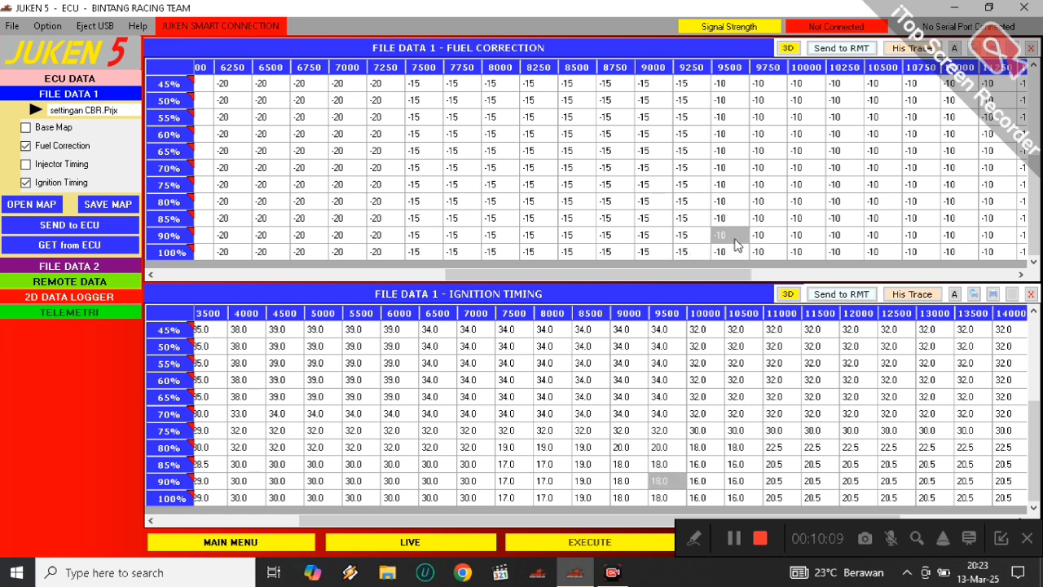
- Compare fuel correction with ignition timing at 7000 and 8000 rpm, selecting the 80–100% throttle timing cells from 7500 to 9000 rpm
{"action": "left_click", "coordinate": [343, 205]}
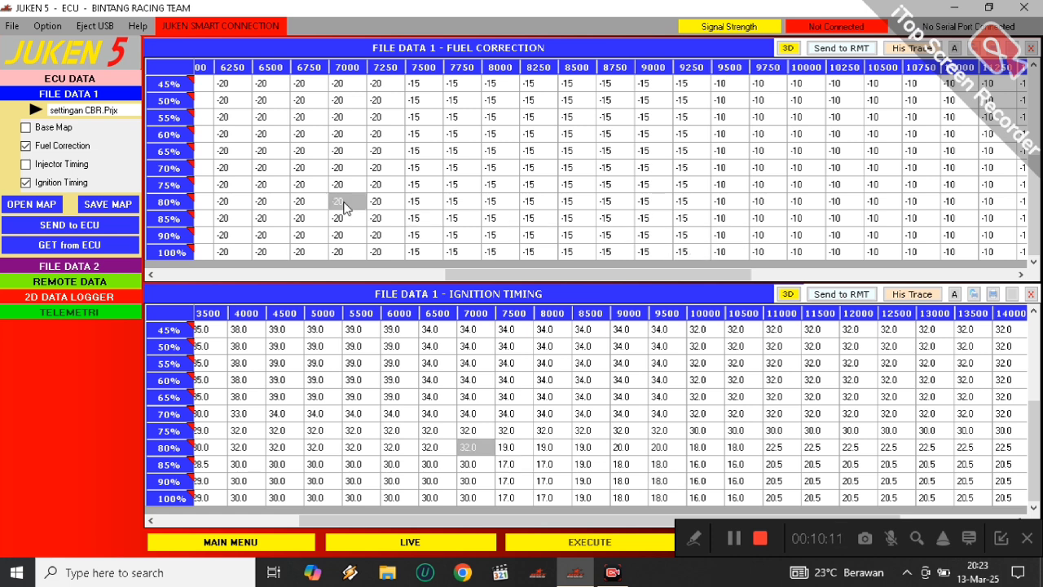
{"action": "left_click", "coordinate": [498, 234]}
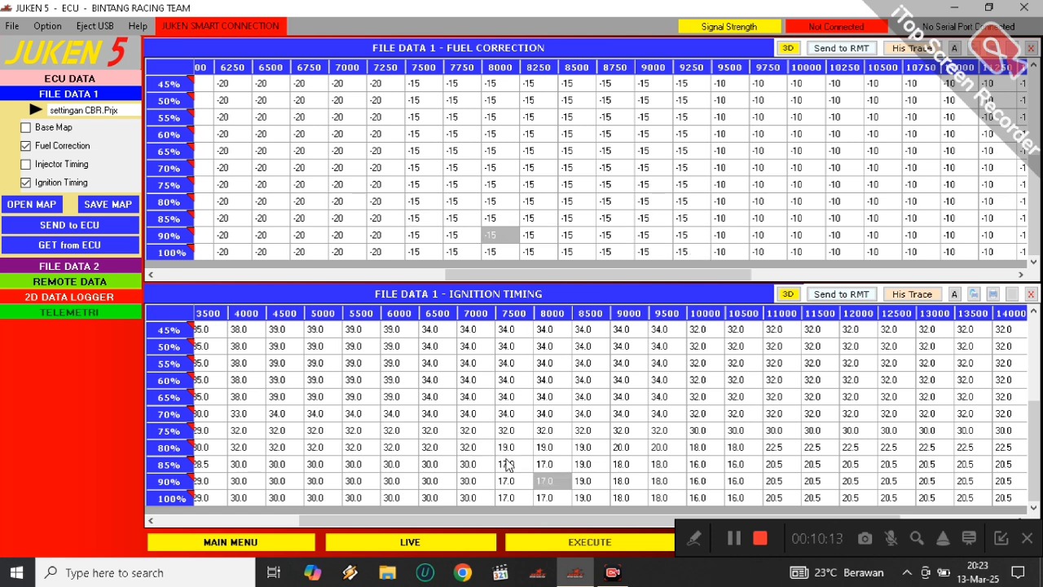
{"action": "left_click_drag", "start_coordinate": [513, 450], "coordinate": [621, 498]}
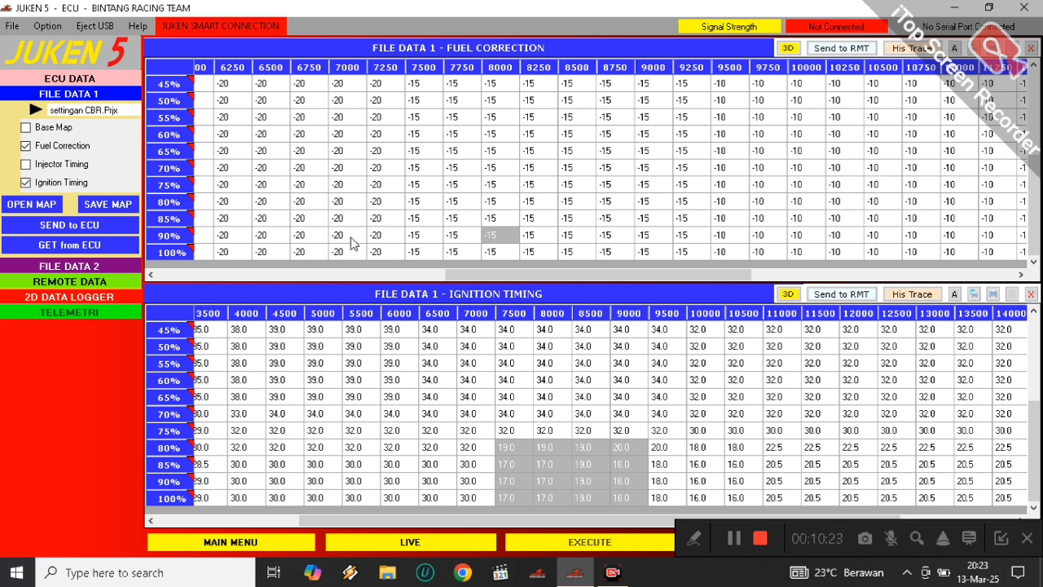
- Show the Injector Timing table with the other two and inspect its 15% throttle cell at 4250 rpm and 5% cell at 1750 rpm
{"action": "left_click", "coordinate": [29, 162]}
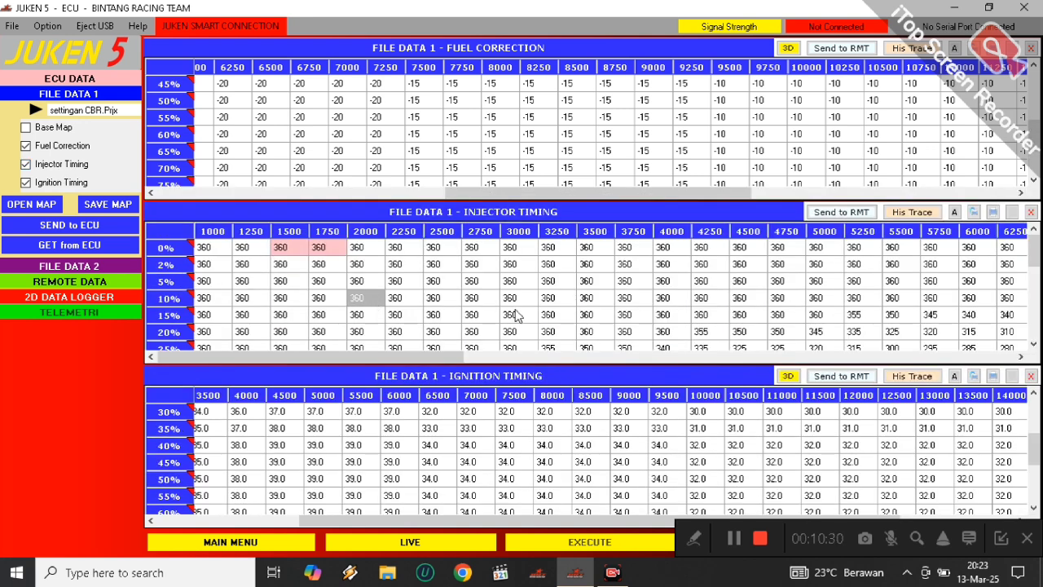
{"action": "left_click", "coordinate": [690, 314]}
{"action": "left_click", "coordinate": [710, 315]}
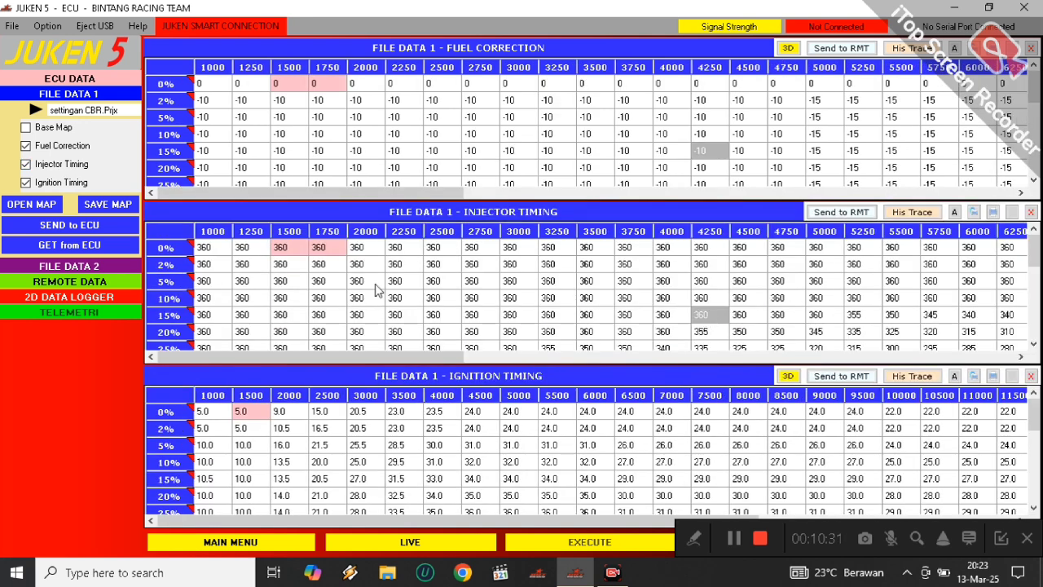
{"action": "left_click", "coordinate": [317, 281]}
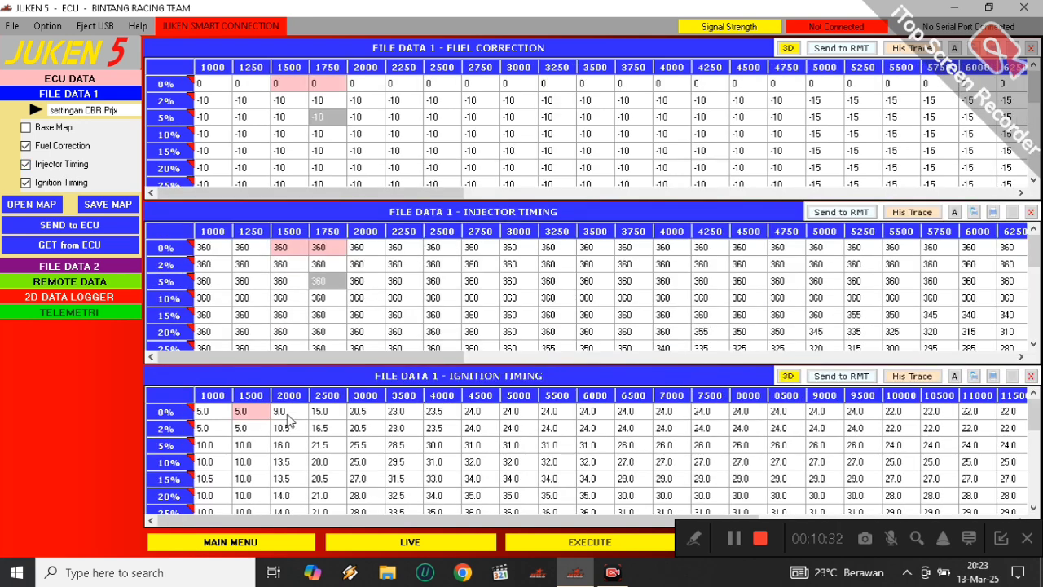
- Open the advance injection analysis and examine the 0% throttle injector timing rows from 1000 to 16000 rpm
{"action": "left_click", "coordinate": [227, 541]}
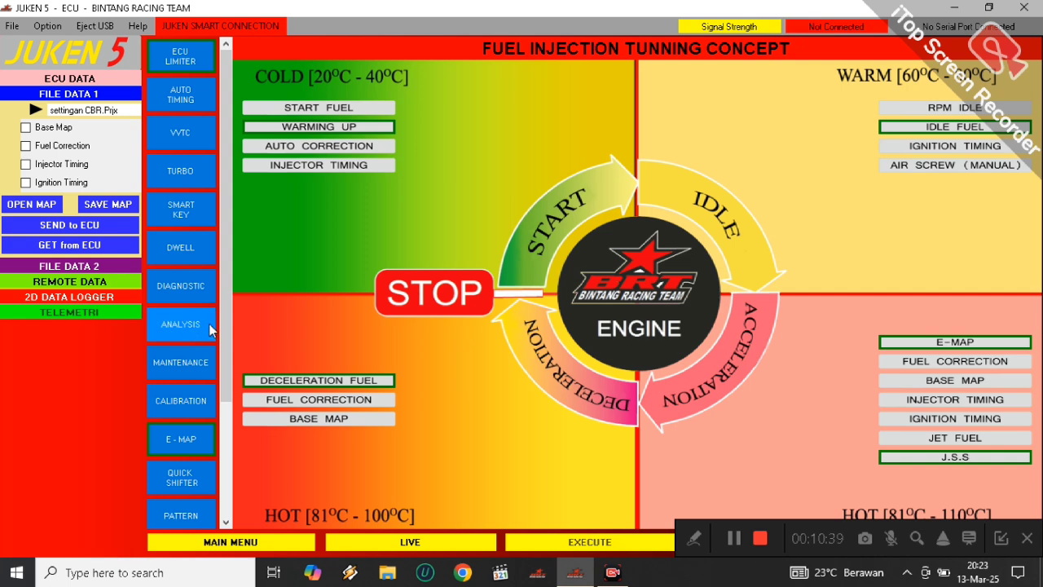
{"action": "left_click", "coordinate": [209, 324]}
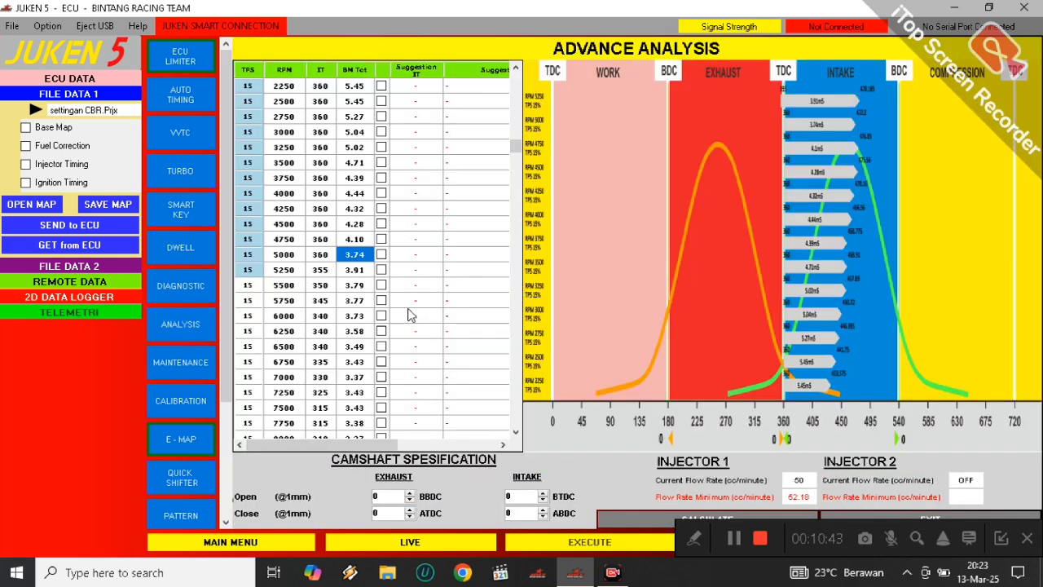
{"action": "scroll", "coordinate": [412, 315], "scroll_direction": "down", "scroll_amount": 10}
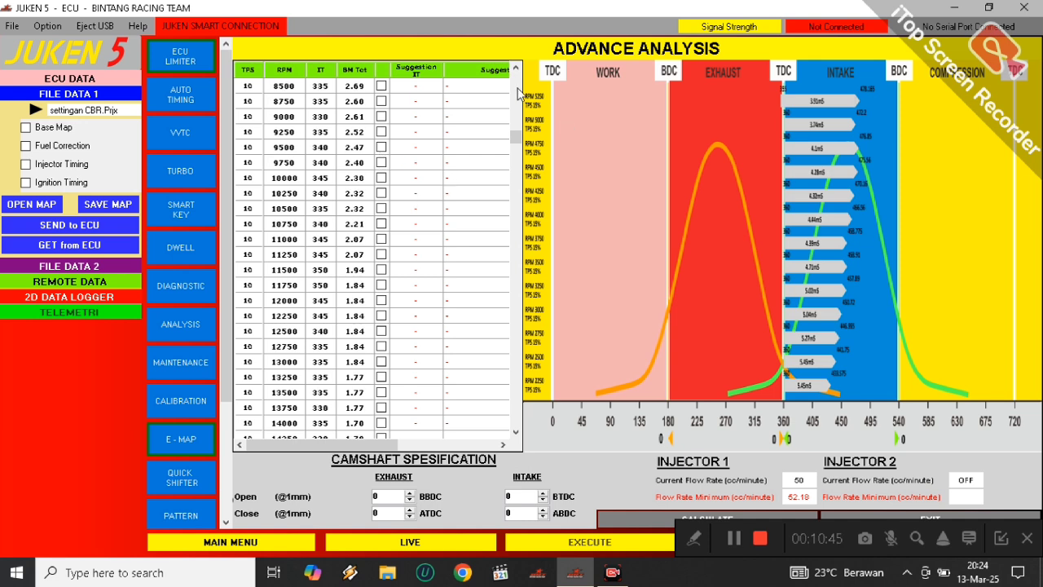
{"action": "left_click_drag", "start_coordinate": [517, 88], "coordinate": [515, 70]}
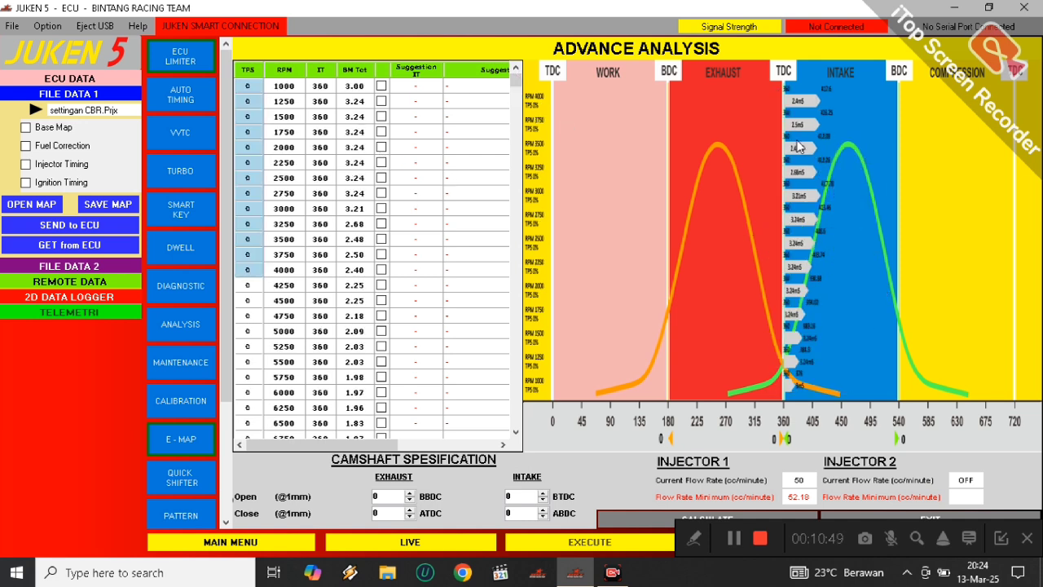
{"action": "scroll", "coordinate": [450, 161], "scroll_direction": "down", "scroll_amount": 5}
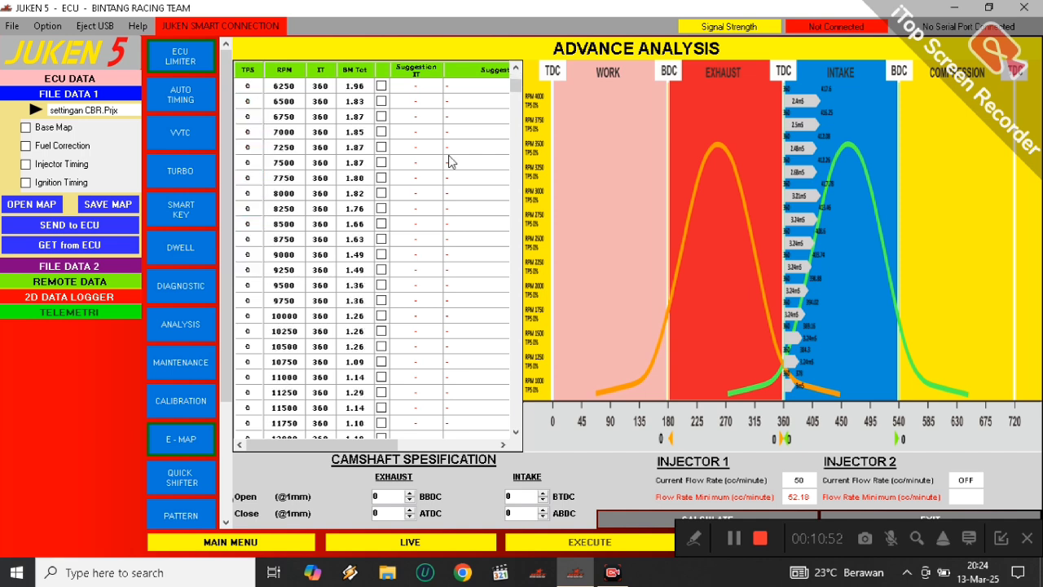
{"action": "scroll", "coordinate": [451, 162], "scroll_direction": "down", "scroll_amount": 4}
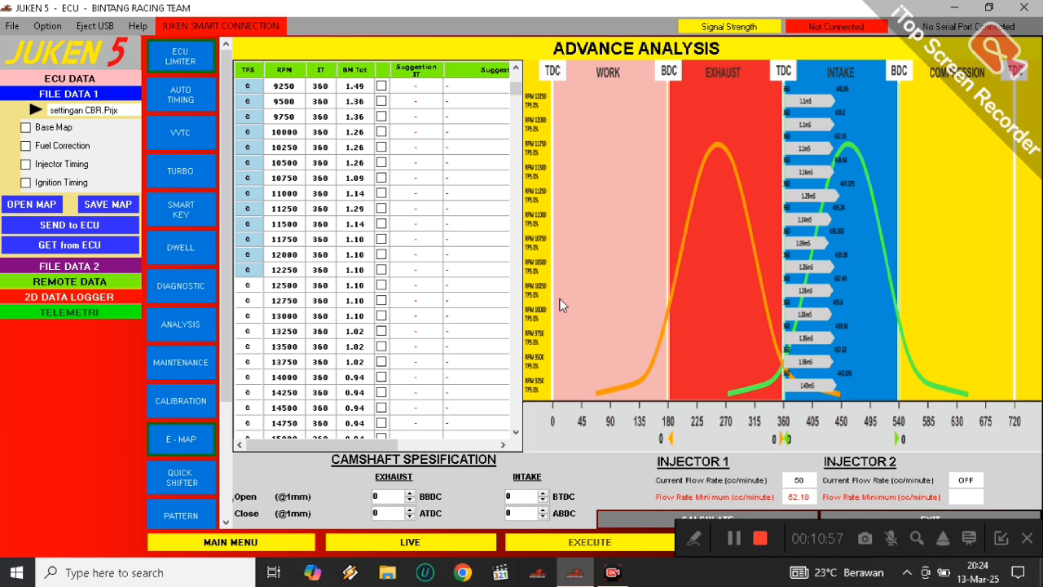
{"action": "scroll", "coordinate": [285, 204], "scroll_direction": "down", "scroll_amount": 5}
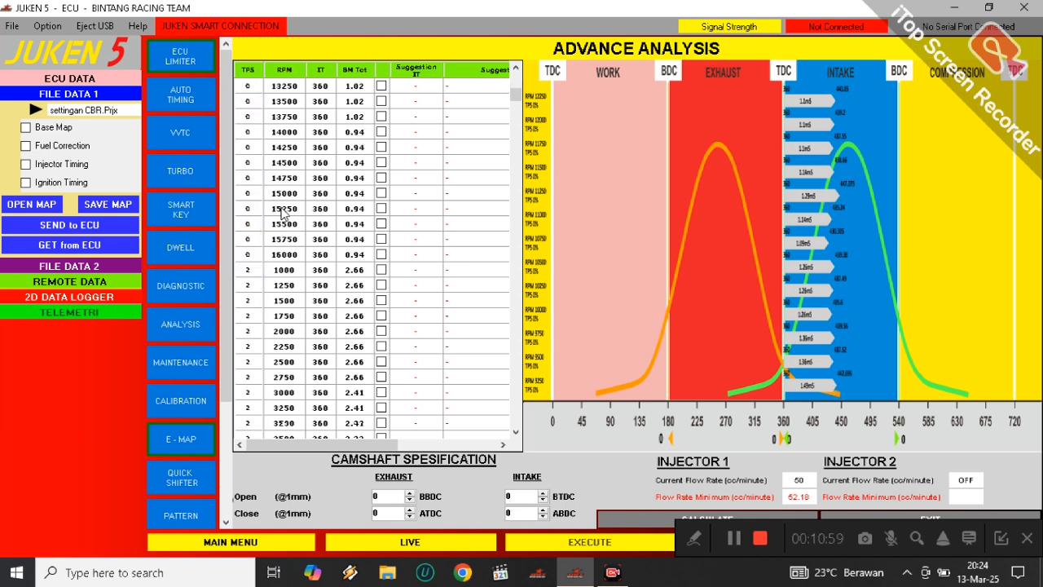
- Examine the injection analysis for the 2% and 5% throttle rows, plotting successive rpm ranges up to 16000 rpm
{"action": "scroll", "coordinate": [281, 211], "scroll_direction": "down", "scroll_amount": 10}
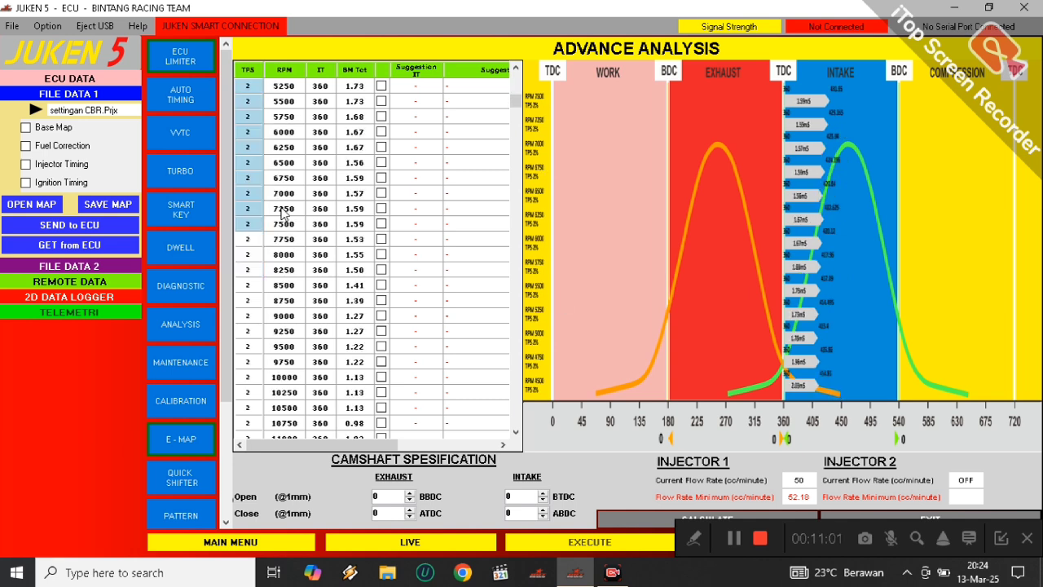
{"action": "scroll", "coordinate": [283, 212], "scroll_direction": "down", "scroll_amount": 3}
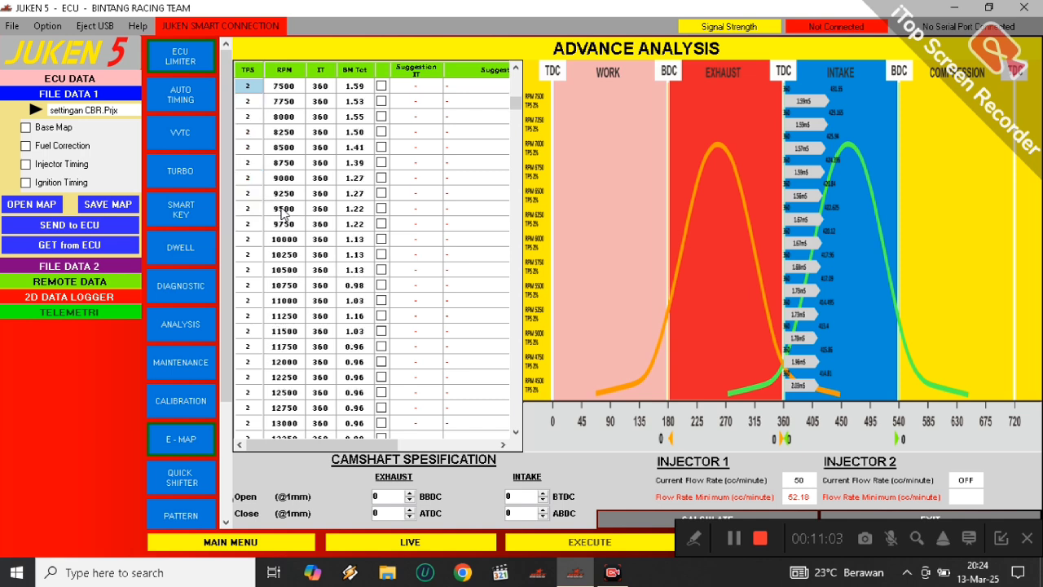
{"action": "scroll", "coordinate": [283, 211], "scroll_direction": "down", "scroll_amount": 4}
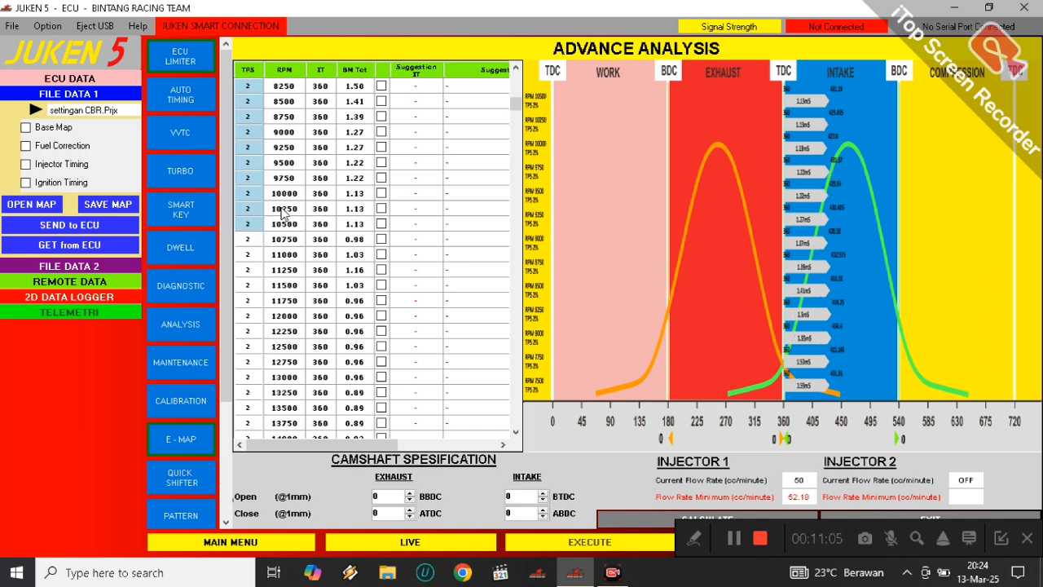
{"action": "scroll", "coordinate": [283, 212], "scroll_direction": "down", "scroll_amount": 8}
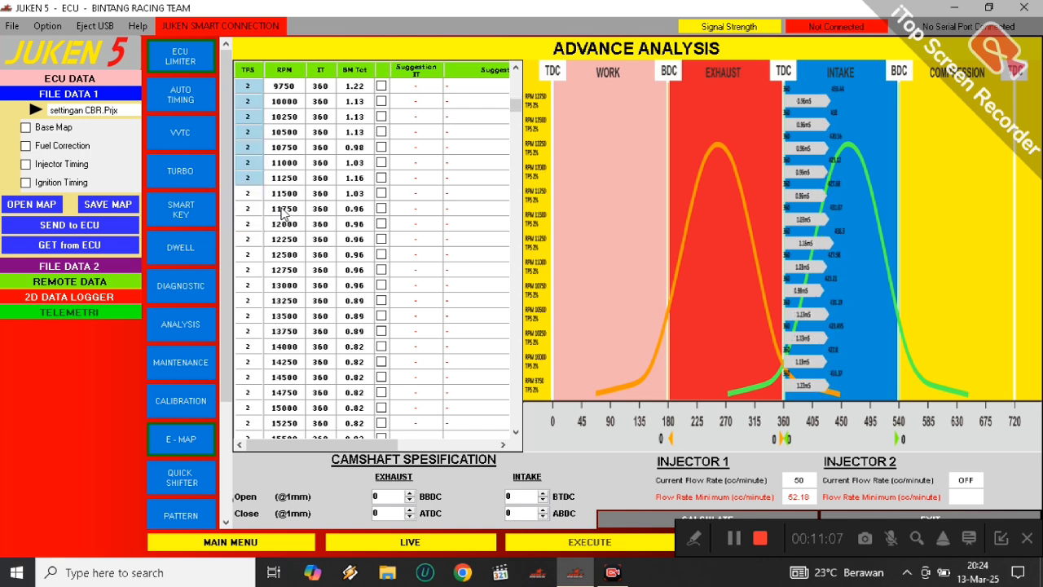
{"action": "scroll", "coordinate": [283, 212], "scroll_direction": "down", "scroll_amount": 3}
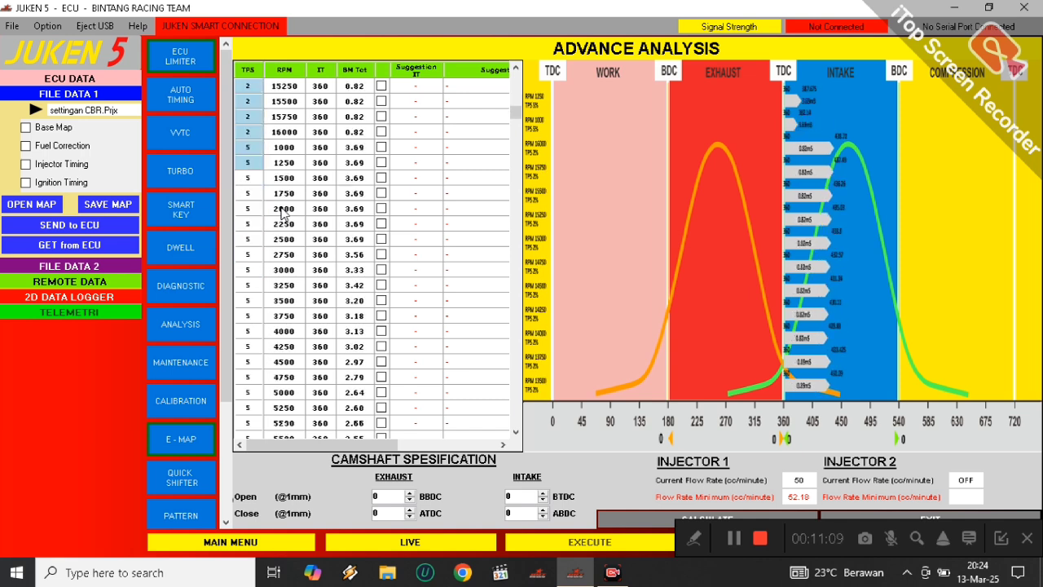
{"action": "scroll", "coordinate": [282, 212], "scroll_direction": "down", "scroll_amount": 4}
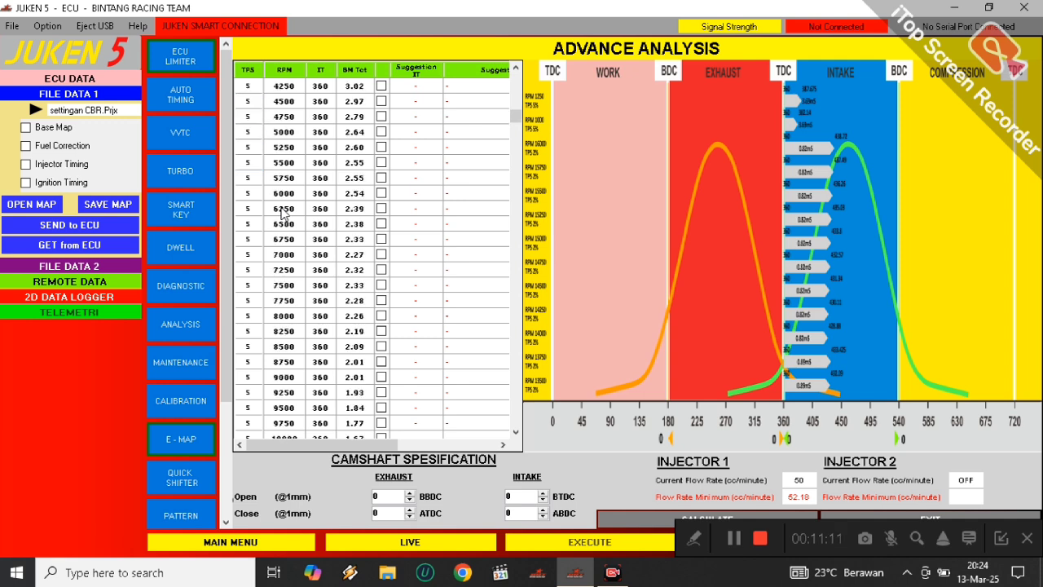
{"action": "scroll", "coordinate": [282, 212], "scroll_direction": "down", "scroll_amount": 3}
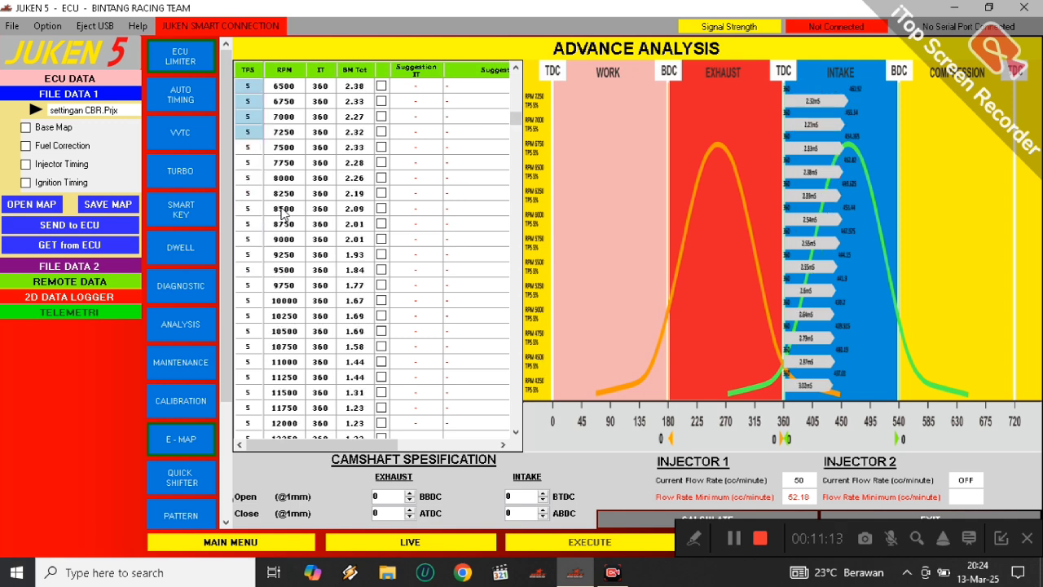
{"action": "scroll", "coordinate": [283, 212], "scroll_direction": "down", "scroll_amount": 2}
{"action": "scroll", "coordinate": [283, 212], "scroll_direction": "down", "scroll_amount": 1}
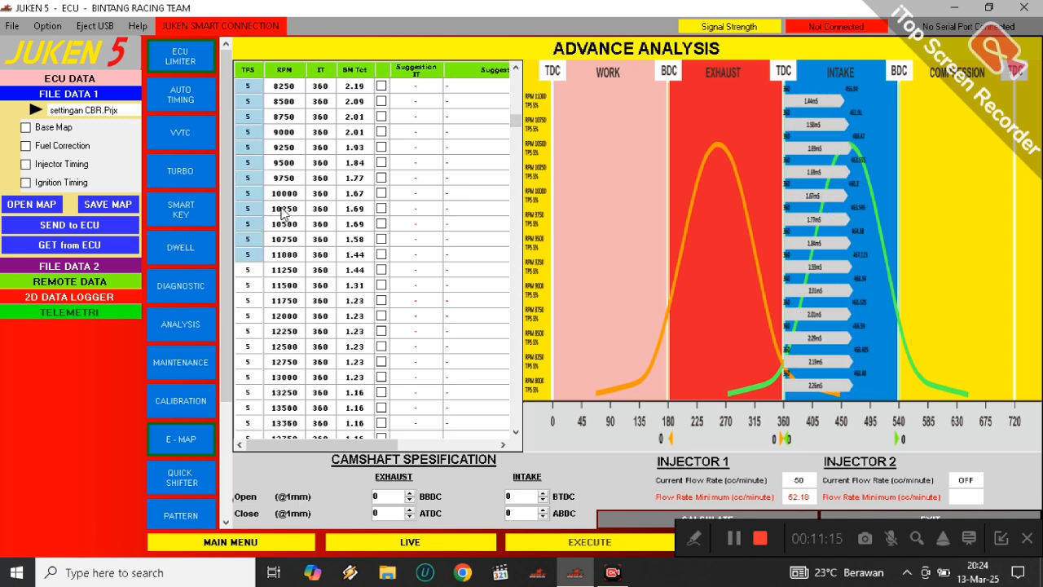
{"action": "scroll", "coordinate": [282, 212], "scroll_direction": "down", "scroll_amount": 5}
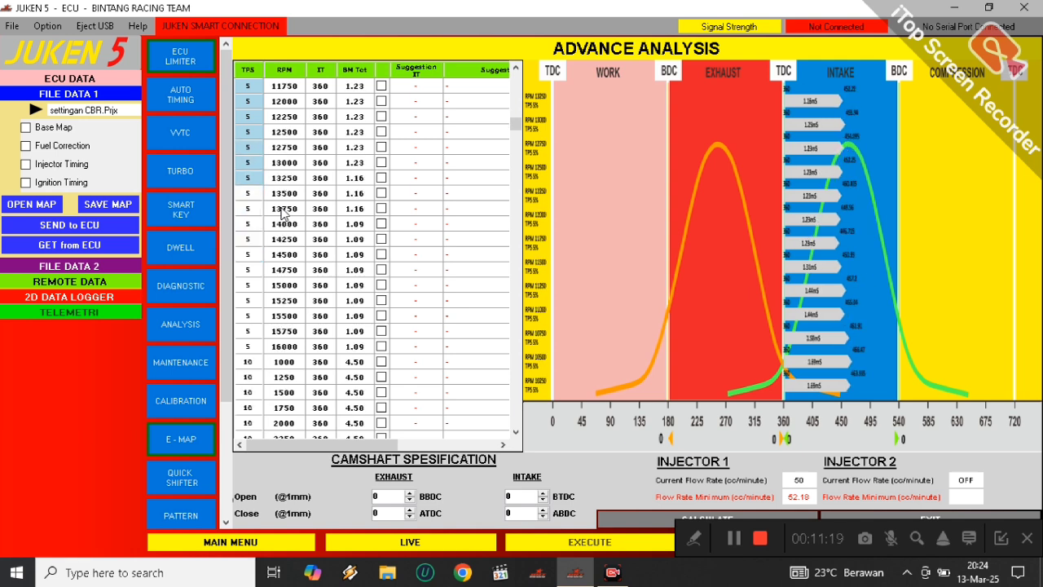
- Examine the 10% throttle injector timing and injection duration rows in the analysis from 2500 to about 13000 rpm
{"action": "scroll", "coordinate": [283, 212], "scroll_direction": "down", "scroll_amount": 8}
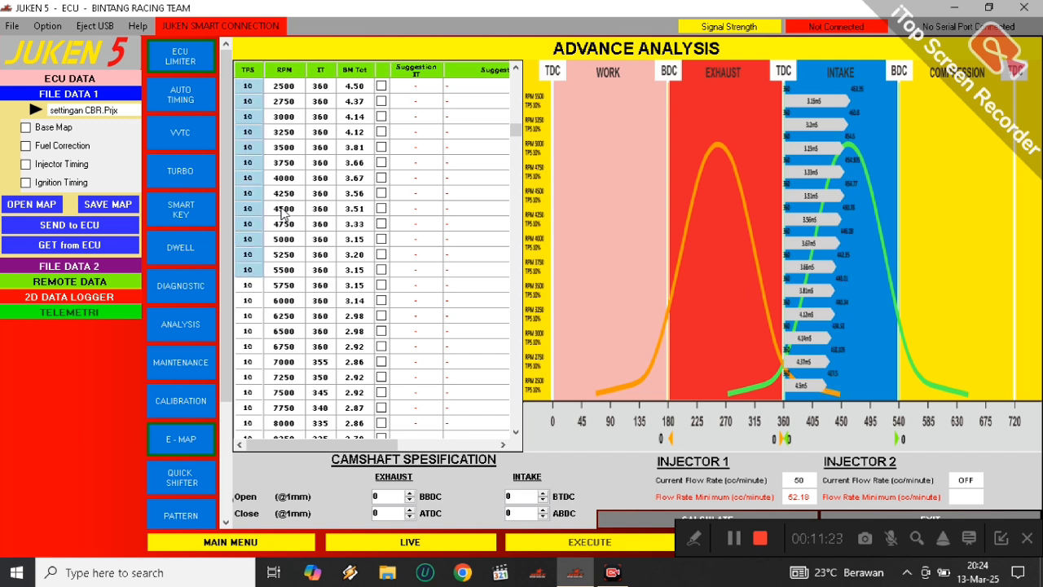
{"action": "scroll", "coordinate": [282, 212], "scroll_direction": "down", "scroll_amount": 1}
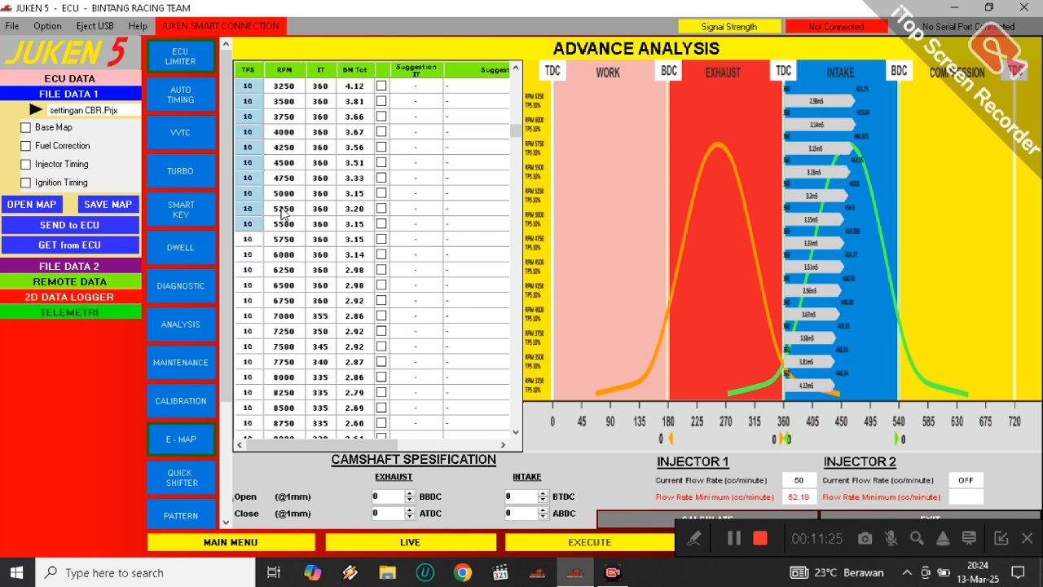
{"action": "scroll", "coordinate": [282, 212], "scroll_direction": "down", "scroll_amount": 1}
{"action": "scroll", "coordinate": [282, 212], "scroll_direction": "down", "scroll_amount": 3}
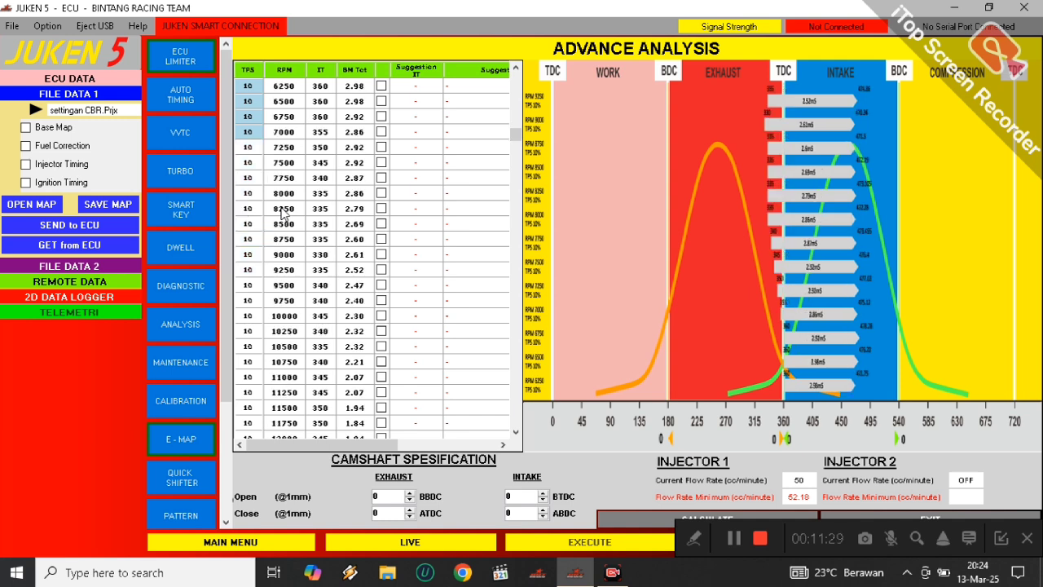
{"action": "scroll", "coordinate": [282, 212], "scroll_direction": "down", "scroll_amount": 2}
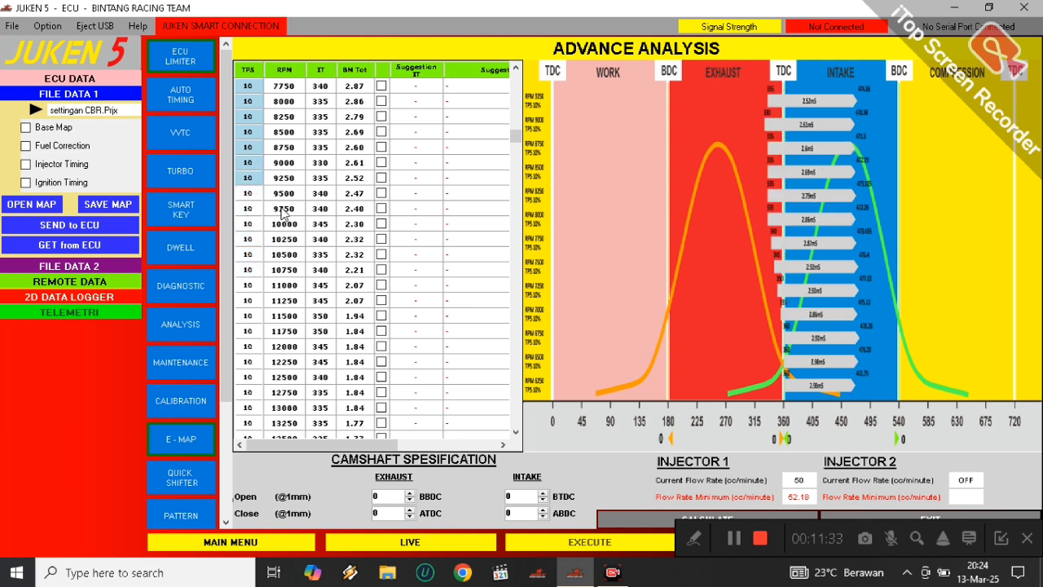
- Inspect the 15% throttle rows from 3000 rpm, comparing the BM Tot cells at 5000, 5500 and 6250 rpm
{"action": "scroll", "coordinate": [282, 211], "scroll_direction": "down", "scroll_amount": 20}
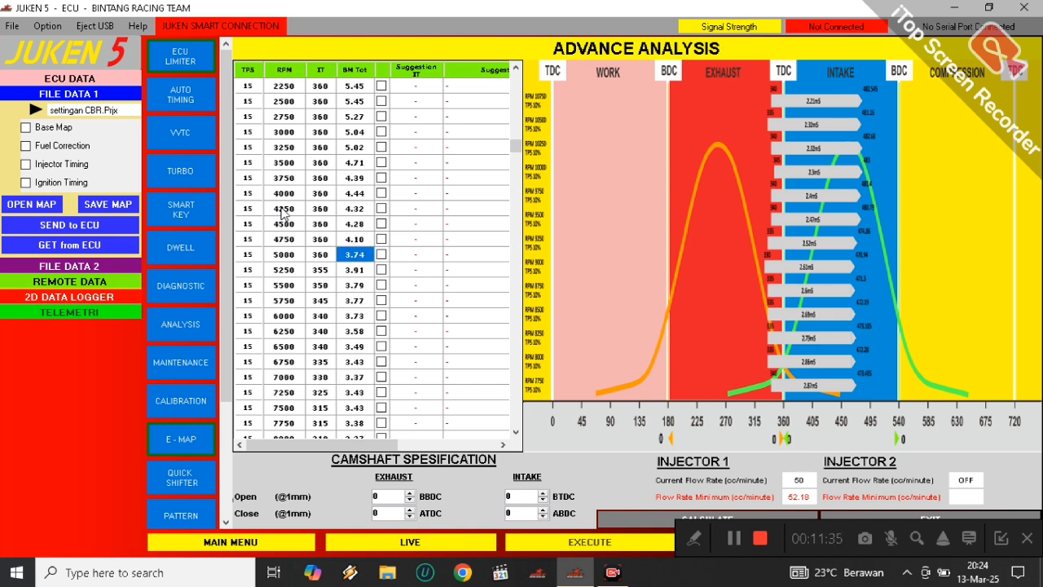
{"action": "scroll", "coordinate": [282, 212], "scroll_direction": "down", "scroll_amount": 2}
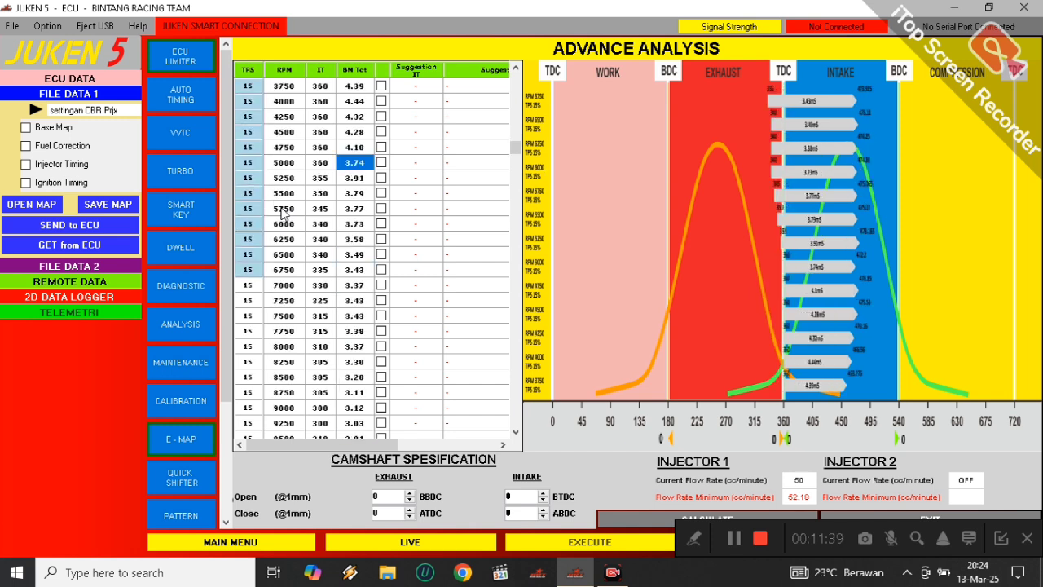
{"action": "scroll", "coordinate": [283, 212], "scroll_direction": "up", "scroll_amount": 1}
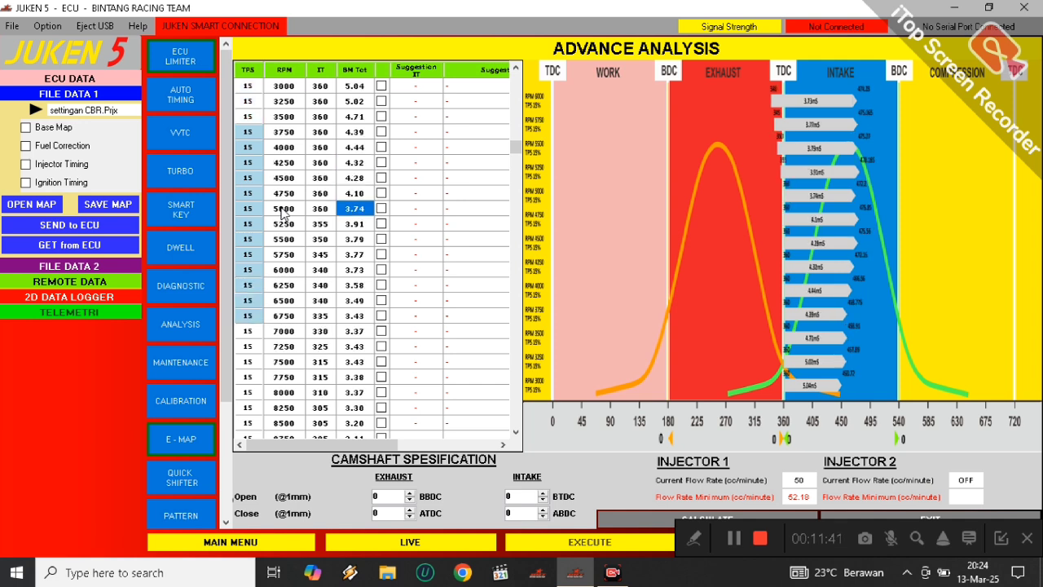
{"action": "left_click", "coordinate": [349, 287]}
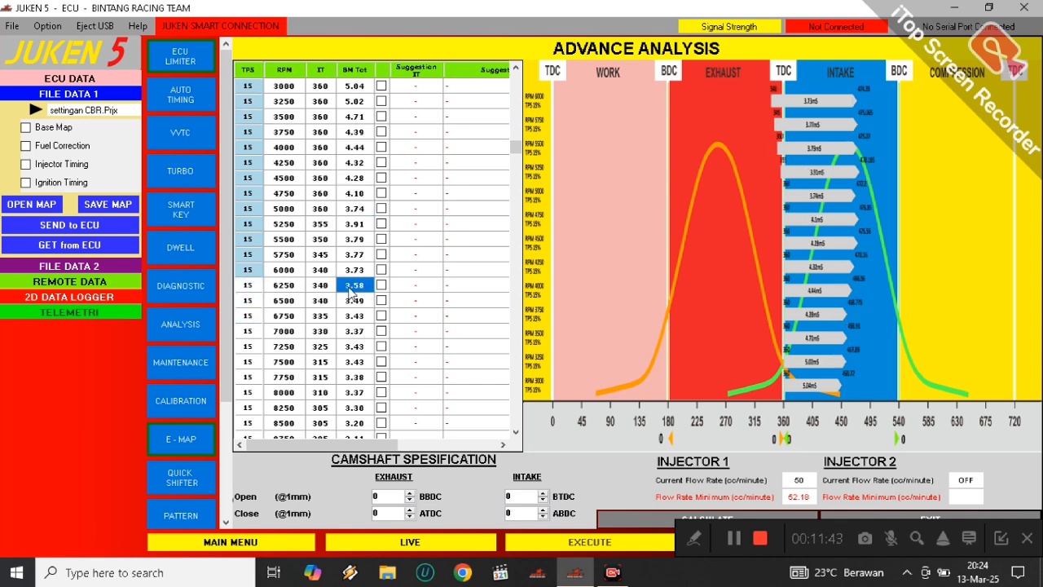
{"action": "left_click", "coordinate": [351, 210]}
{"action": "left_click", "coordinate": [347, 239]}
{"action": "left_click", "coordinate": [352, 211]}
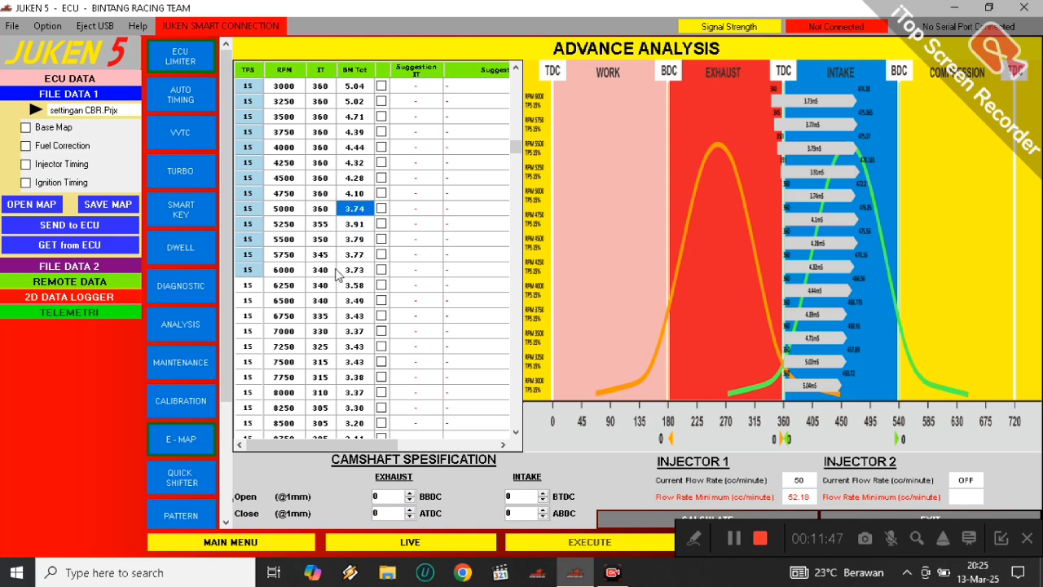
- Examine how injector timing advances in the 15% throttle rows from 9000 to 16000 rpm
{"action": "scroll", "coordinate": [318, 229], "scroll_direction": "down", "scroll_amount": 5}
{"action": "scroll", "coordinate": [318, 228], "scroll_direction": "down", "scroll_amount": 3}
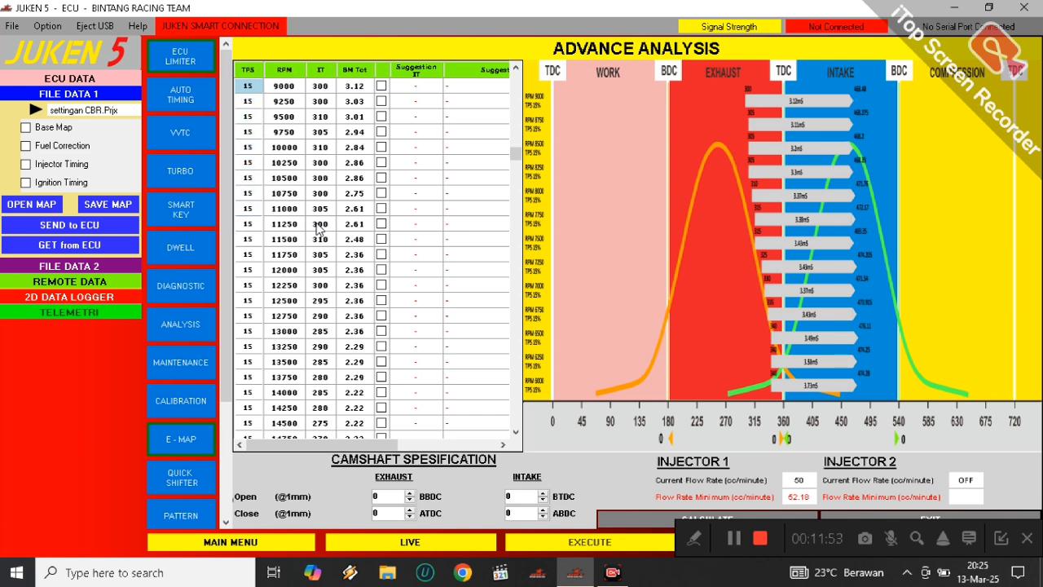
{"action": "scroll", "coordinate": [318, 229], "scroll_direction": "down", "scroll_amount": 2}
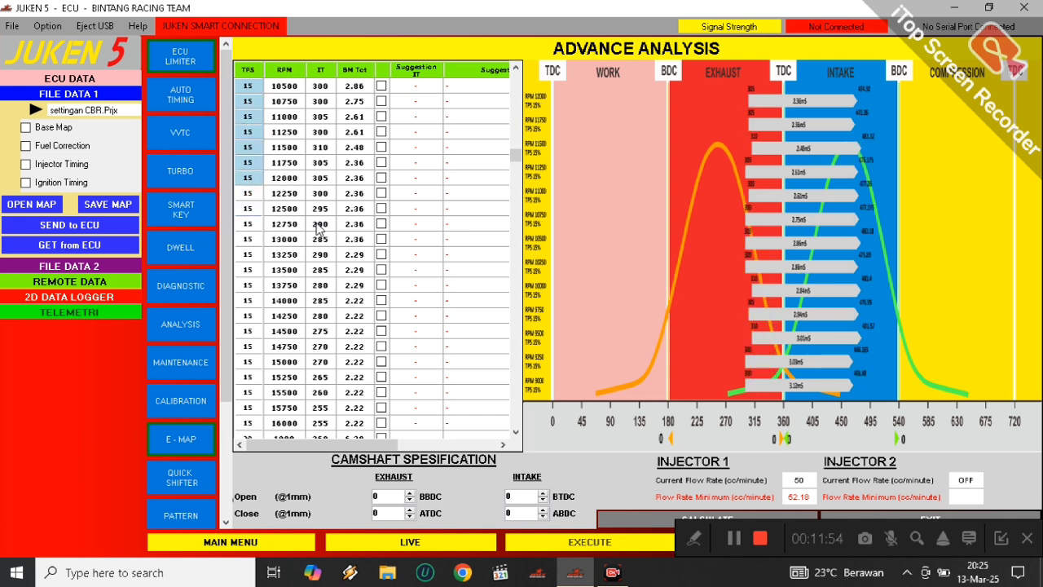
{"action": "scroll", "coordinate": [318, 229], "scroll_direction": "down", "scroll_amount": 2}
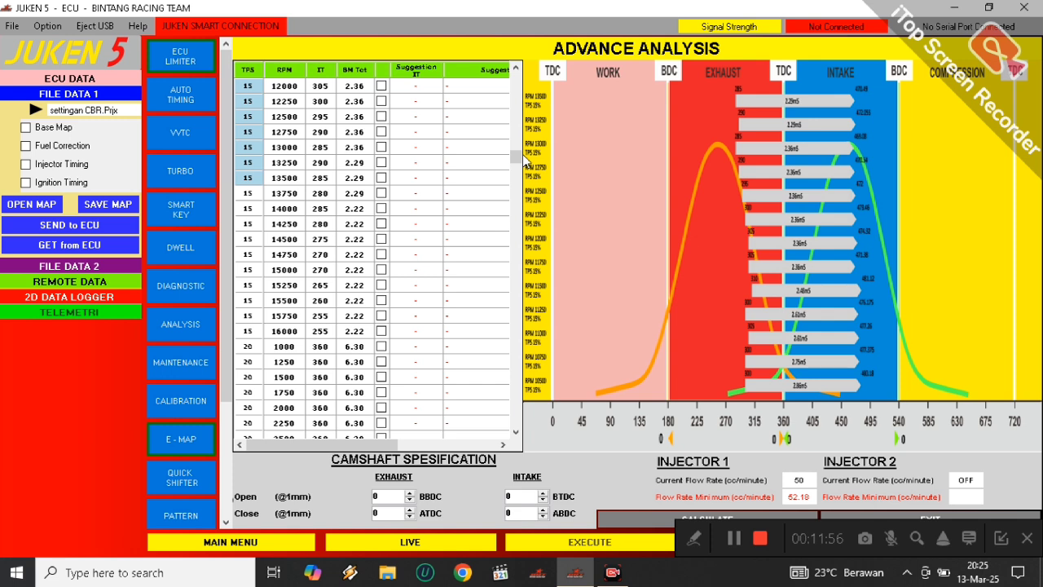
- Examine the high-throttle rows from 85% upward, focusing on 100% throttle injection timing between about 5250 and 9750 rpm
{"action": "left_click_drag", "start_coordinate": [522, 155], "coordinate": [517, 383]}
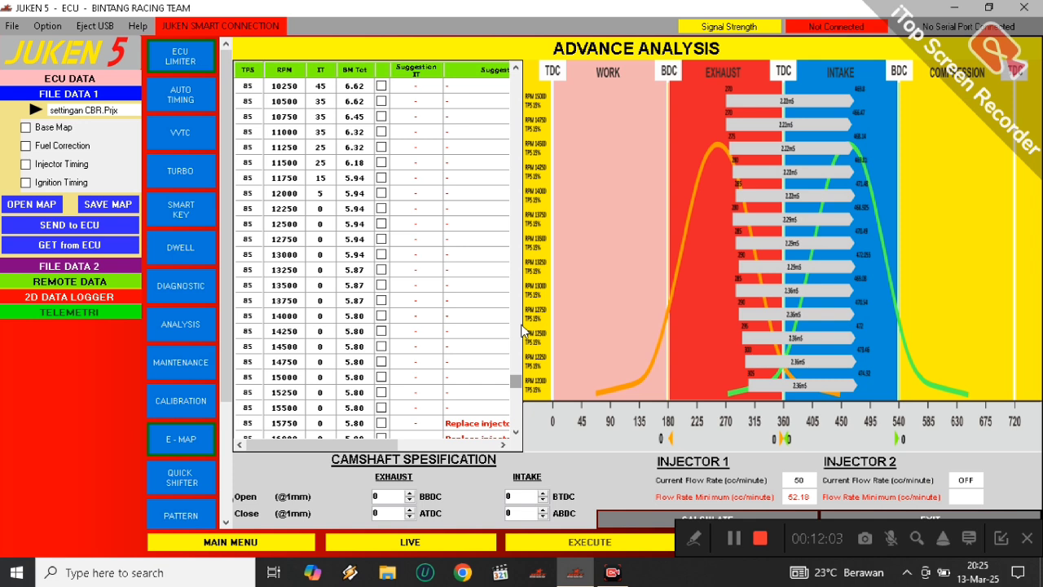
{"action": "scroll", "coordinate": [434, 318], "scroll_direction": "down", "scroll_amount": 20}
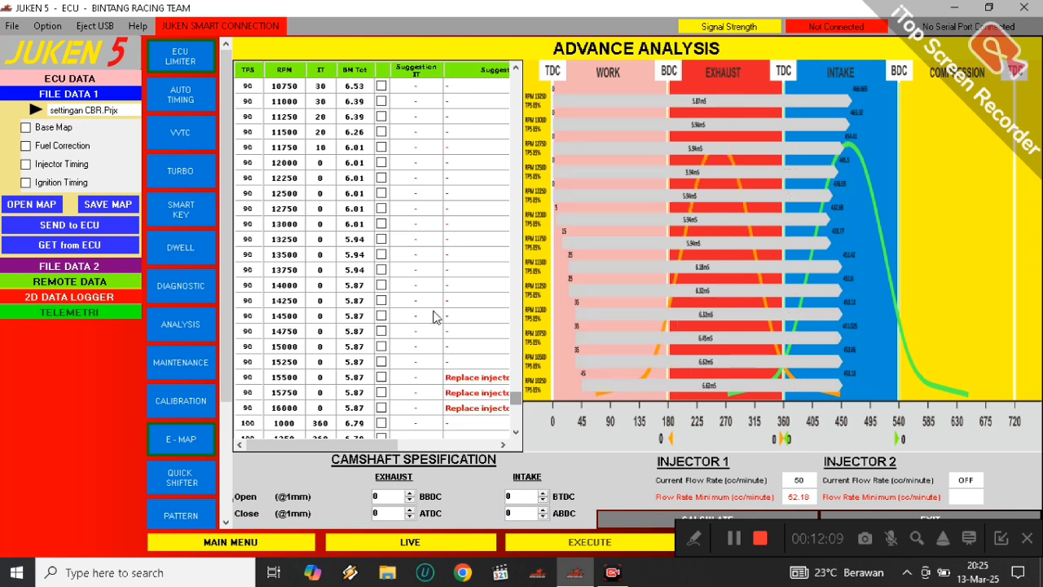
{"action": "scroll", "coordinate": [428, 312], "scroll_direction": "down", "scroll_amount": 7}
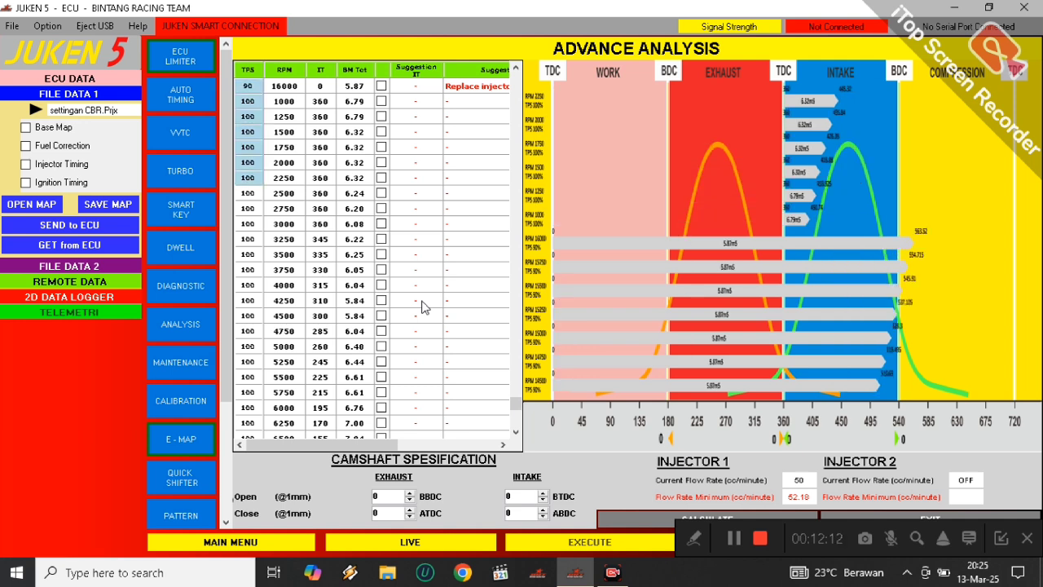
{"action": "scroll", "coordinate": [423, 307], "scroll_direction": "down", "scroll_amount": 5}
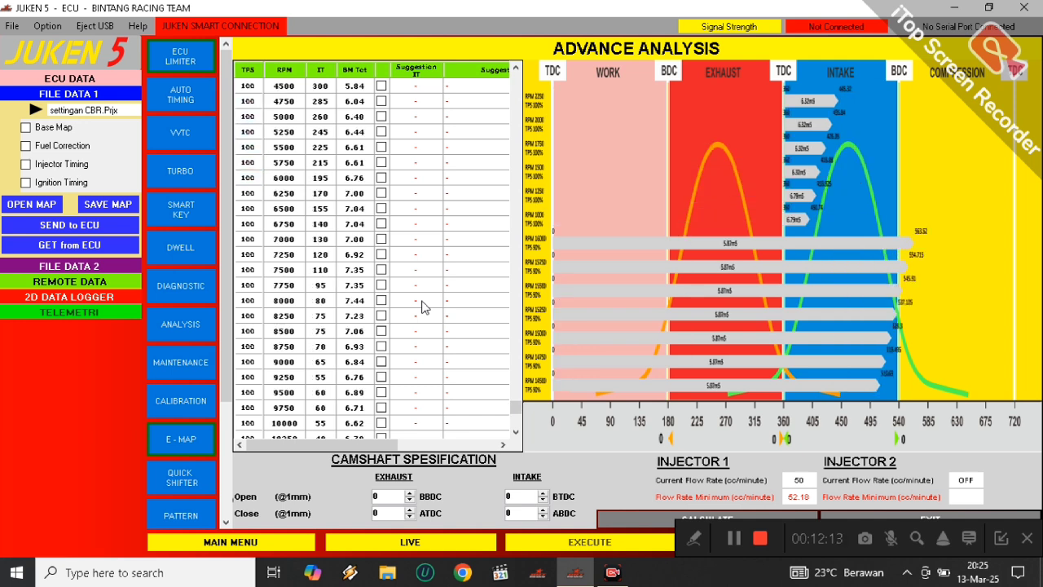
{"action": "scroll", "coordinate": [422, 307], "scroll_direction": "down", "scroll_amount": 2}
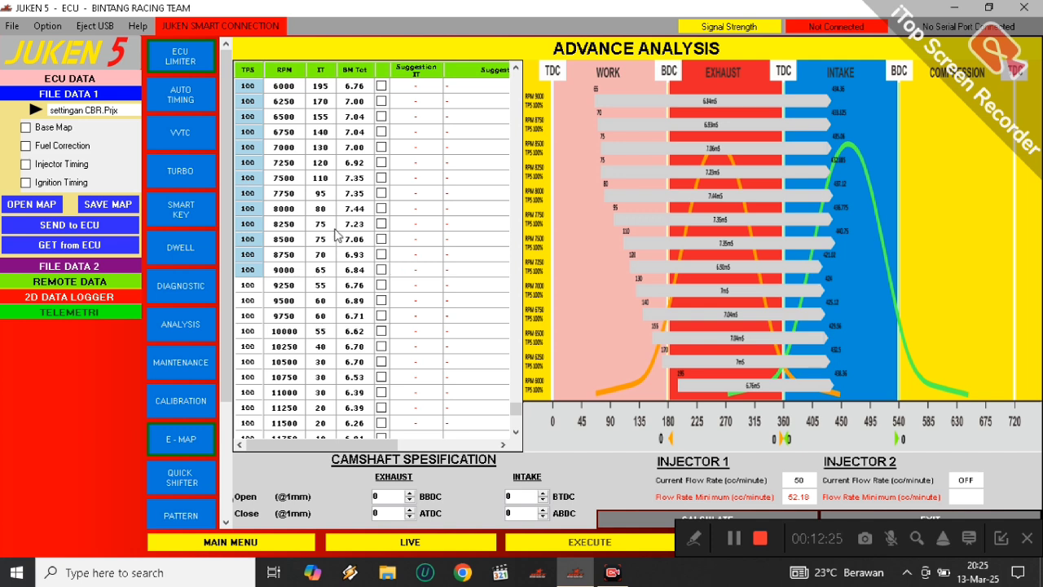
{"action": "scroll", "coordinate": [281, 213], "scroll_direction": "up", "scroll_amount": 1}
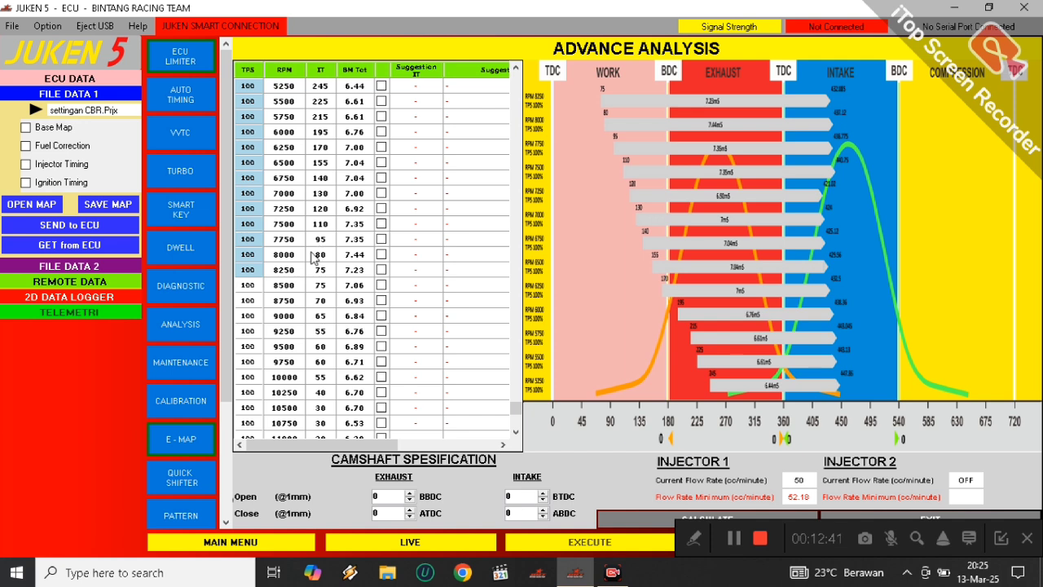
{"action": "scroll", "coordinate": [313, 258], "scroll_direction": "down", "scroll_amount": 2}
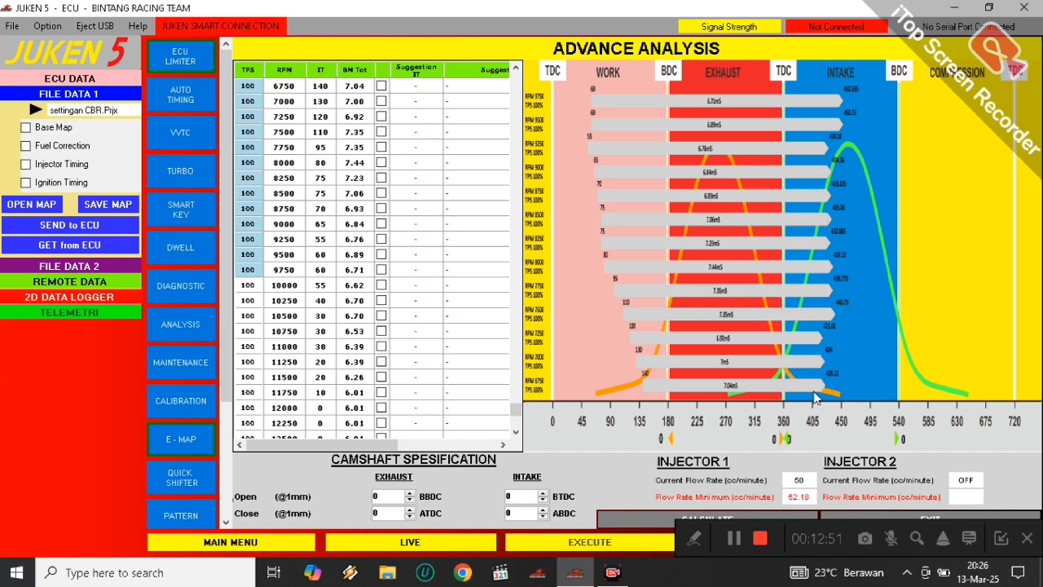
- Examine the 100% throttle rows from 6750 to 16000 rpm, and return to the 0% throttle rows
{"action": "scroll", "coordinate": [283, 259], "scroll_direction": "down", "scroll_amount": 1}
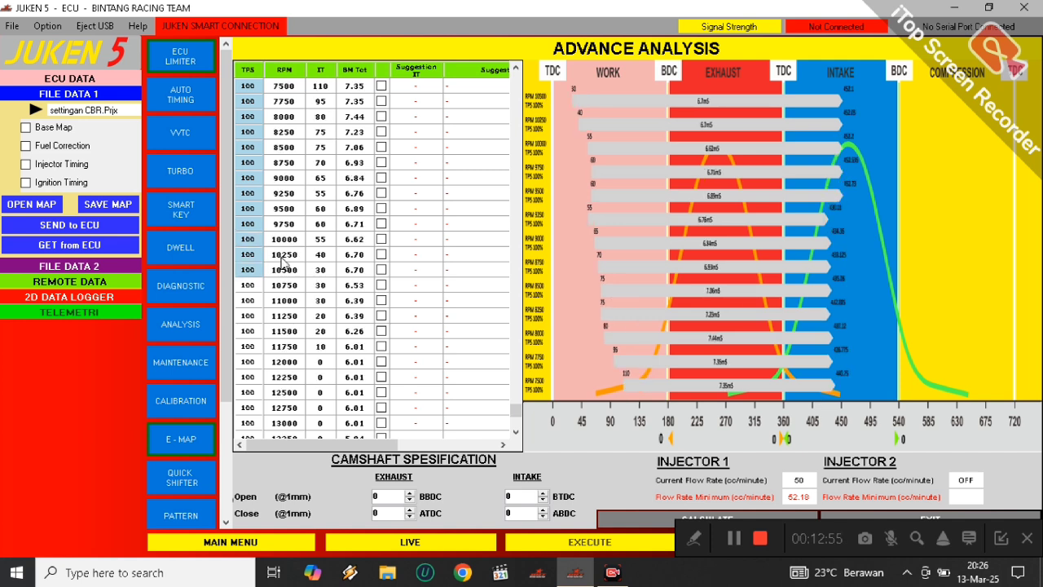
{"action": "scroll", "coordinate": [283, 259], "scroll_direction": "down", "scroll_amount": 5}
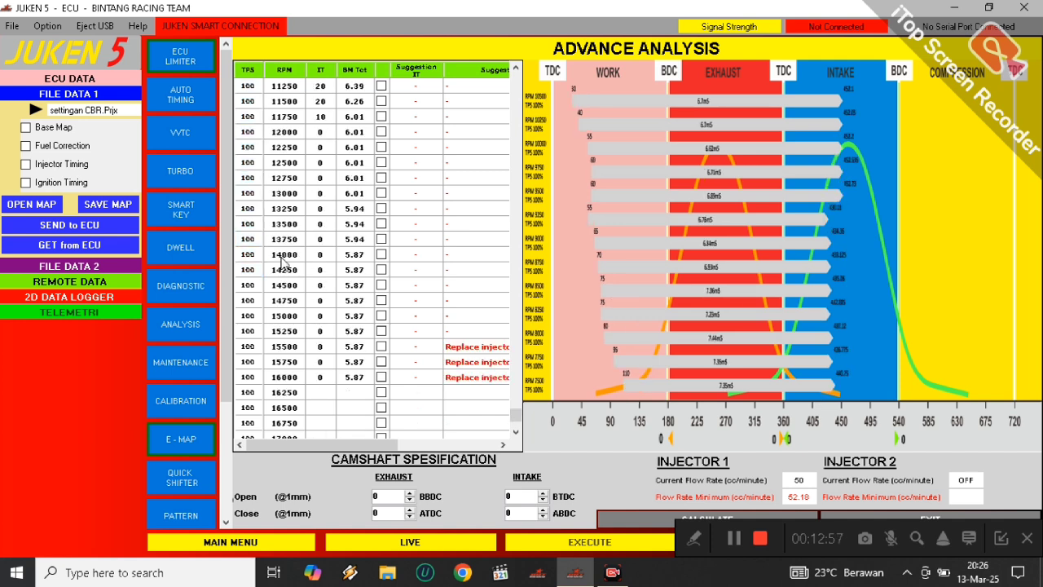
{"action": "scroll", "coordinate": [282, 259], "scroll_direction": "up", "scroll_amount": 6}
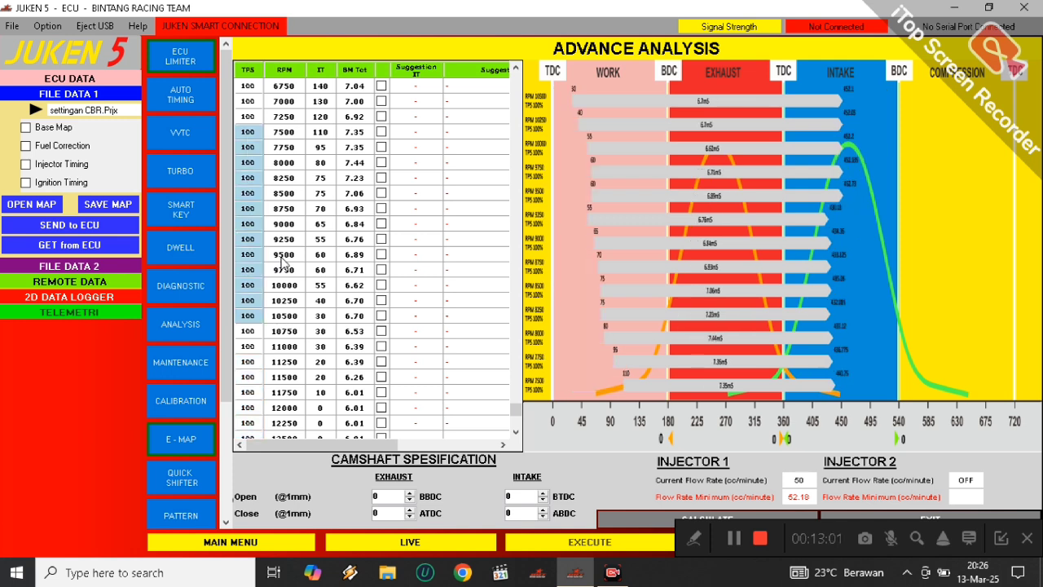
{"action": "left_click", "coordinate": [518, 420]}
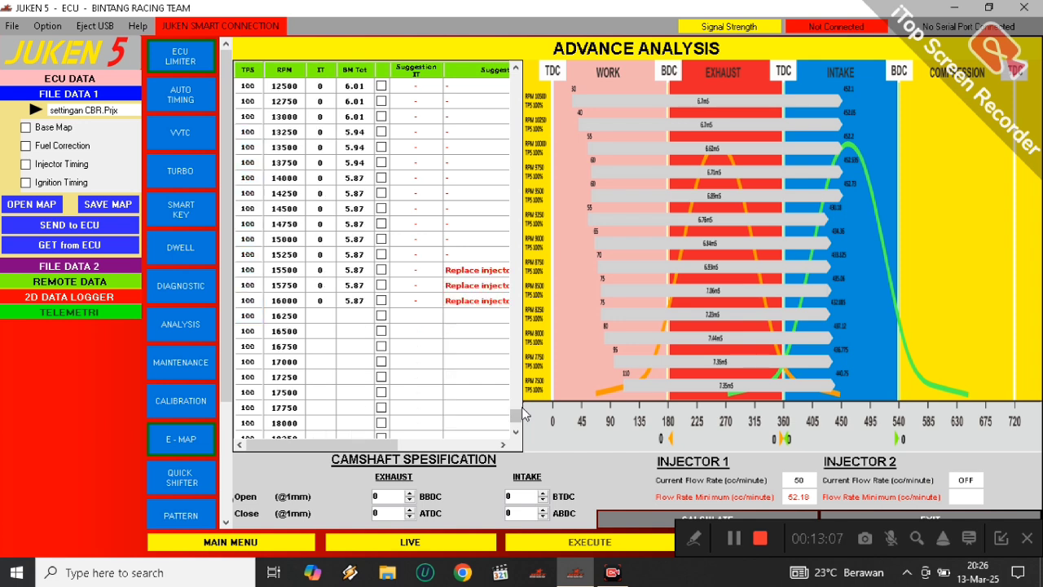
{"action": "left_click_drag", "start_coordinate": [518, 411], "coordinate": [514, 72]}
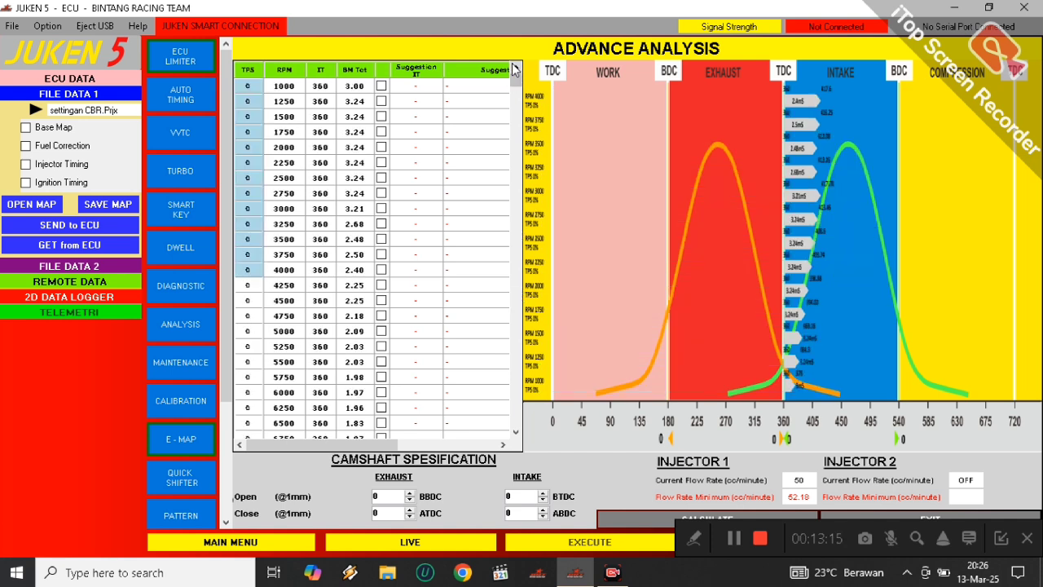
{"action": "left_click_drag", "start_coordinate": [514, 71], "coordinate": [514, 72]}
- Display the Base Map, Fuel Correction, Injector Timing and Ignition Timing tables of File Data 1 together
{"action": "left_click", "coordinate": [25, 183]}
{"action": "left_click", "coordinate": [45, 166]}
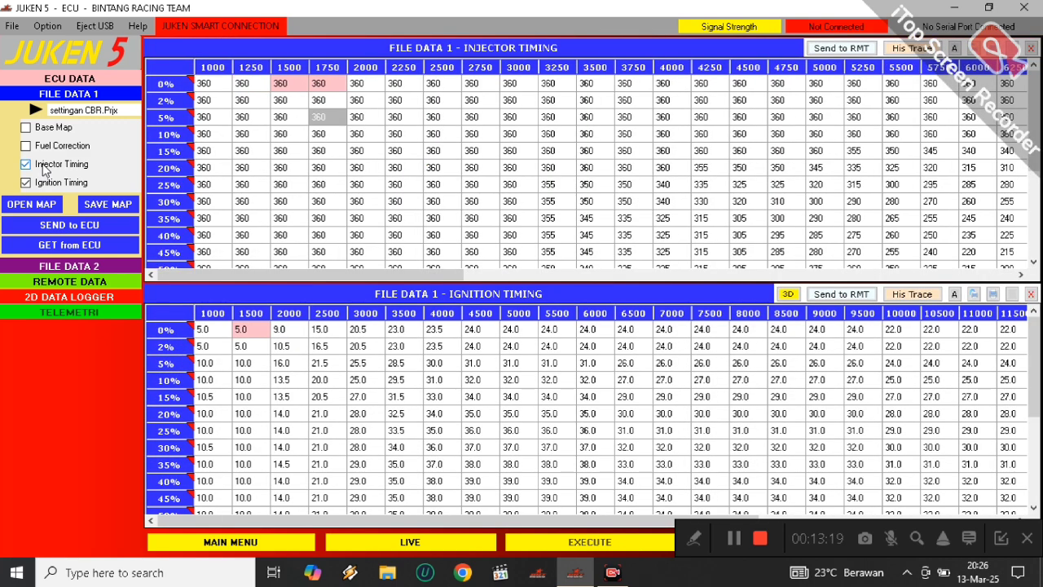
{"action": "left_click", "coordinate": [52, 144]}
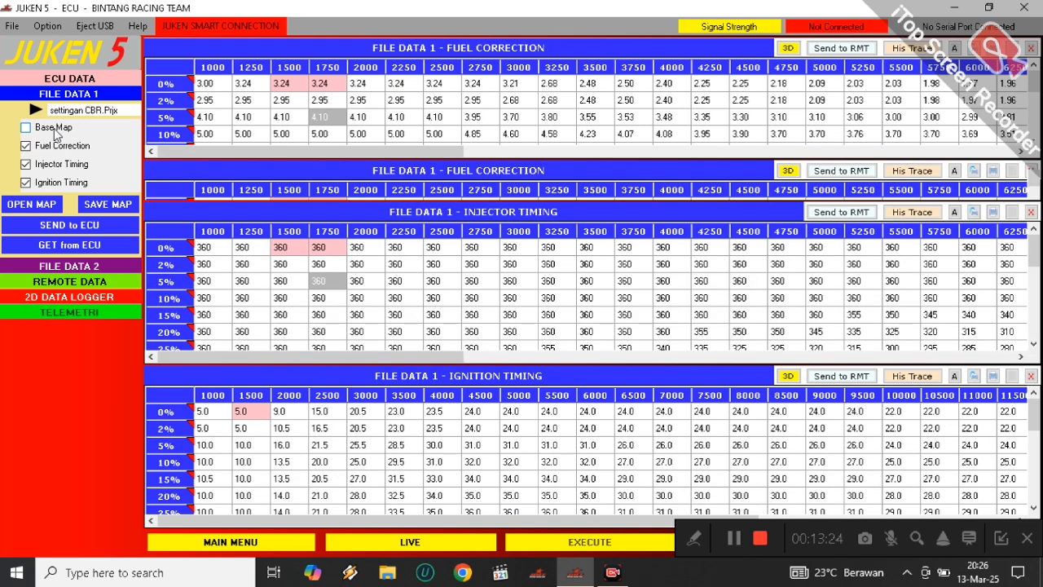
{"action": "left_click", "coordinate": [54, 131]}
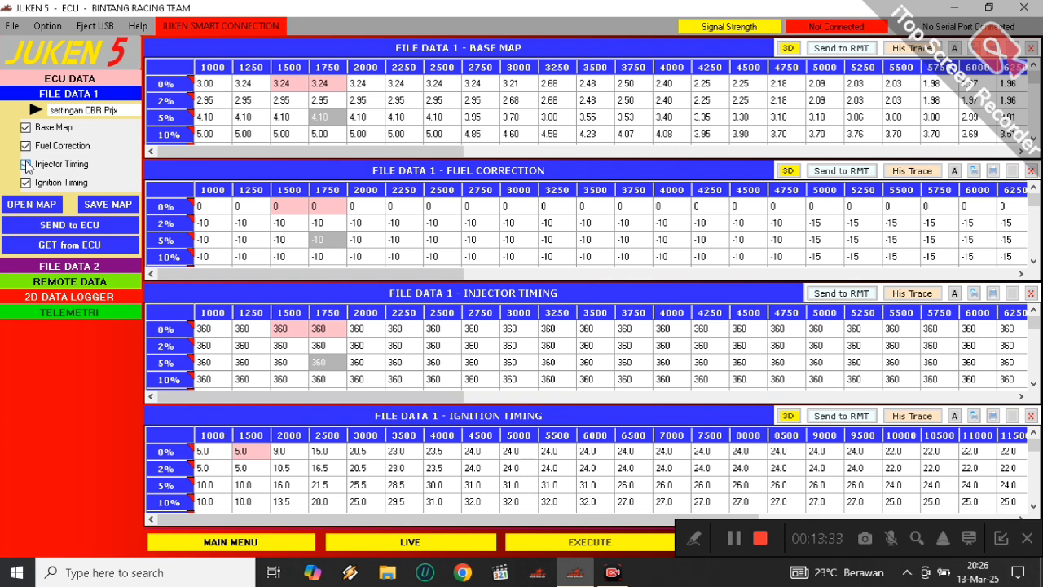
- Review the Fuel Correction values from 0% to 100% throttle against the other three tables
{"action": "scroll", "coordinate": [588, 274], "scroll_direction": "down", "scroll_amount": 10}
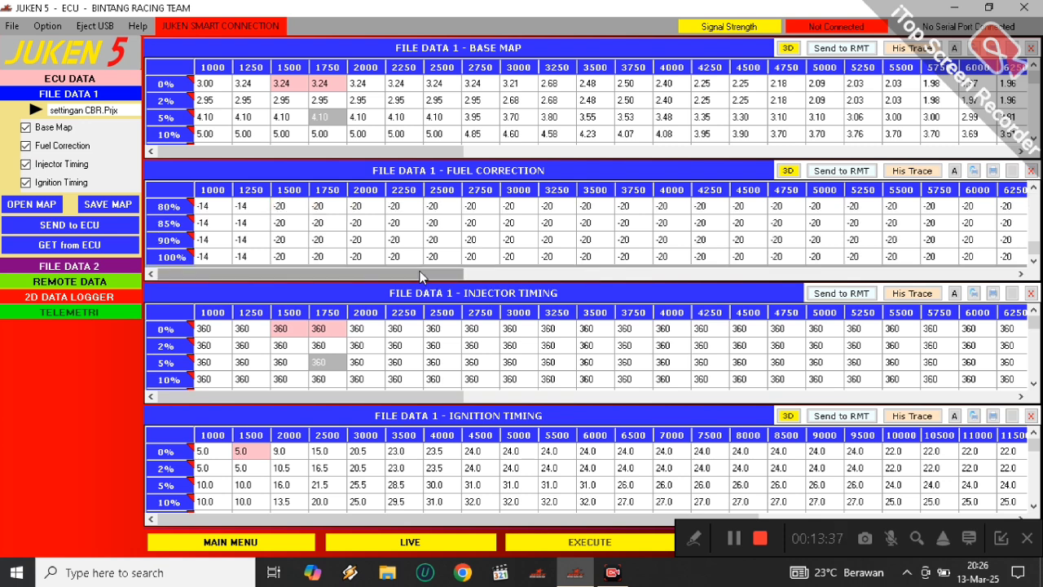
{"action": "scroll", "coordinate": [432, 247], "scroll_direction": "up", "scroll_amount": 3}
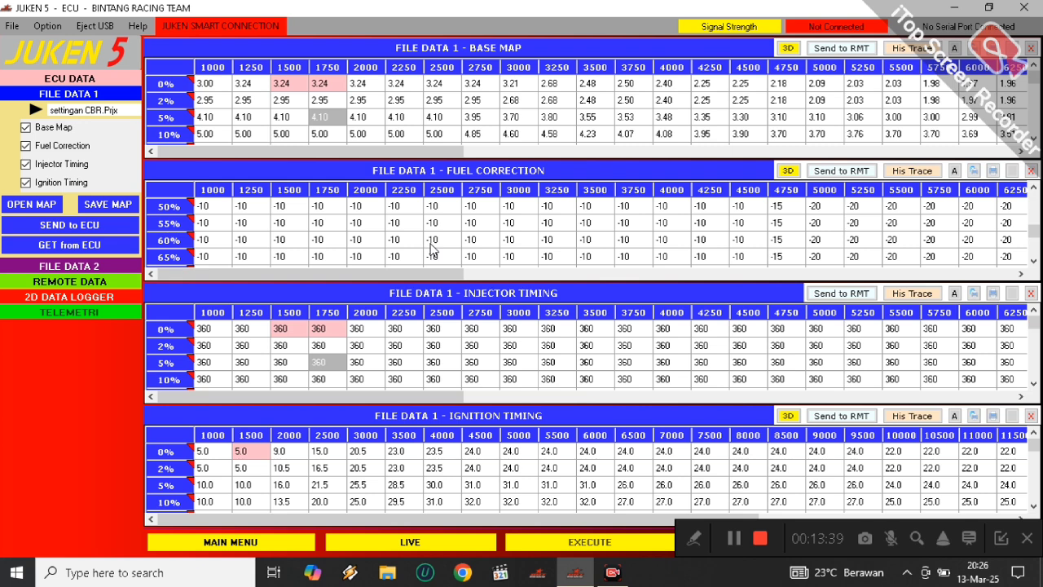
{"action": "scroll", "coordinate": [432, 246], "scroll_direction": "down", "scroll_amount": 3}
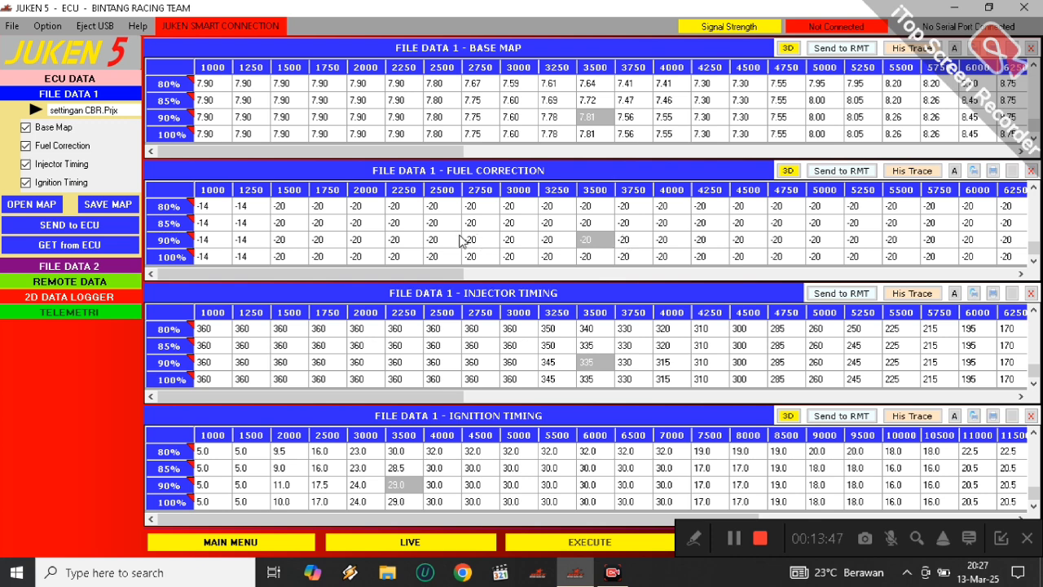
{"action": "scroll", "coordinate": [461, 241], "scroll_direction": "up", "scroll_amount": 5}
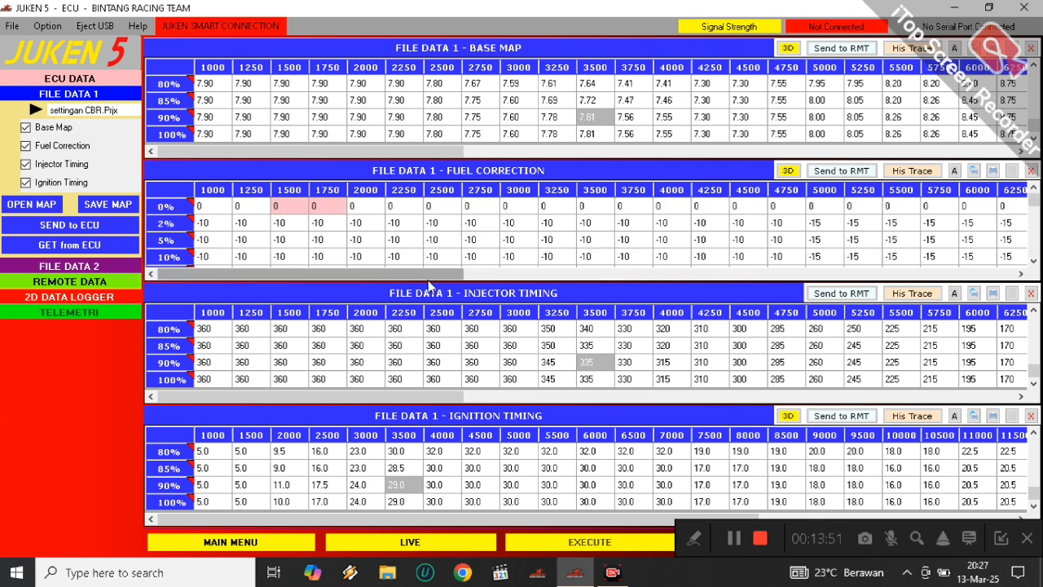
{"action": "left_click_drag", "start_coordinate": [401, 275], "coordinate": [353, 275]}
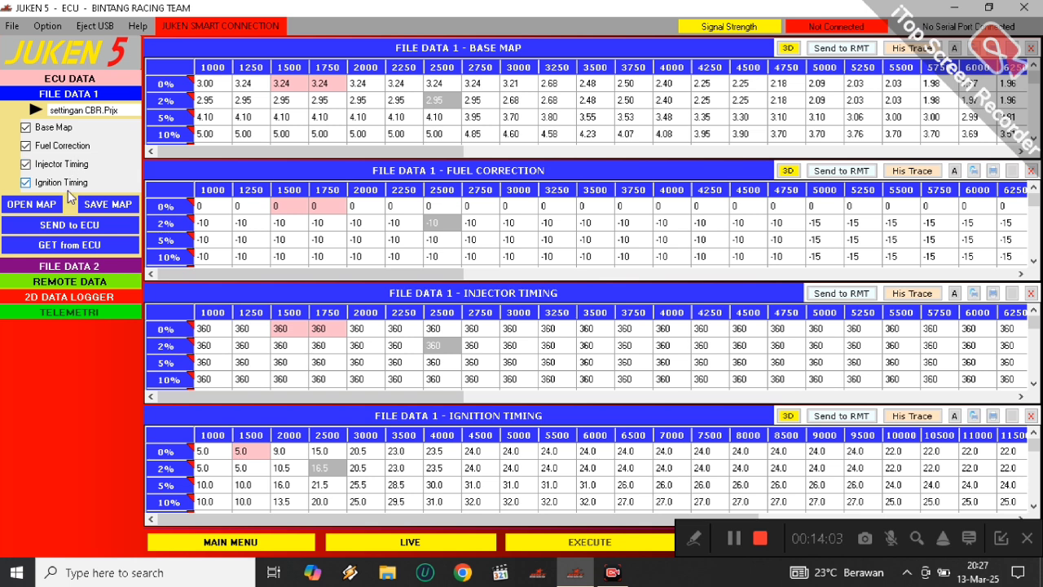
- Show only the Fuel Correction table and set all of its correction values to 0
{"action": "double_click", "coordinate": [397, 258]}
{"action": "left_click", "coordinate": [427, 190]}
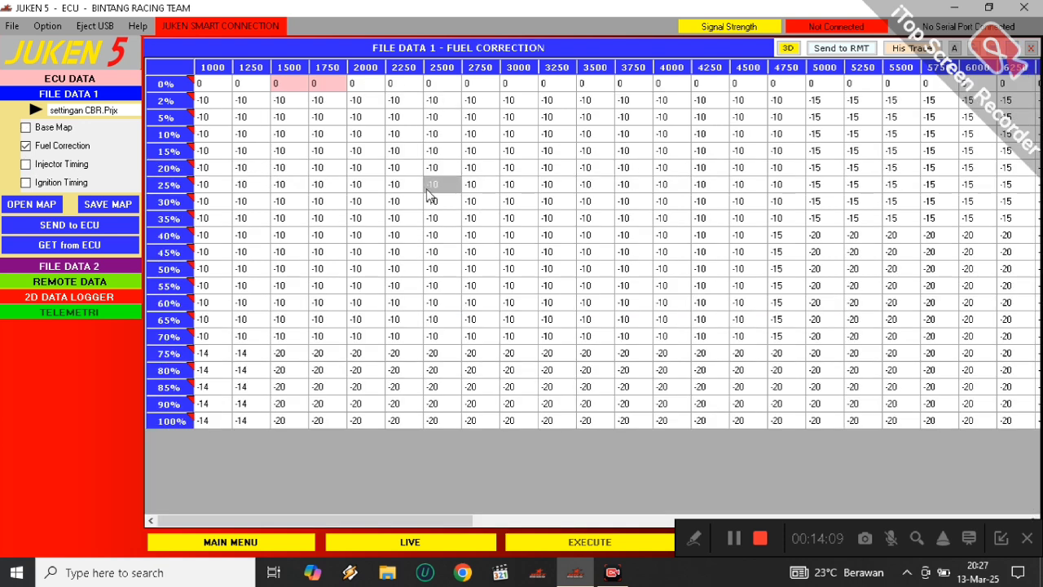
{"action": "left_click", "coordinate": [558, 285]}
{"action": "left_click", "coordinate": [514, 230]}
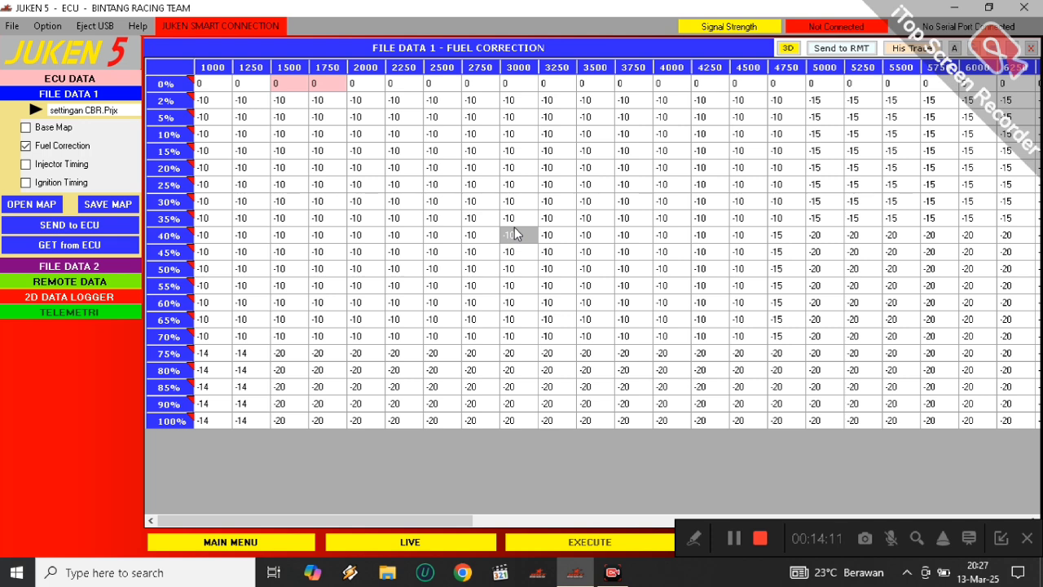
{"action": "right_click", "coordinate": [505, 217]}
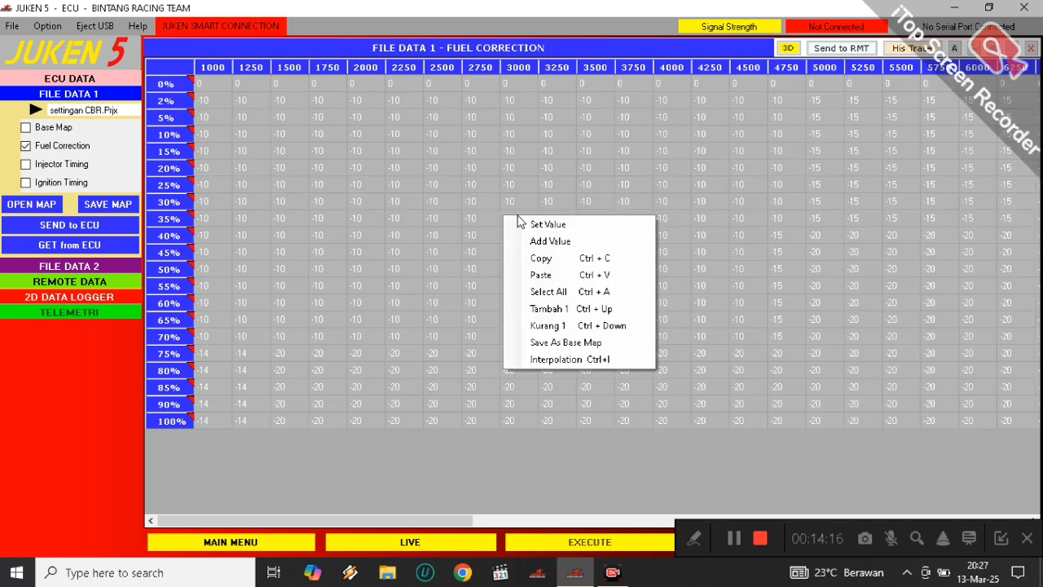
{"action": "left_click", "coordinate": [566, 227]}
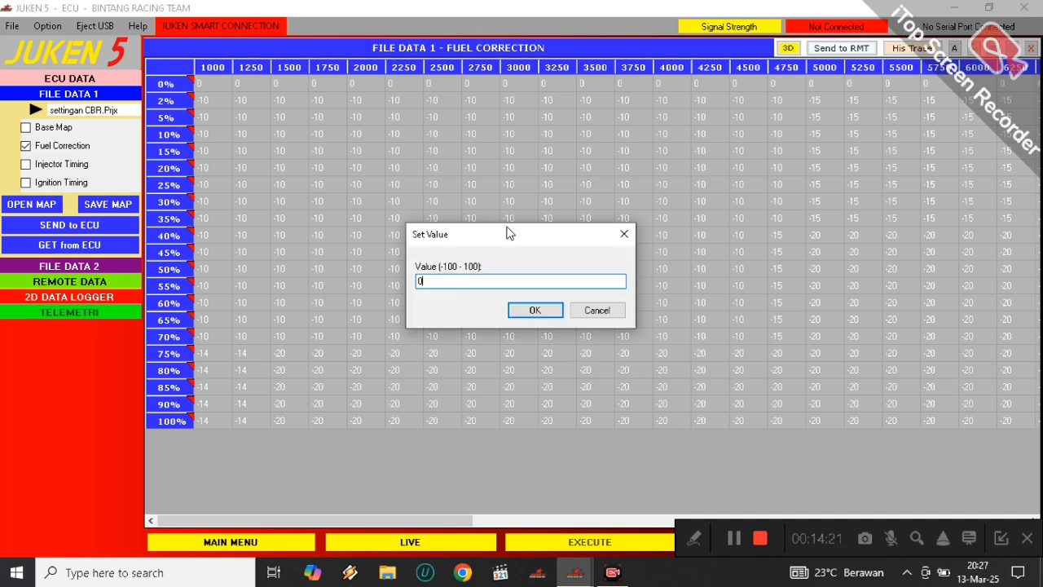
{"action": "left_click", "coordinate": [526, 314]}
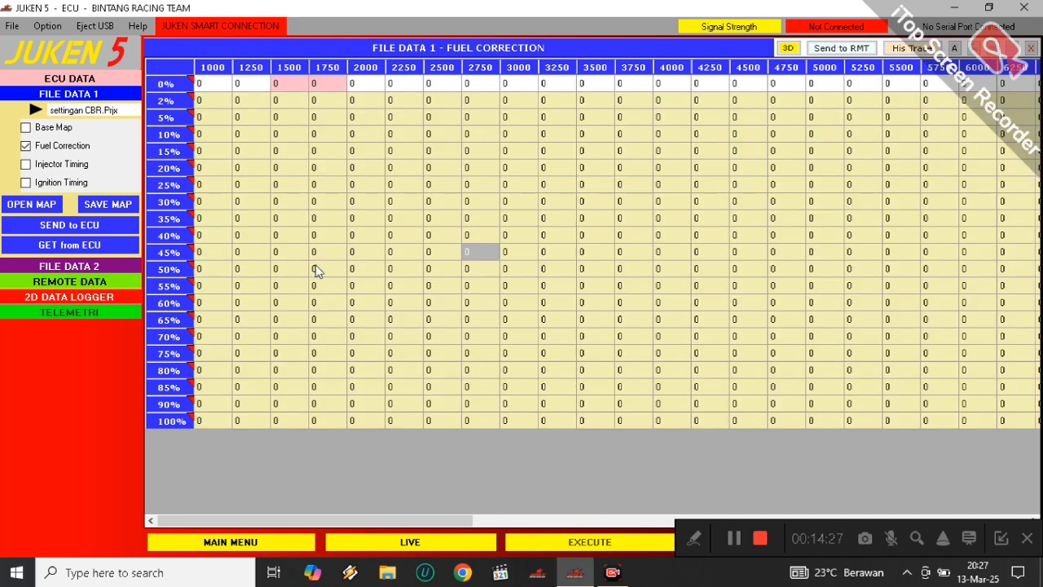
- Reopen the advance analysis and examine injection timing and duration in the rows from 20% to 60% throttle
{"action": "left_click", "coordinate": [211, 545]}
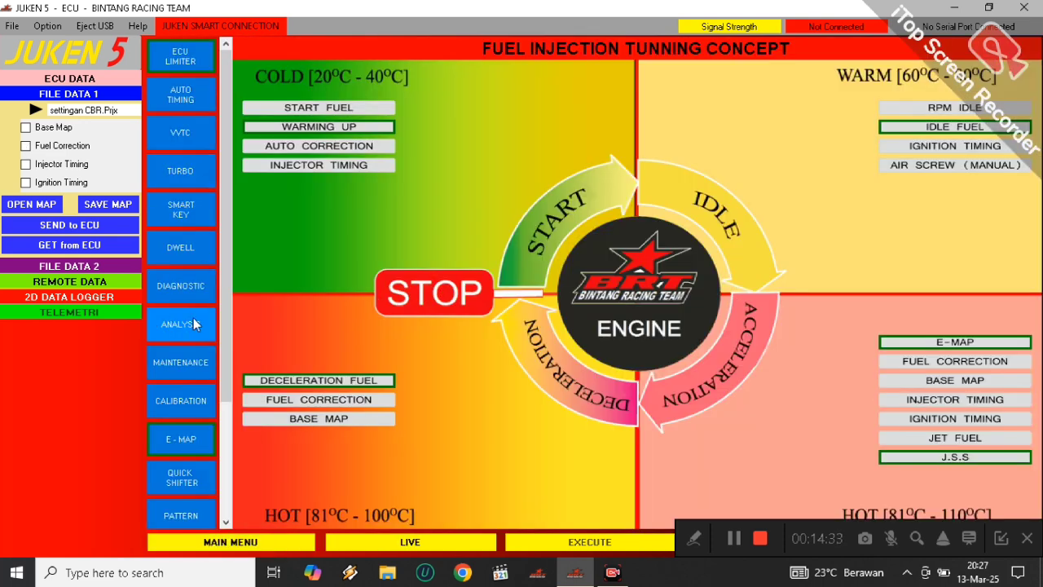
{"action": "left_click", "coordinate": [200, 324]}
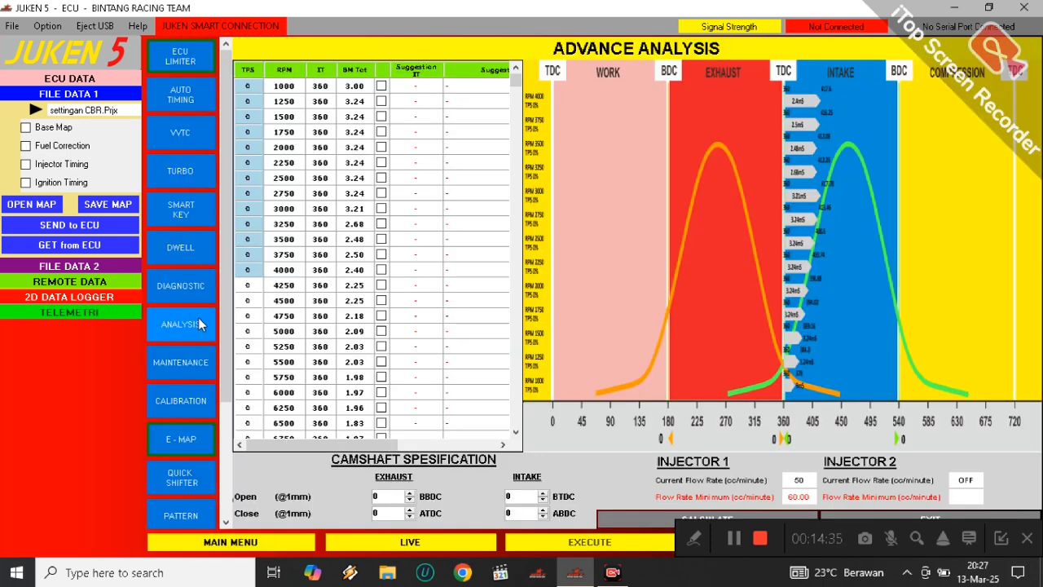
{"action": "left_click_drag", "start_coordinate": [516, 80], "coordinate": [518, 168]}
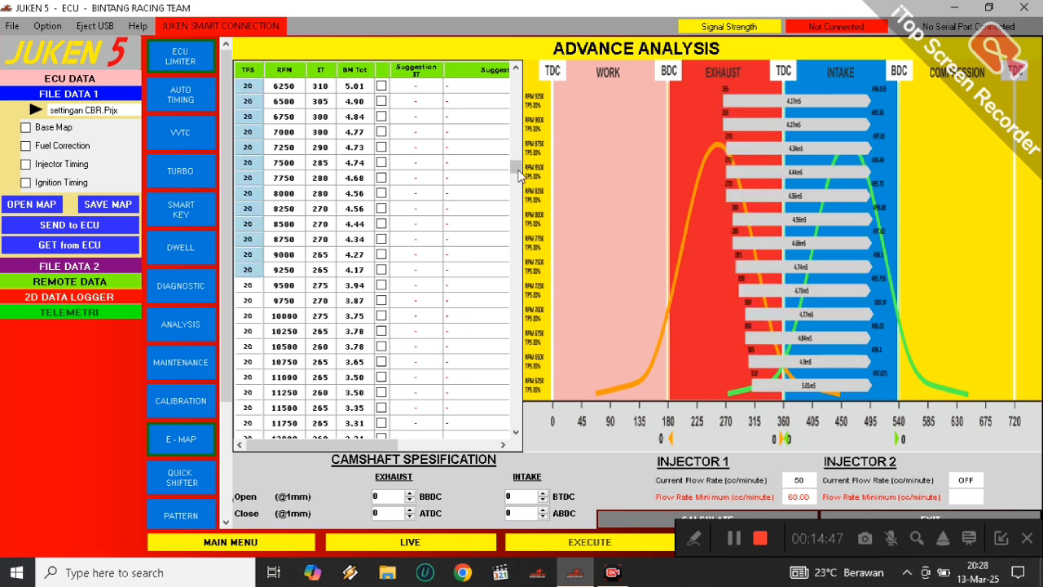
{"action": "left_click_drag", "start_coordinate": [522, 173], "coordinate": [515, 279]}
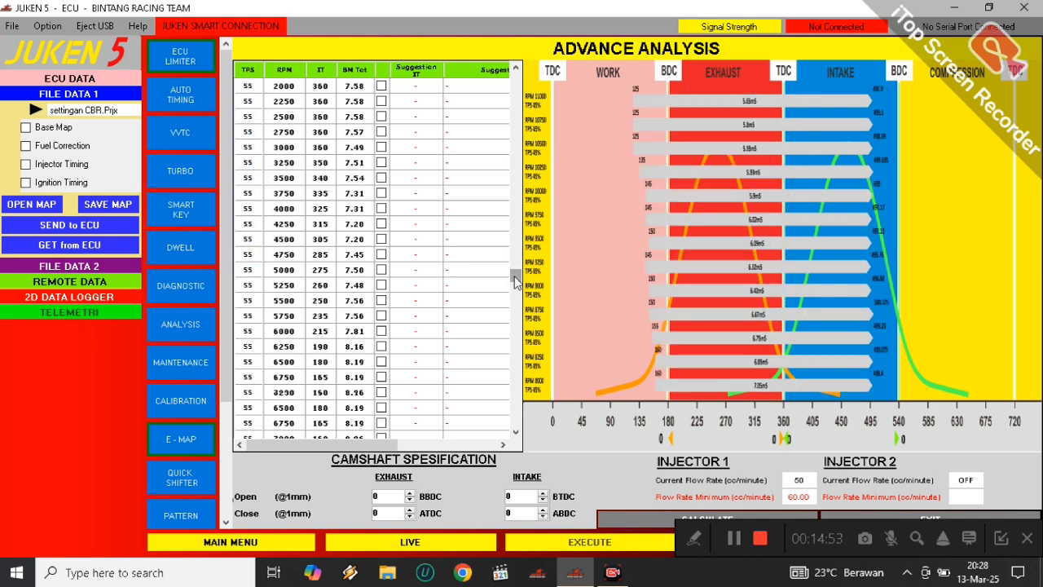
{"action": "left_click_drag", "start_coordinate": [515, 280], "coordinate": [515, 301]}
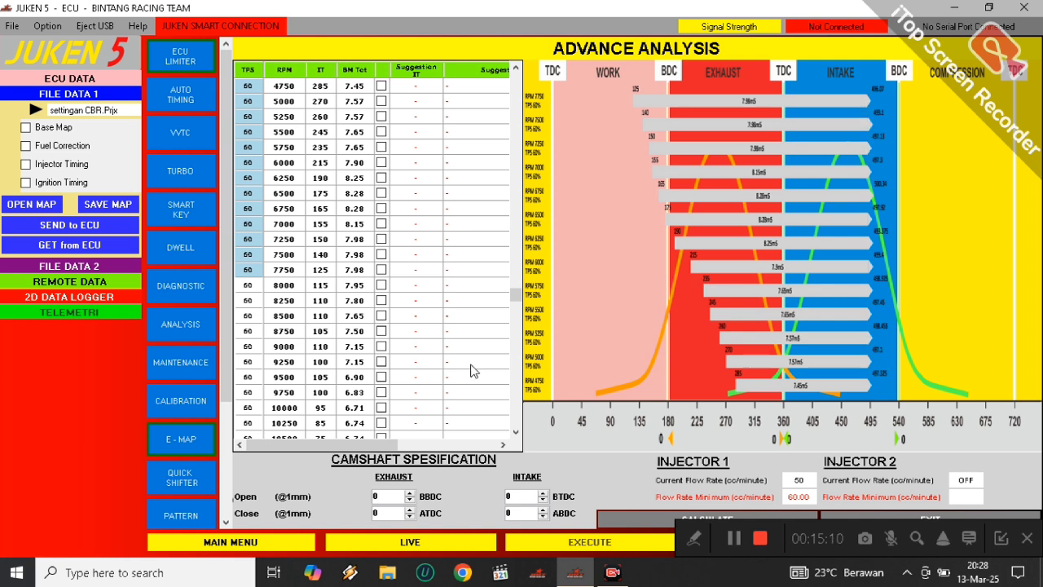
- Examine the analysis from the 60% throttle rows through 75%, focusing on 75% throttle between 8250 and 11250 rpm
{"action": "scroll", "coordinate": [506, 361], "scroll_direction": "down", "scroll_amount": 8}
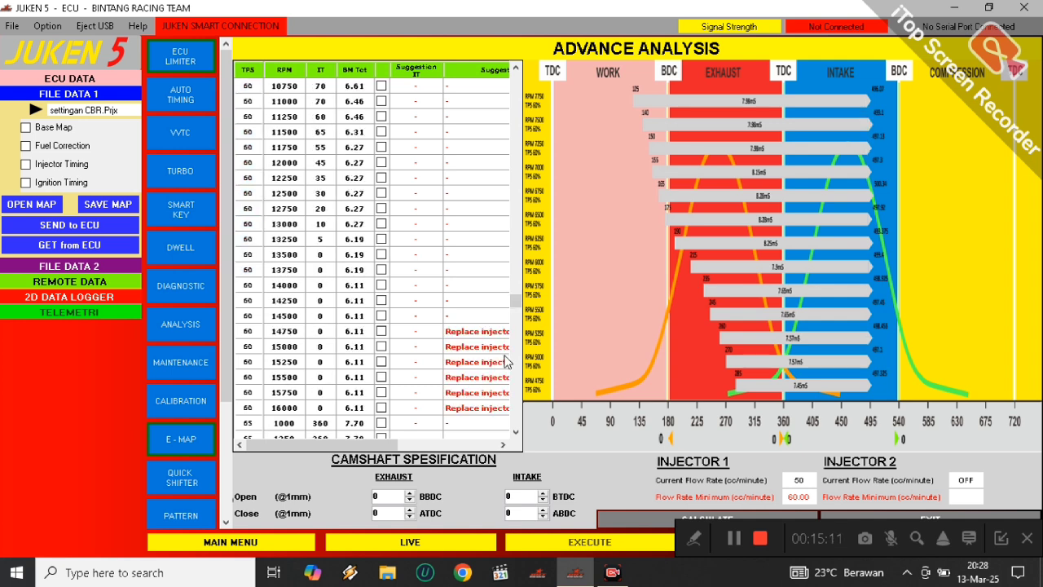
{"action": "scroll", "coordinate": [505, 361], "scroll_direction": "down", "scroll_amount": 18}
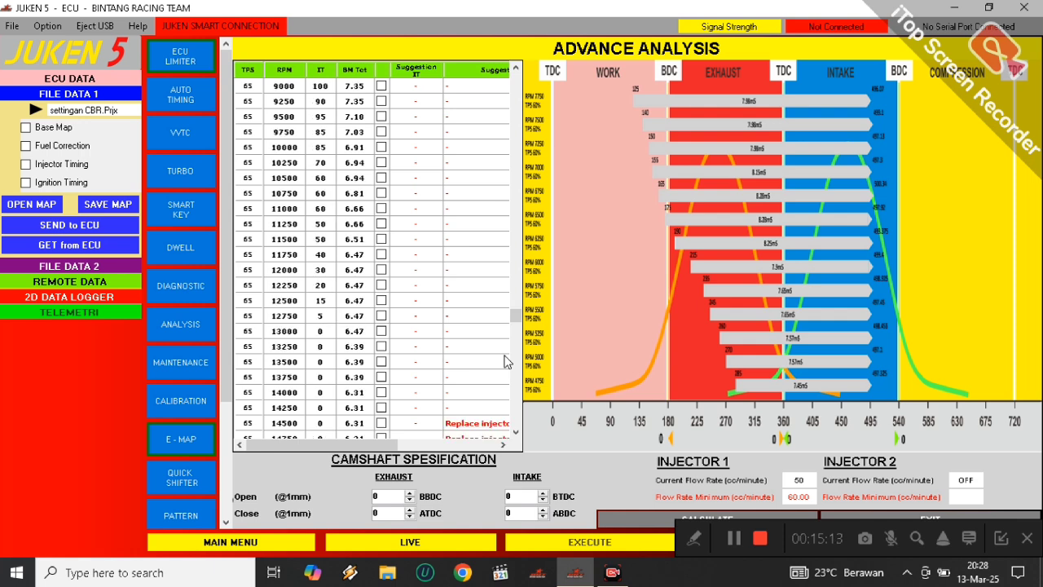
{"action": "scroll", "coordinate": [505, 361], "scroll_direction": "down", "scroll_amount": 6}
{"action": "scroll", "coordinate": [519, 334], "scroll_direction": "down", "scroll_amount": 3}
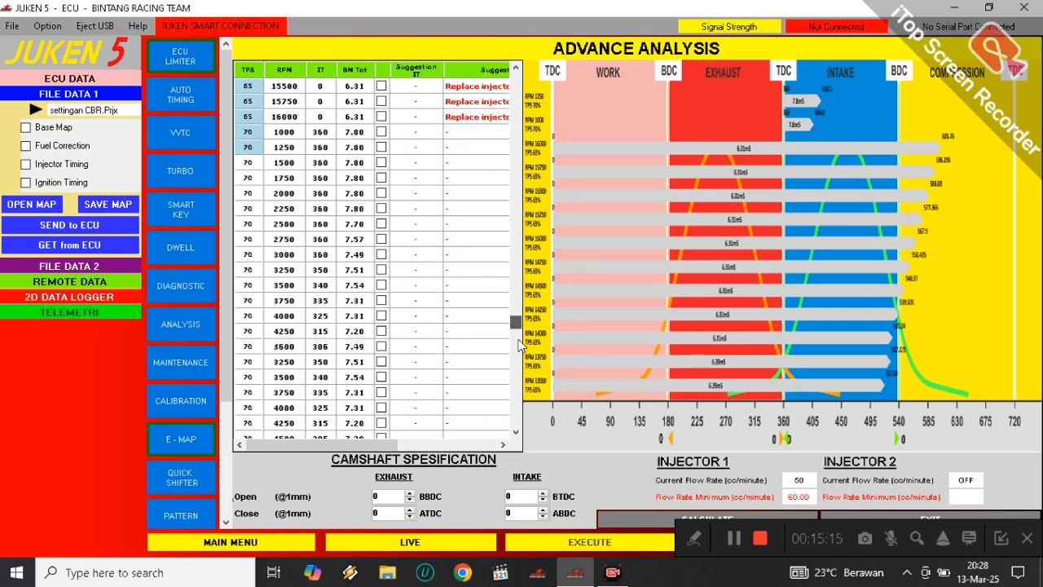
{"action": "scroll", "coordinate": [519, 346], "scroll_direction": "down", "scroll_amount": 20}
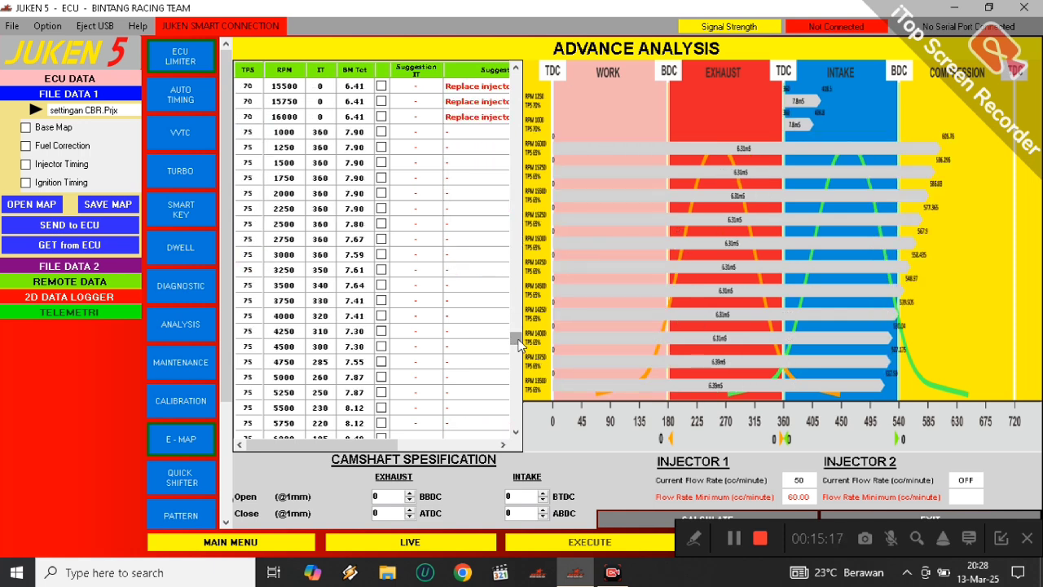
{"action": "left_click_drag", "start_coordinate": [519, 342], "coordinate": [519, 349]}
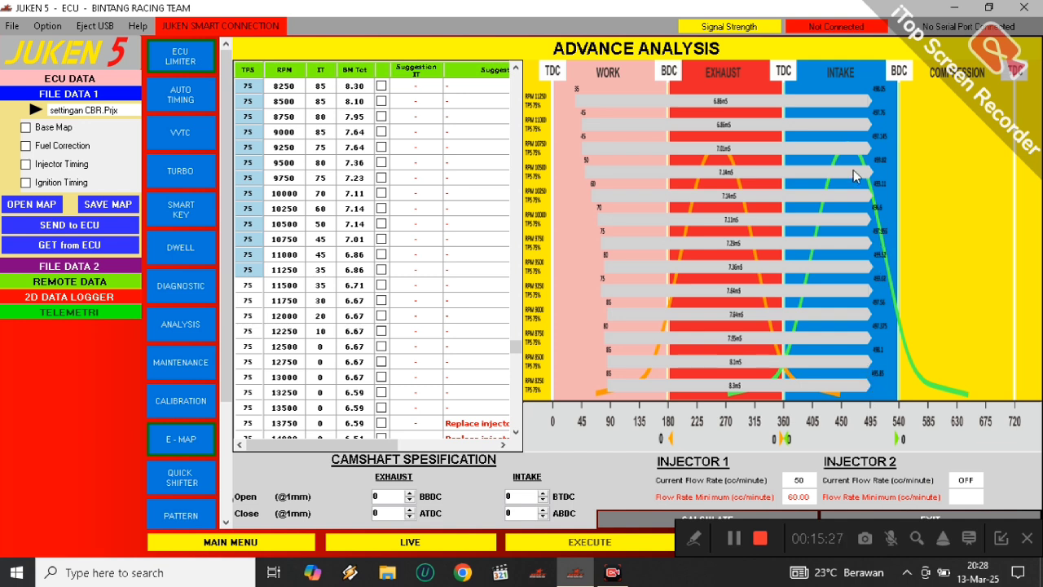
- Examine the 85% throttle rows of the analysis from 2250 to 13000 rpm
{"action": "left_click_drag", "start_coordinate": [524, 349], "coordinate": [521, 376]}
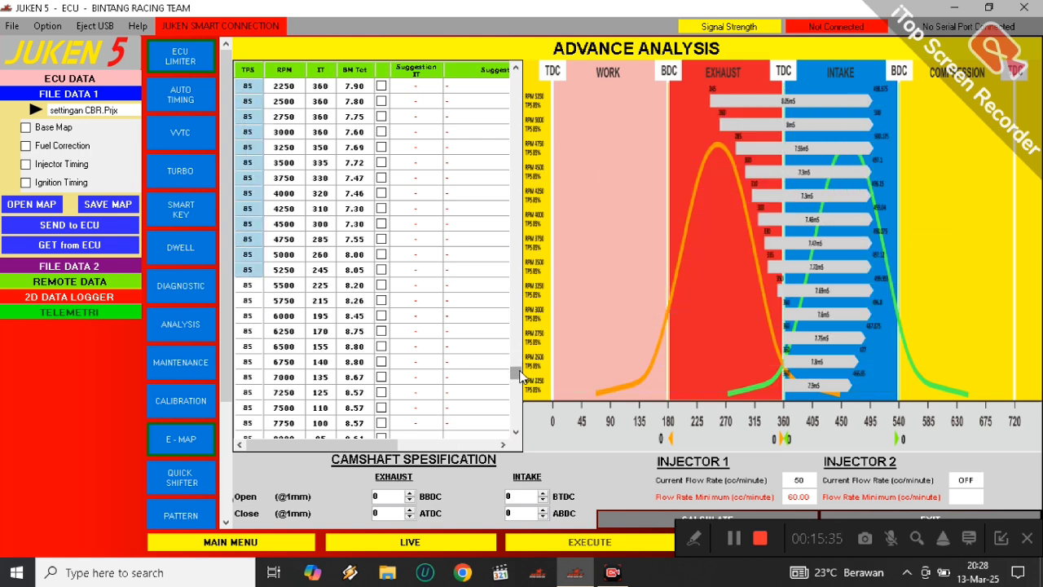
{"action": "scroll", "coordinate": [405, 269], "scroll_direction": "down", "scroll_amount": 4}
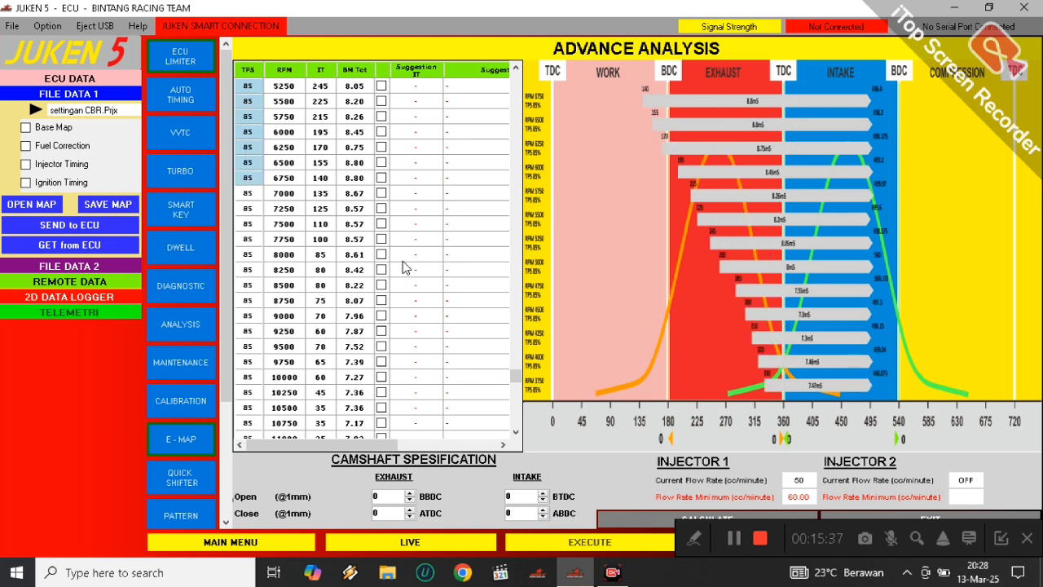
{"action": "scroll", "coordinate": [402, 262], "scroll_direction": "down", "scroll_amount": 3}
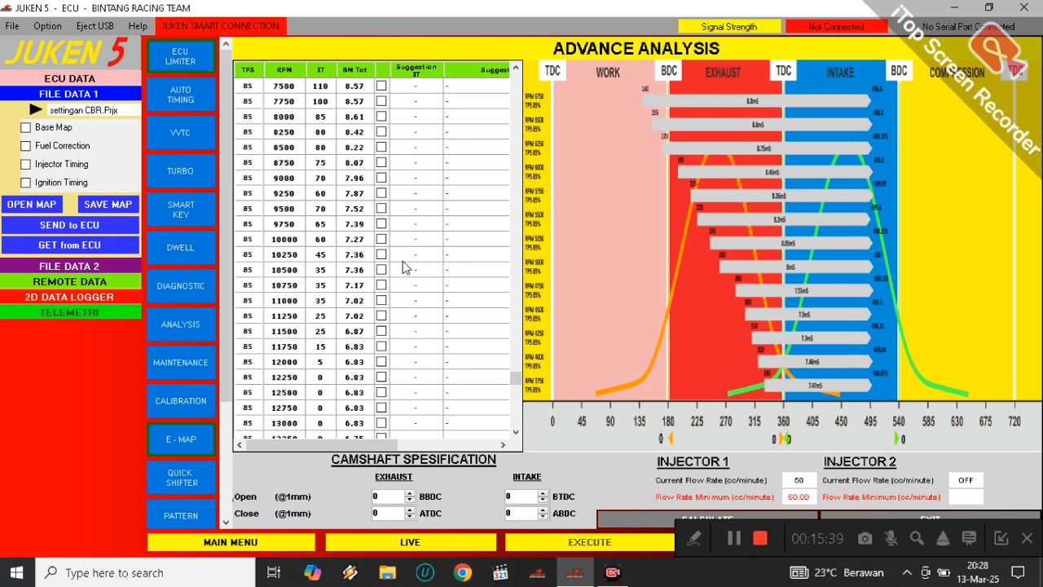
- Show the Fuel Correction and Ignition Timing tables together and review ignition timing from 40% to 90% throttle
{"action": "left_click", "coordinate": [37, 147]}
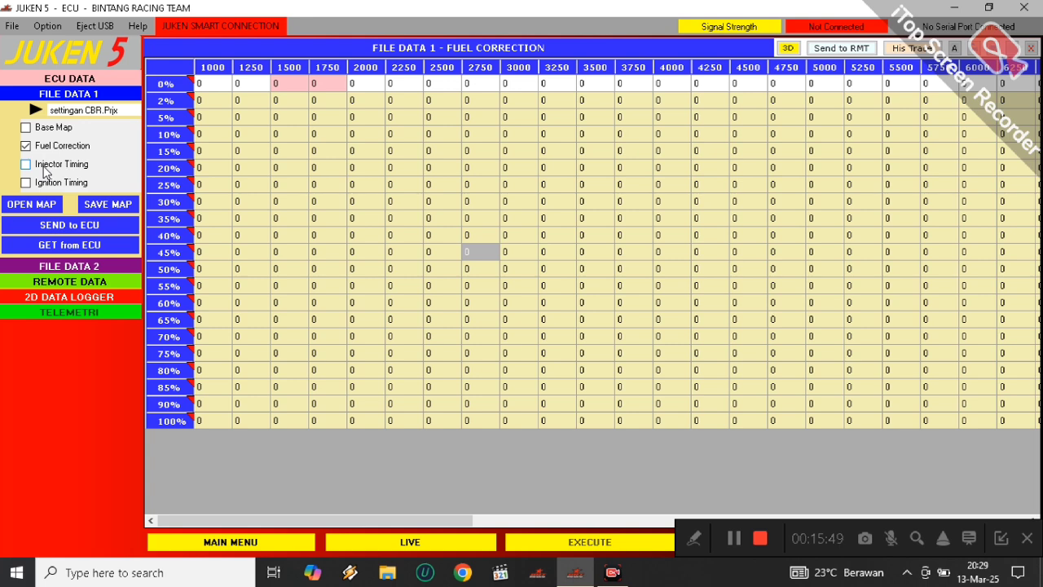
{"action": "left_click", "coordinate": [42, 183]}
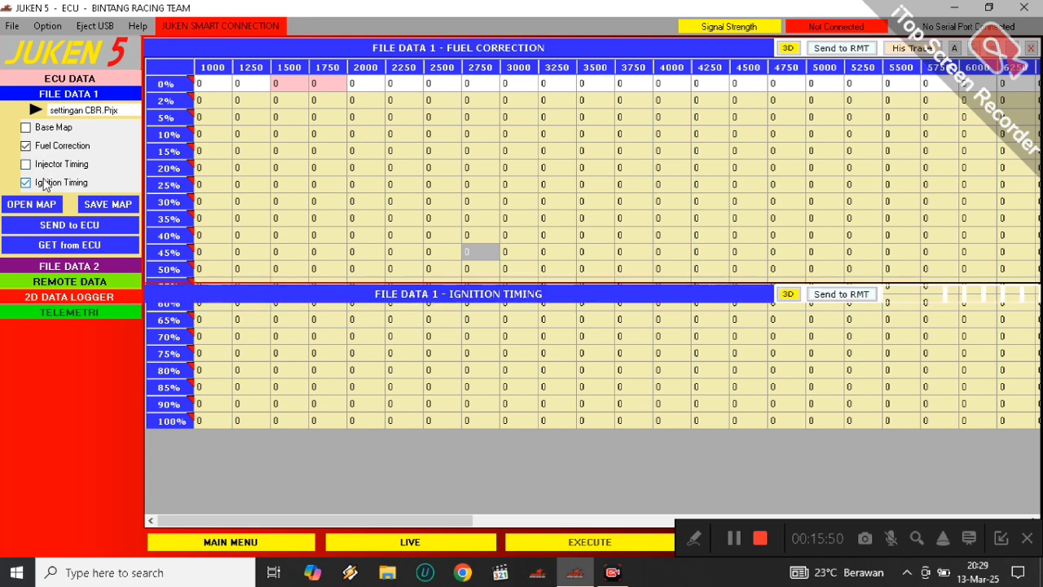
{"action": "scroll", "coordinate": [758, 434], "scroll_direction": "down", "scroll_amount": 3}
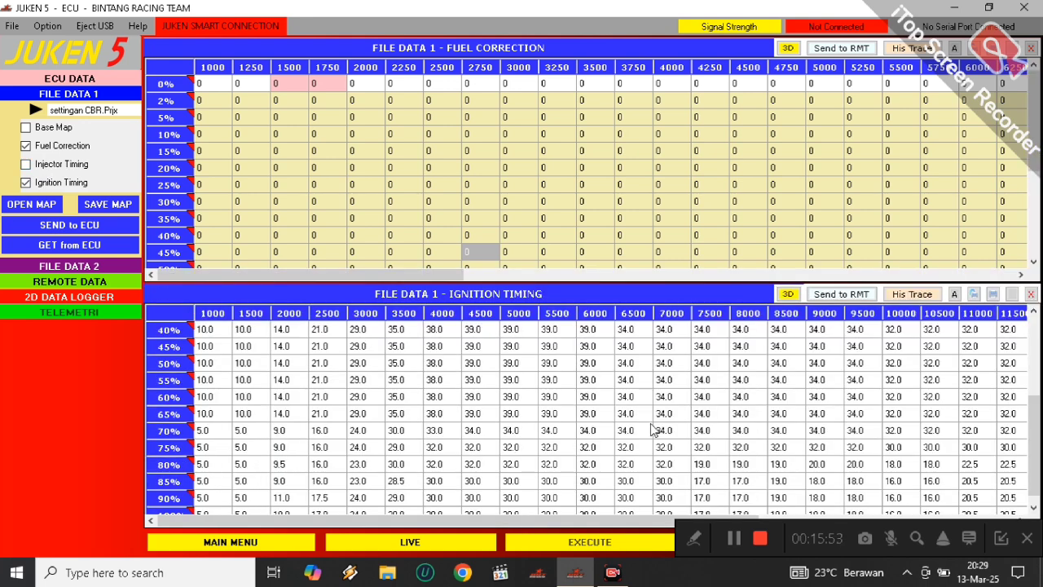
{"action": "left_click_drag", "start_coordinate": [467, 522], "coordinate": [520, 522]}
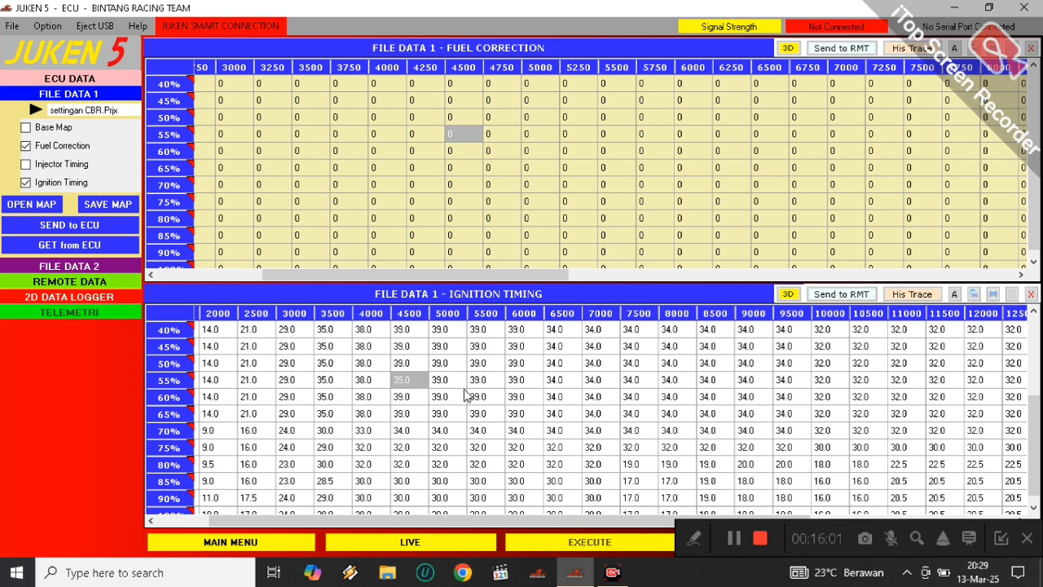
- Review ignition timing at 55% throttle and 7000 rpm and through the 100% row, and return to the tuning concept overview
{"action": "left_click", "coordinate": [597, 383]}
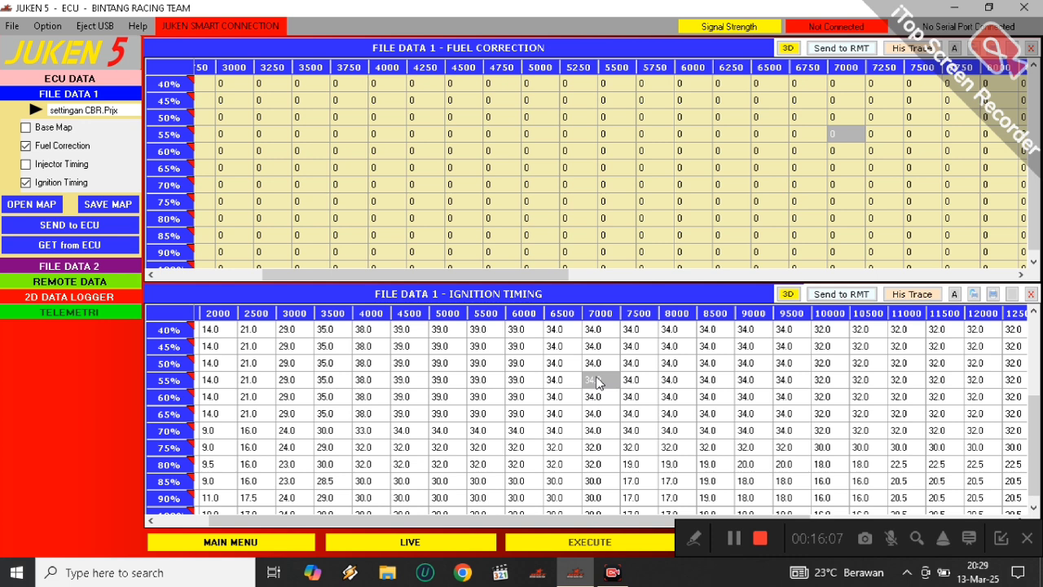
{"action": "scroll", "coordinate": [208, 417], "scroll_direction": "down", "scroll_amount": 1}
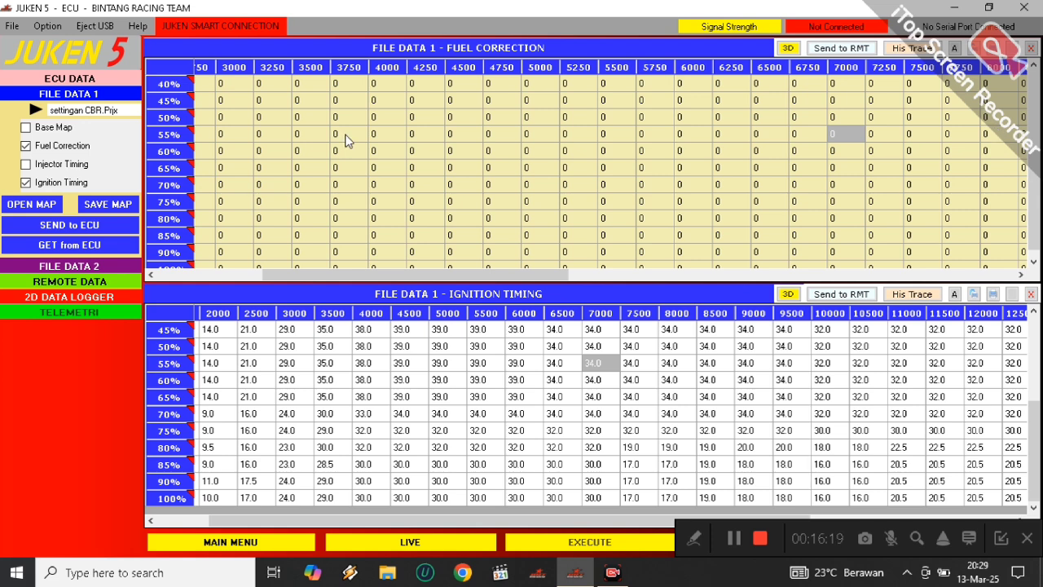
{"action": "left_click", "coordinate": [234, 542]}
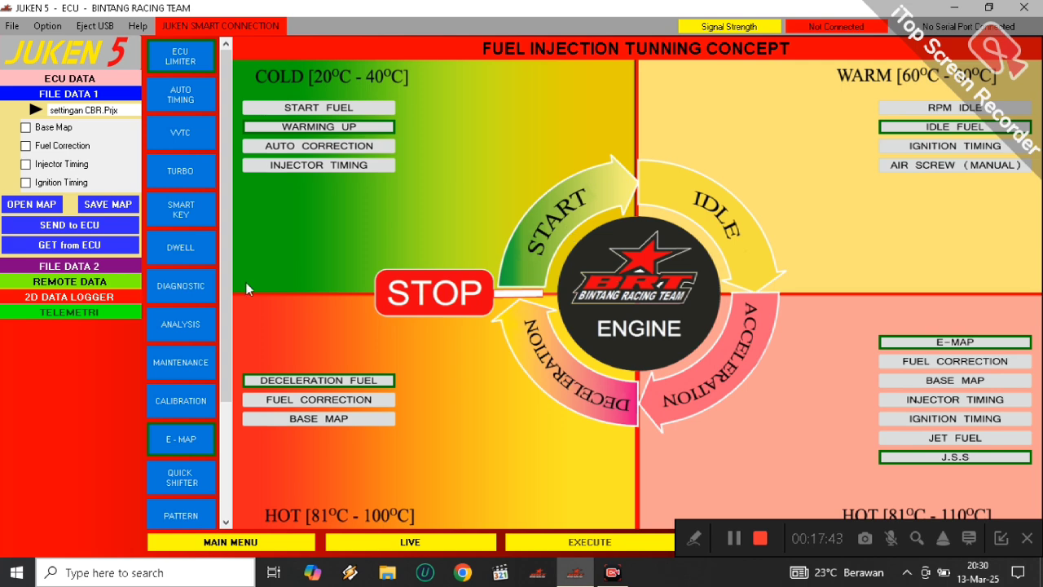
- Show the Base Map and Fuel Correction tables of File Data 1 together and review their rows down to 100% throttle
{"action": "left_click", "coordinate": [46, 130]}
{"action": "left_click", "coordinate": [48, 146]}
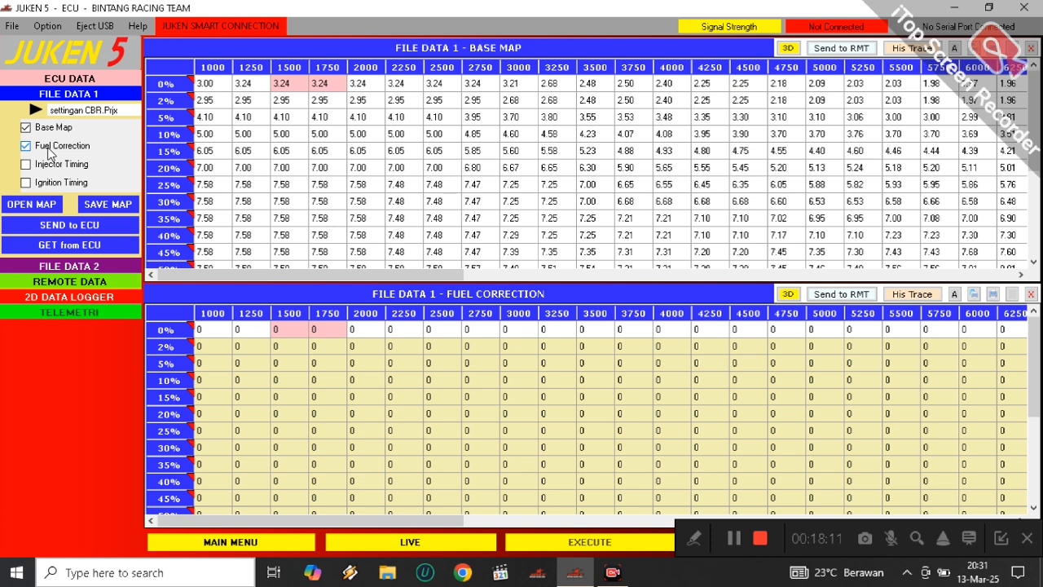
{"action": "scroll", "coordinate": [776, 419], "scroll_direction": "down", "scroll_amount": 1}
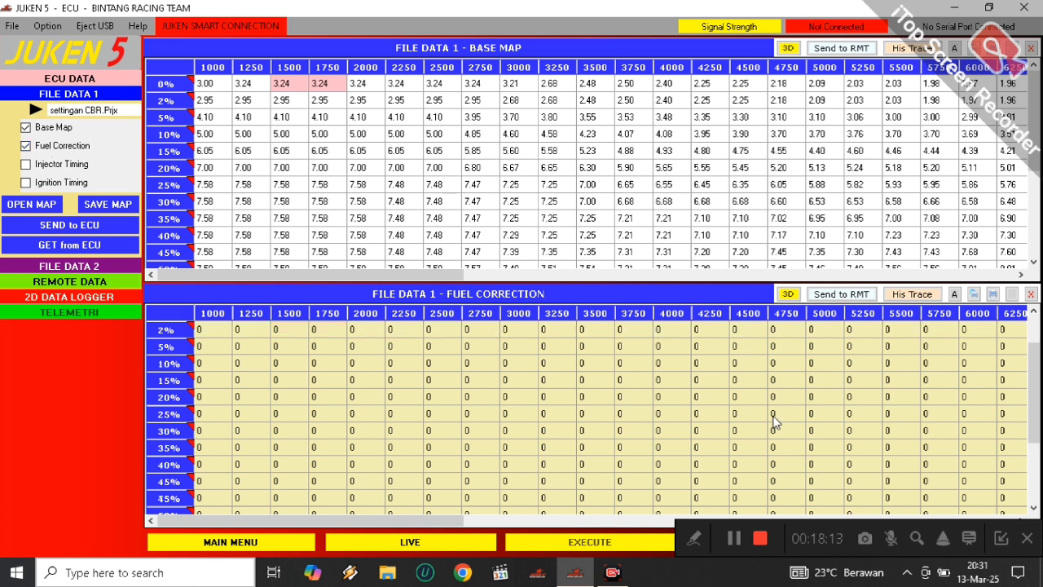
{"action": "scroll", "coordinate": [776, 421], "scroll_direction": "down", "scroll_amount": 3}
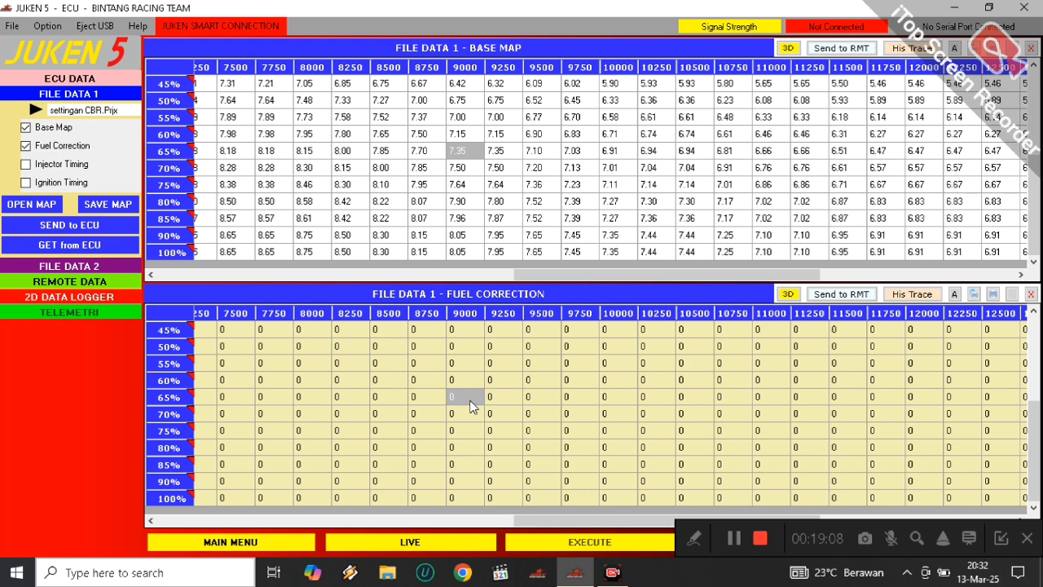
- Compare Base Map and Fuel Correction from 45% to 100% throttle across the rpm range, including 65% at 2000 rpm and 70% at 2250 and 2750 rpm
{"action": "left_click_drag", "start_coordinate": [619, 519], "coordinate": [277, 520]}
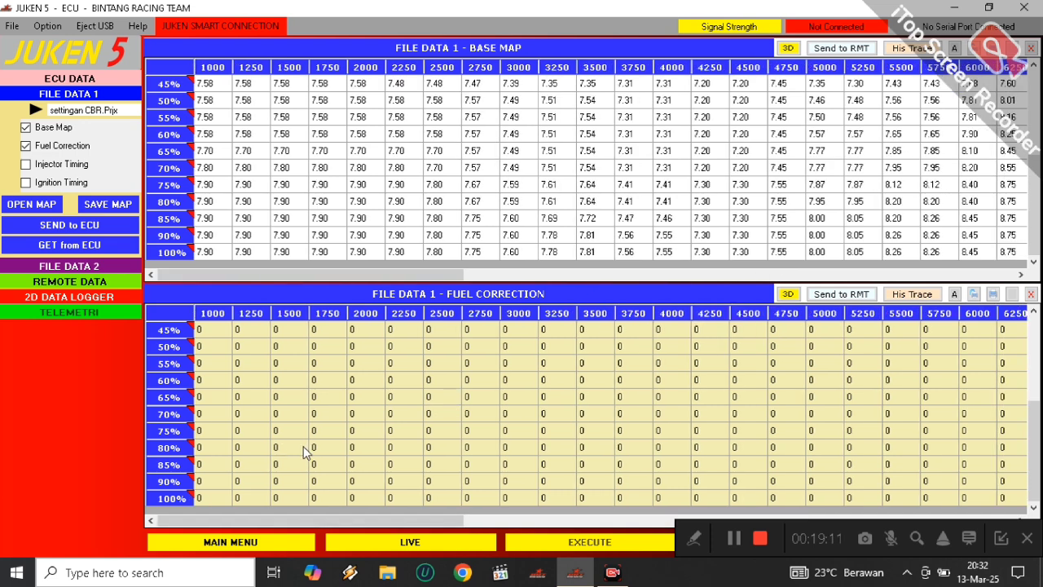
{"action": "left_click", "coordinate": [376, 396]}
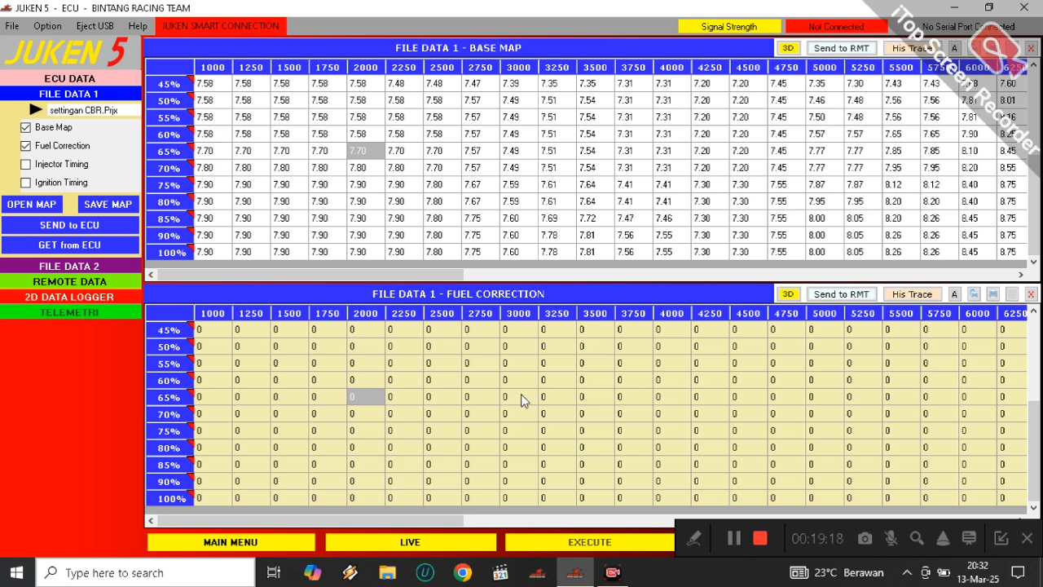
{"action": "left_click", "coordinate": [524, 520]}
{"action": "left_click_drag", "start_coordinate": [524, 532], "coordinate": [309, 509]}
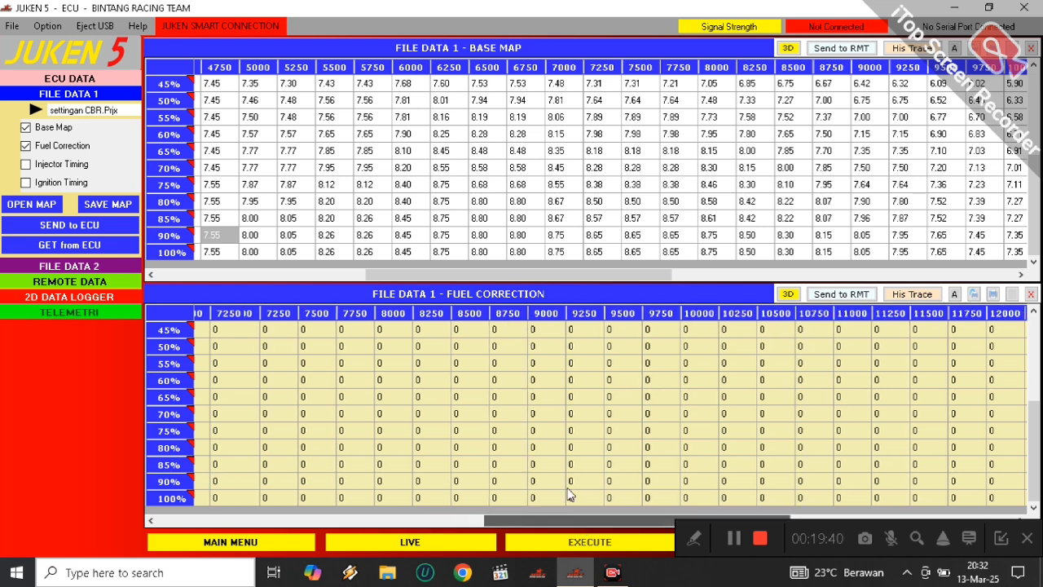
{"action": "scroll", "coordinate": [567, 494], "scroll_direction": "right", "scroll_amount": 5}
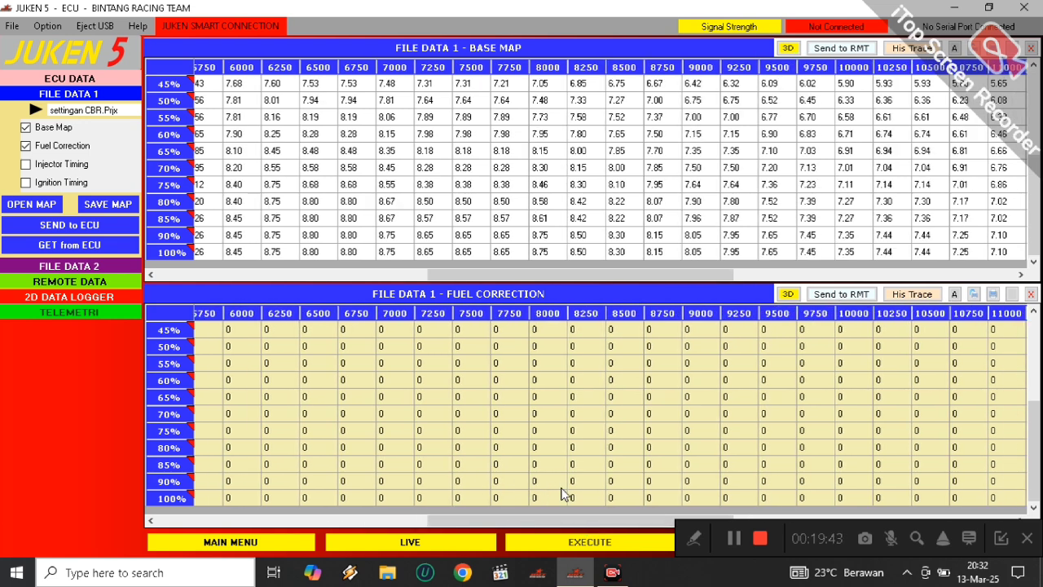
{"action": "left_click_drag", "start_coordinate": [563, 517], "coordinate": [178, 527]}
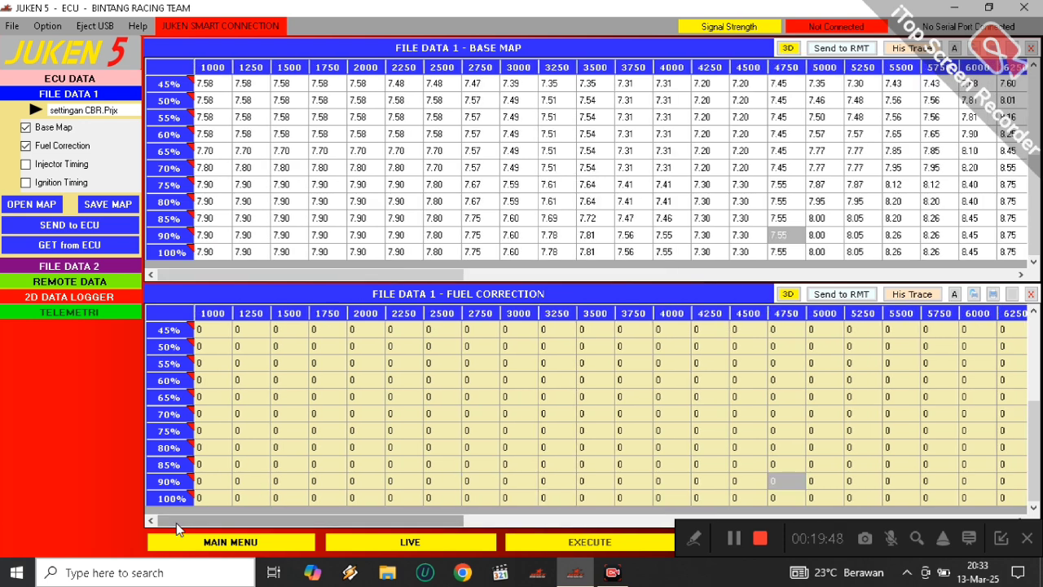
{"action": "left_click", "coordinate": [403, 413]}
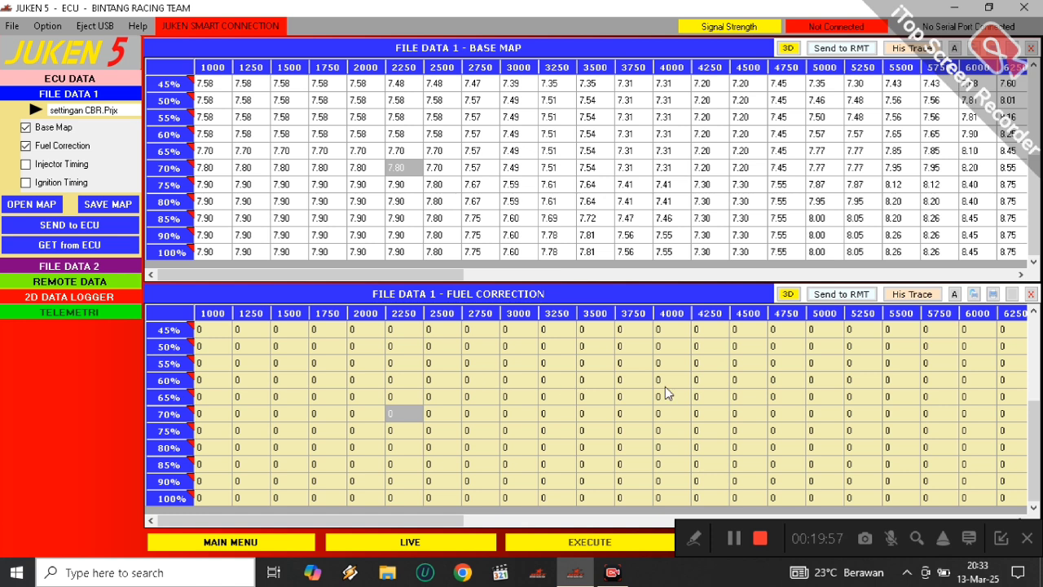
{"action": "left_click", "coordinate": [470, 414]}
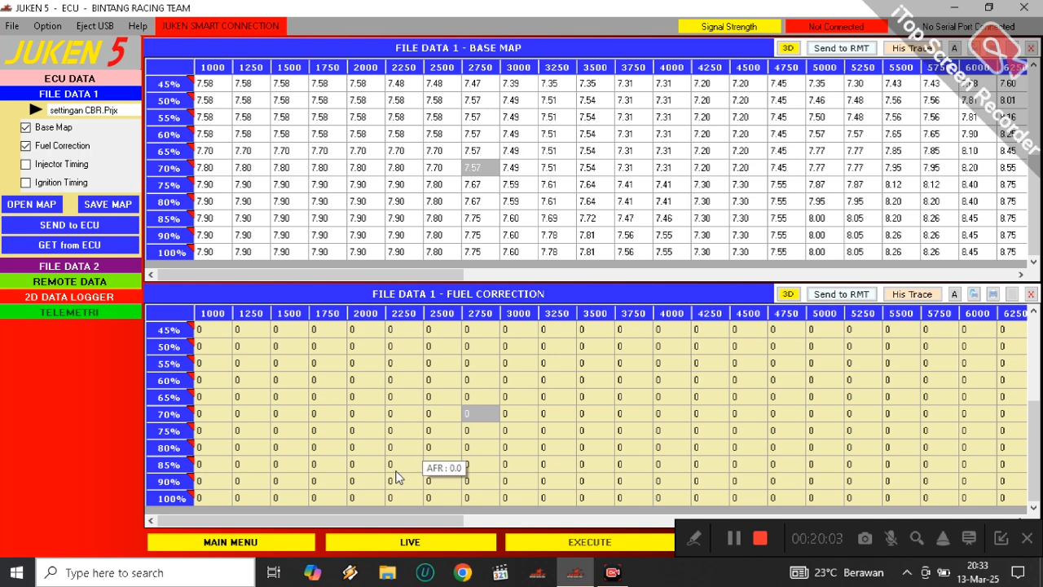